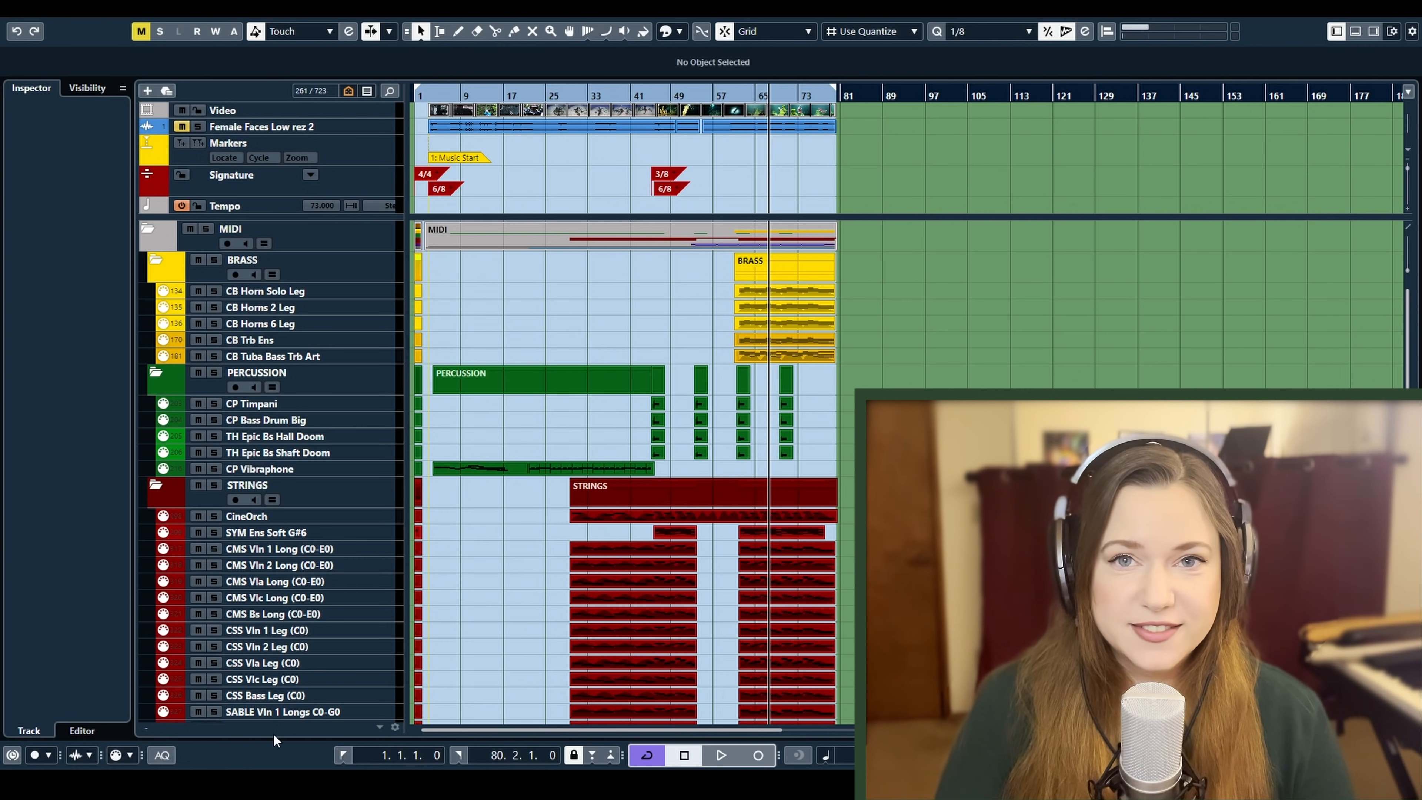
Play the project and examine the layered AD Vox tracks in the VOCALS folder
key(space)
scroll(155, 459, down, 8)
click(156, 457)
scroll(594, 470, down, 4)
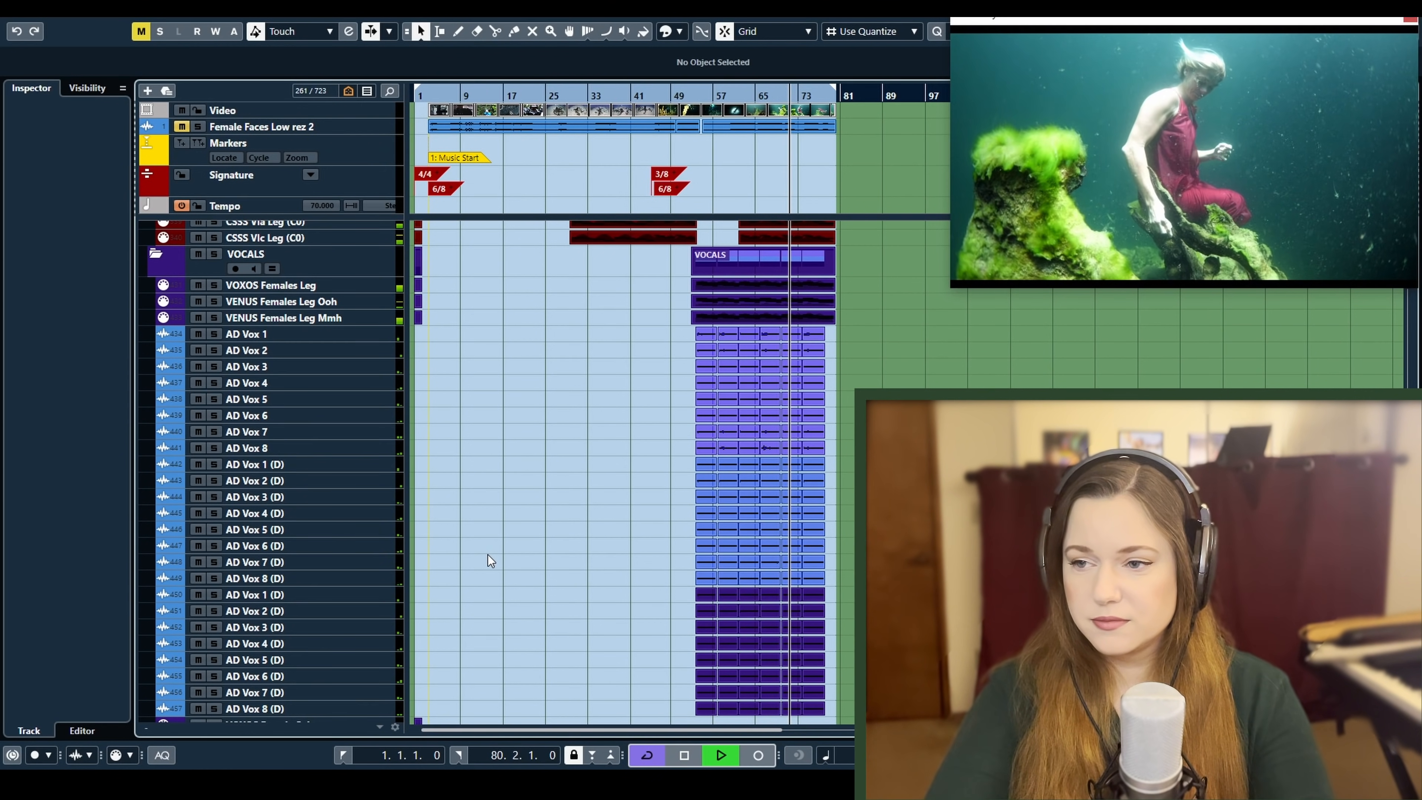
key(space)
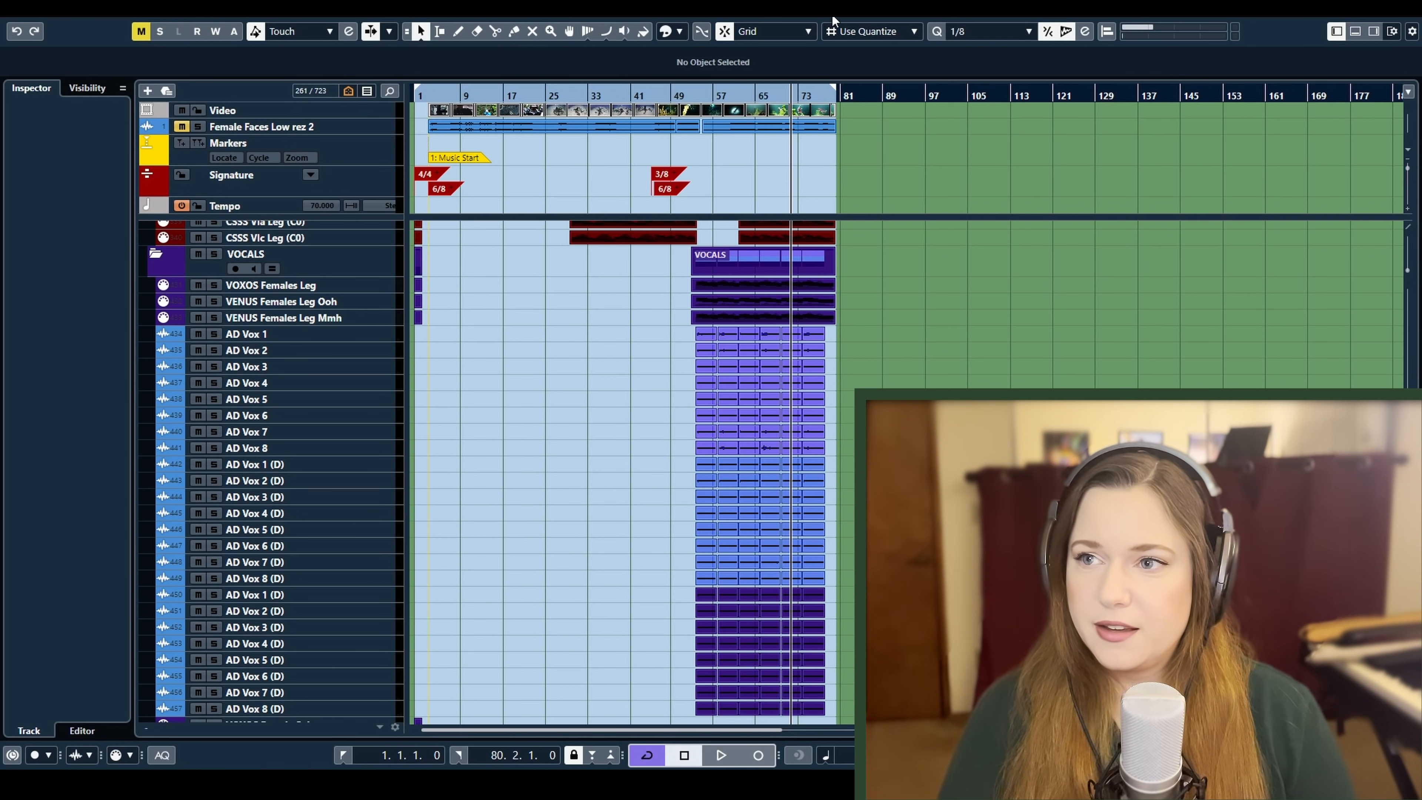
Link all AD Vox channels in the mixer and switch off their Lexicon, MultiVox and SanLo sends
click(584, 368)
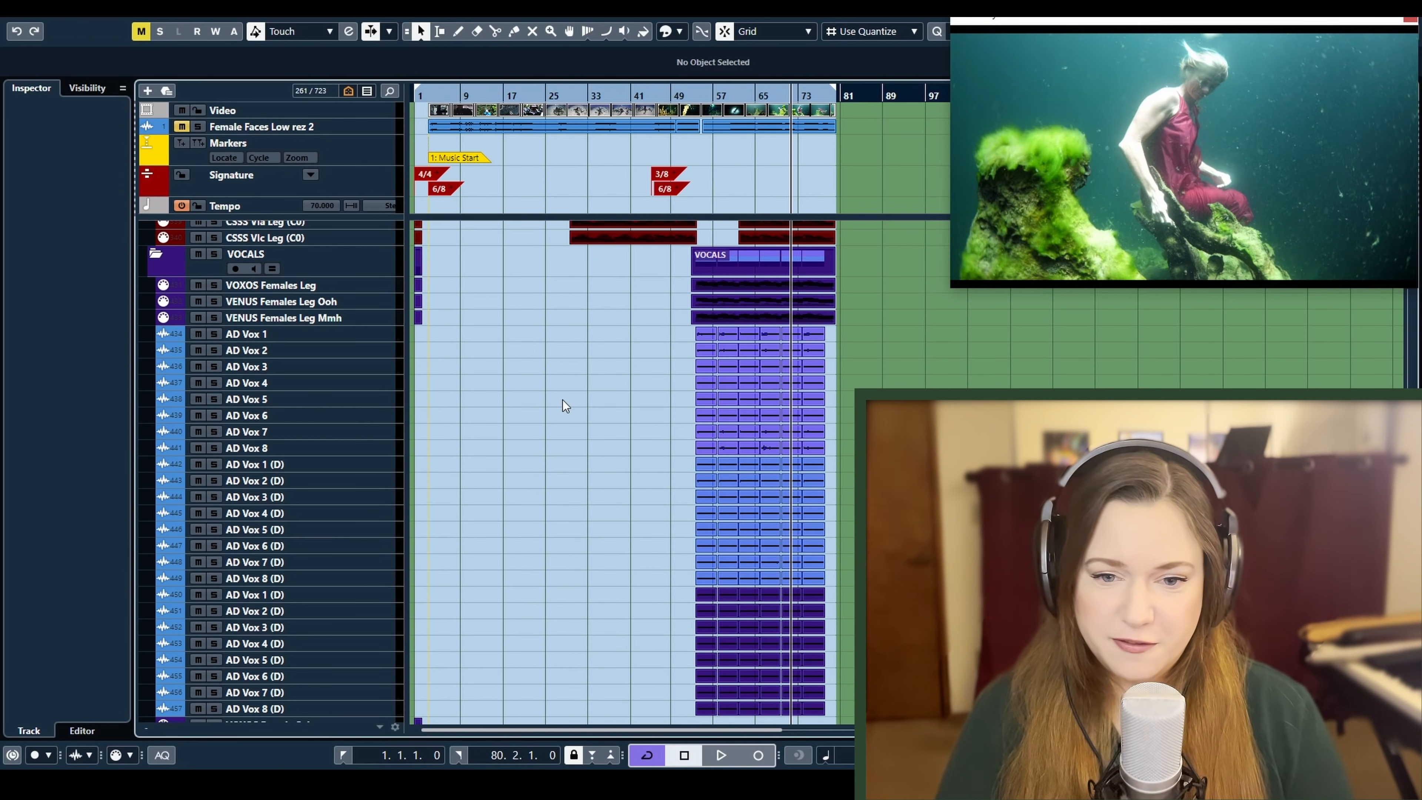
key(F3)
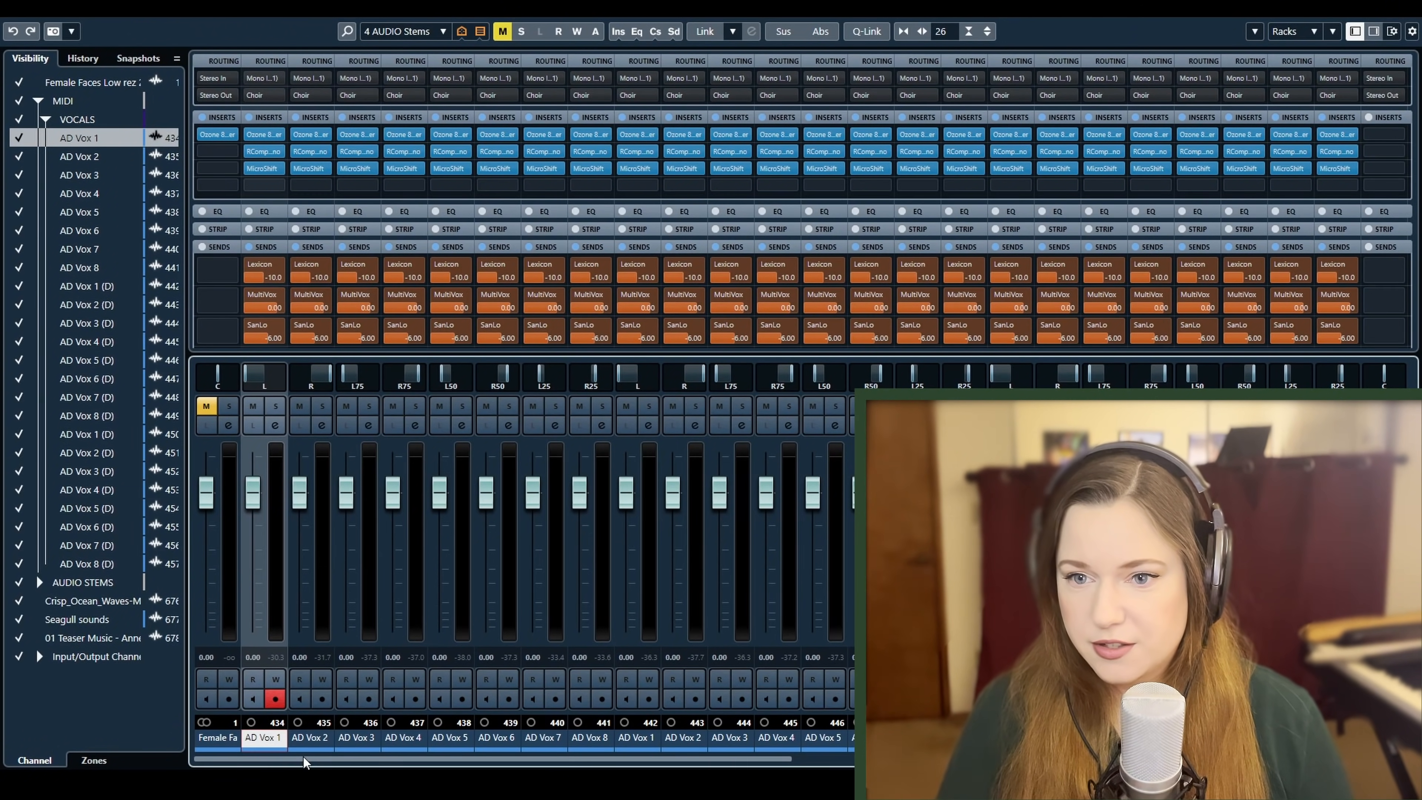
shift+click(1336, 738)
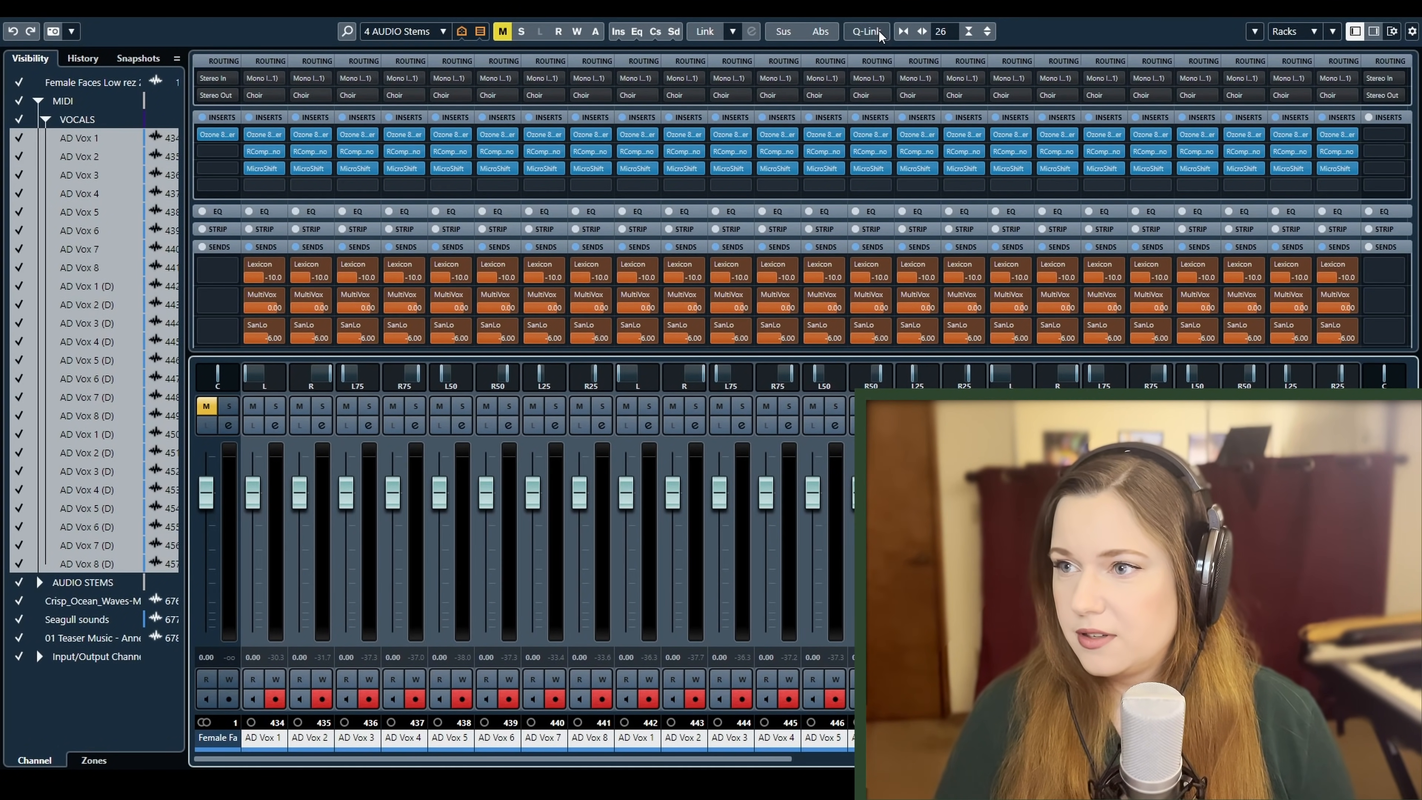
click(251, 266)
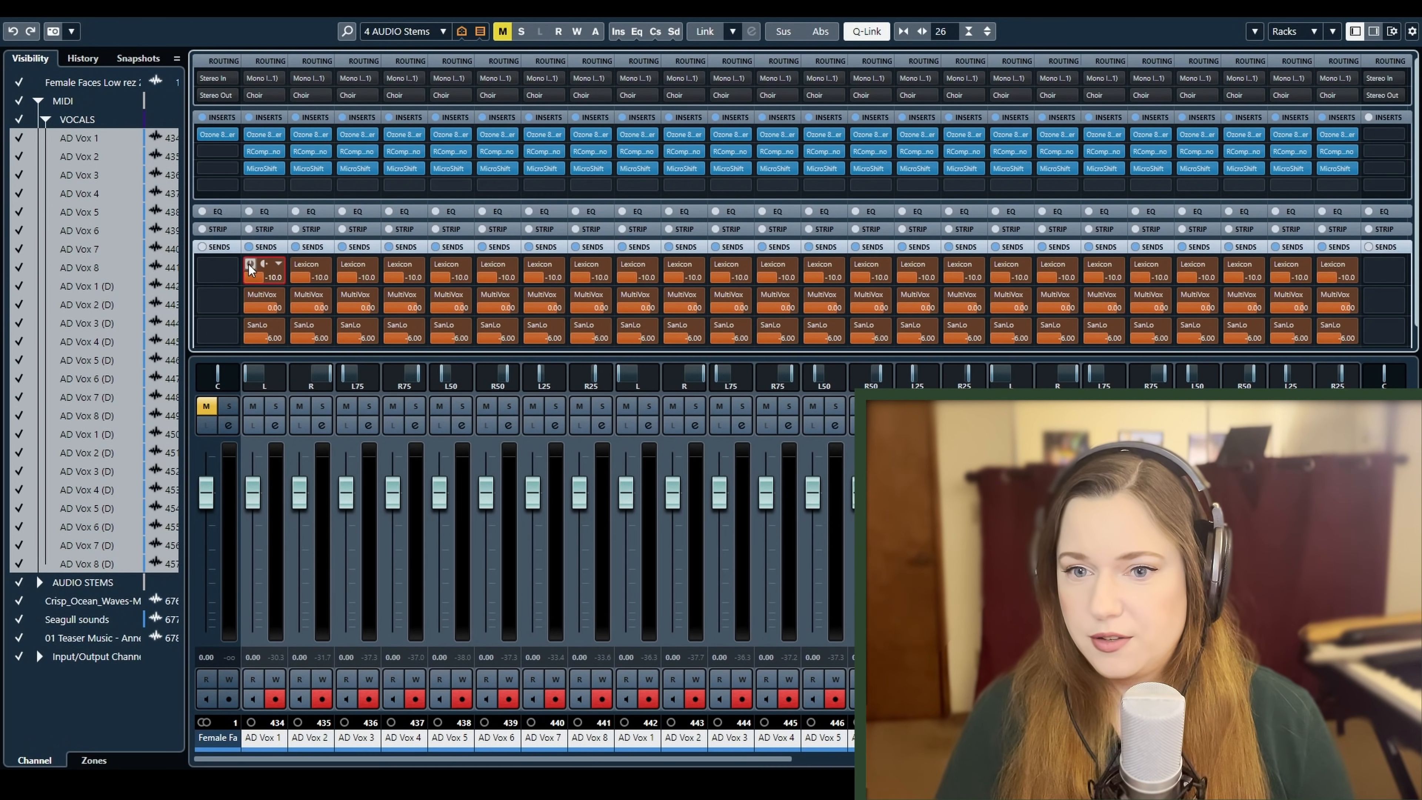
click(251, 296)
click(250, 326)
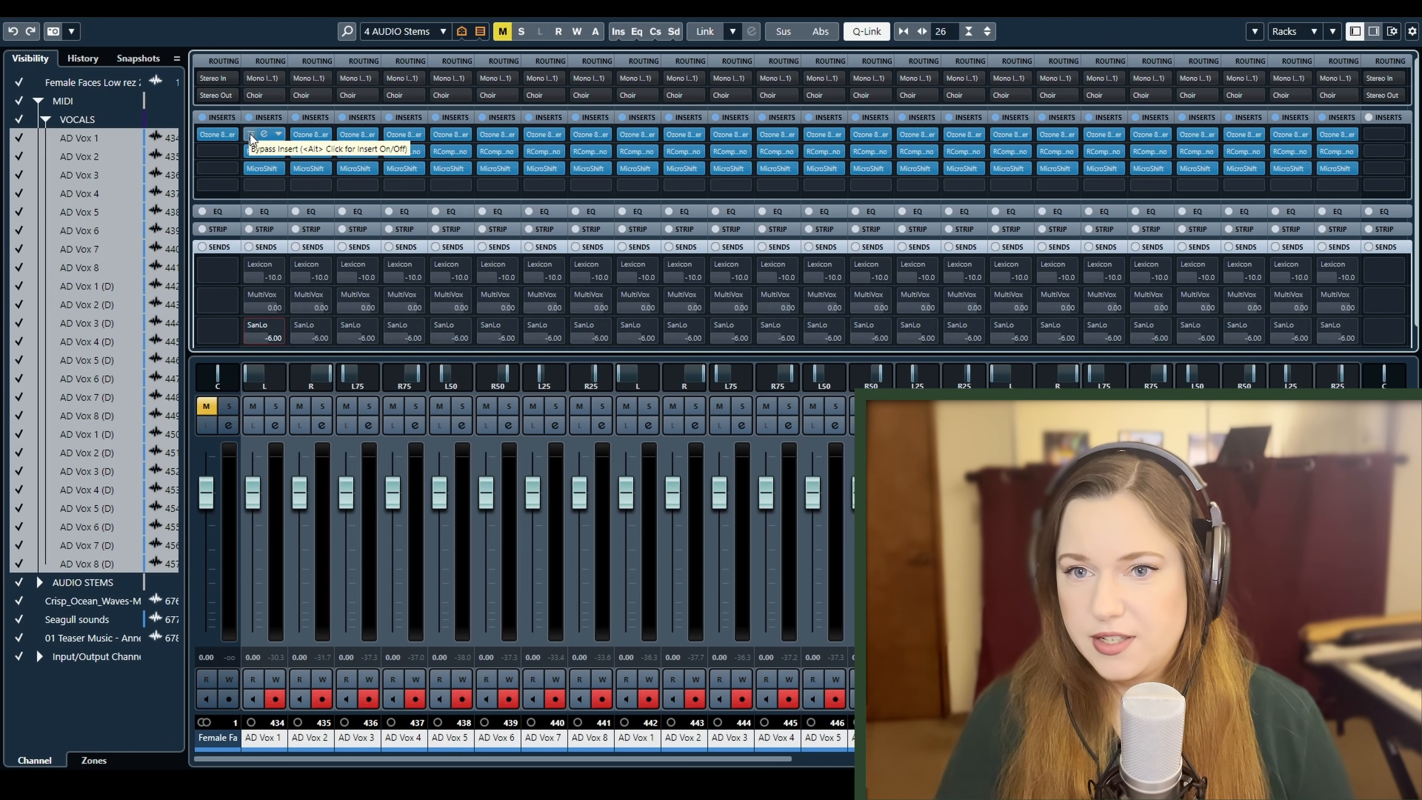
Bypass the Ozone 8 Equalizer, RCompressor and MicroShift inserts on all linked AD Vox channels
click(250, 134)
click(250, 151)
click(251, 168)
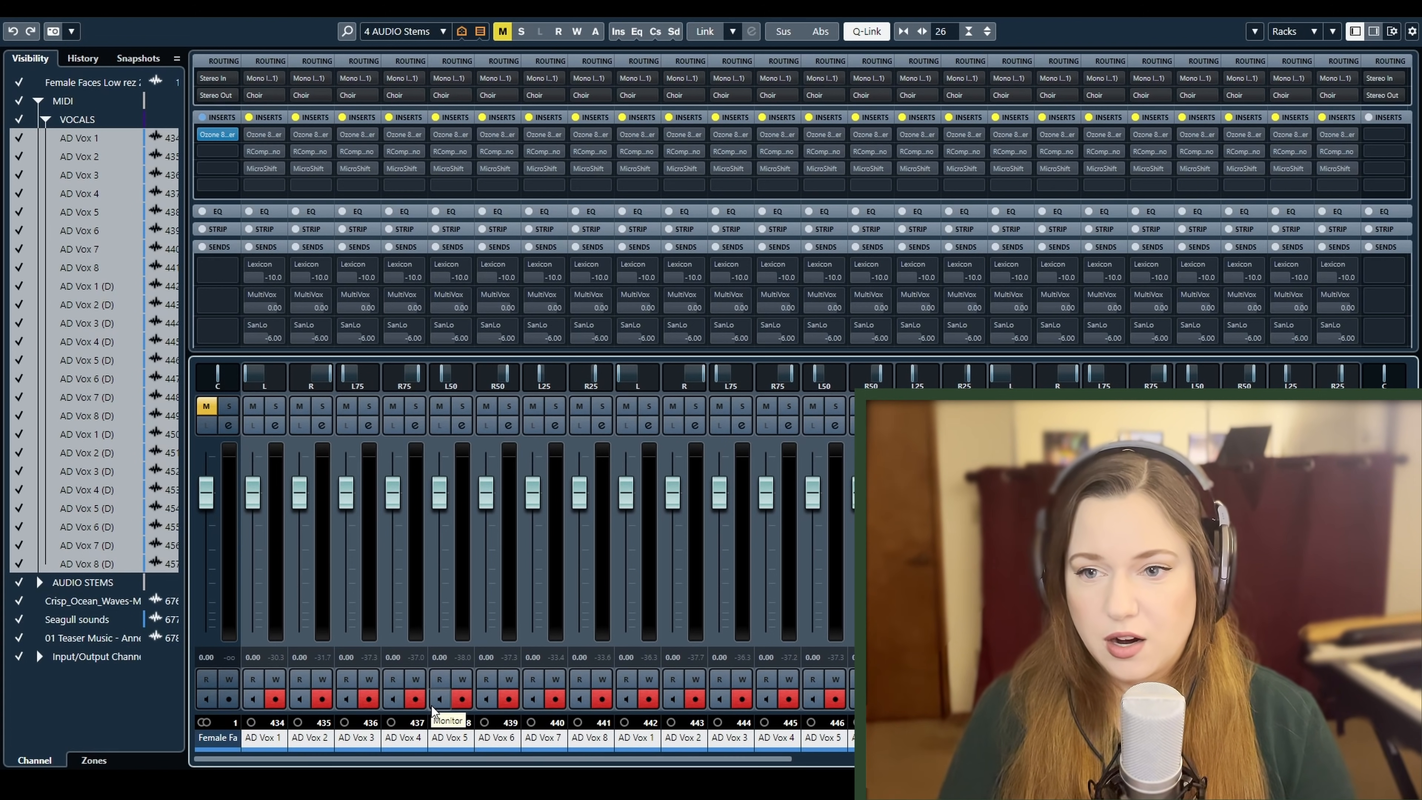
Solo the first AD Vox 1 to 8 set and play the dry vocals from about bar 53
click(262, 737)
shift+click(594, 743)
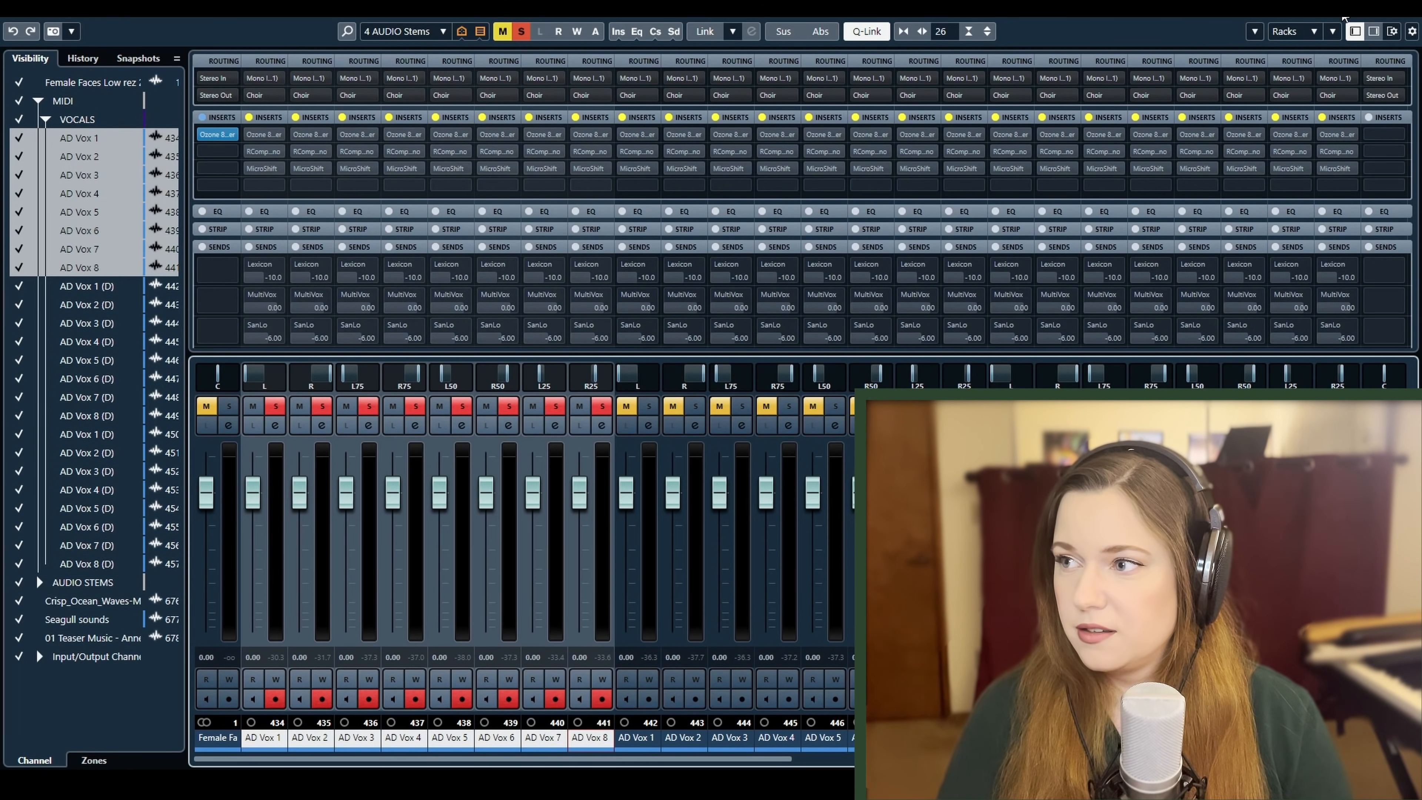
click(1336, 10)
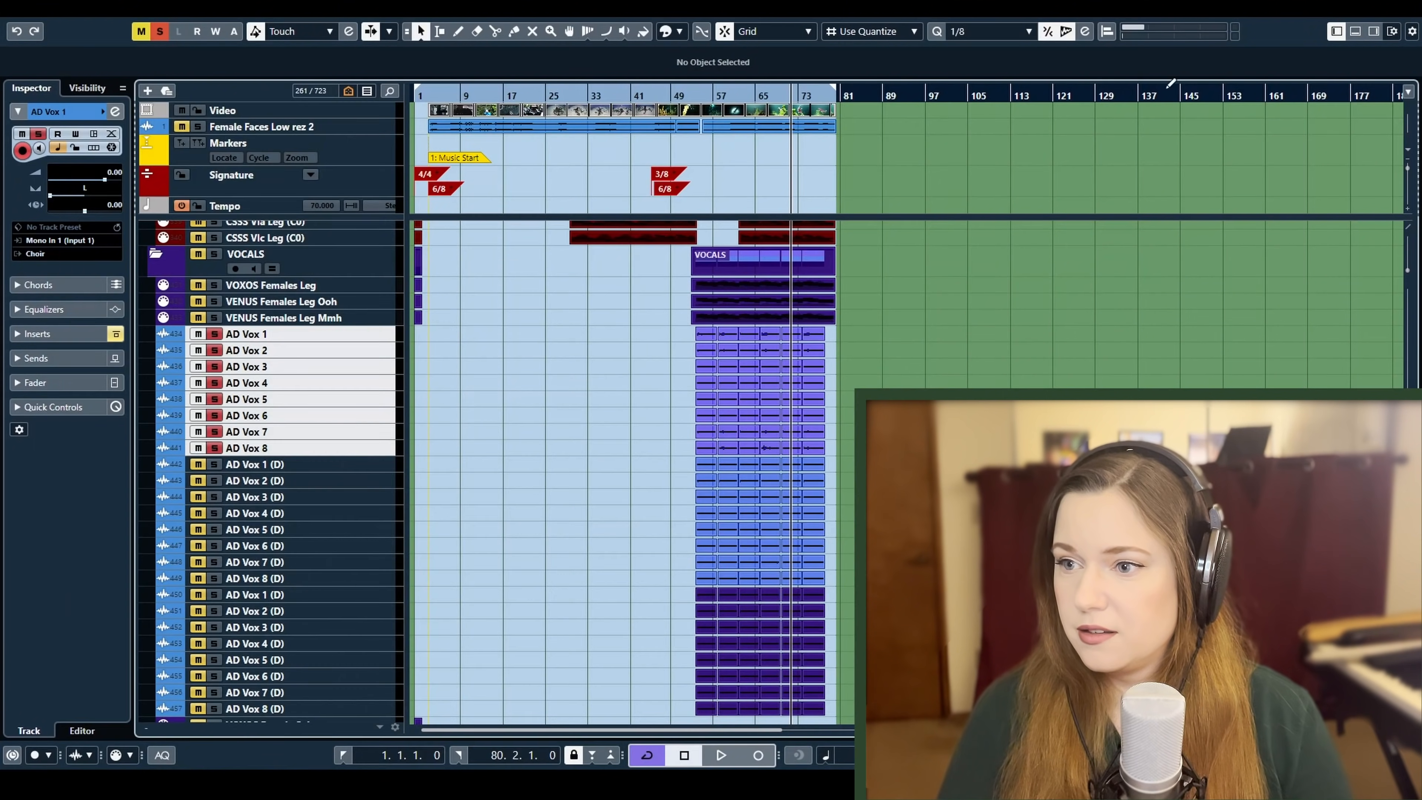
click(699, 94)
key(space)
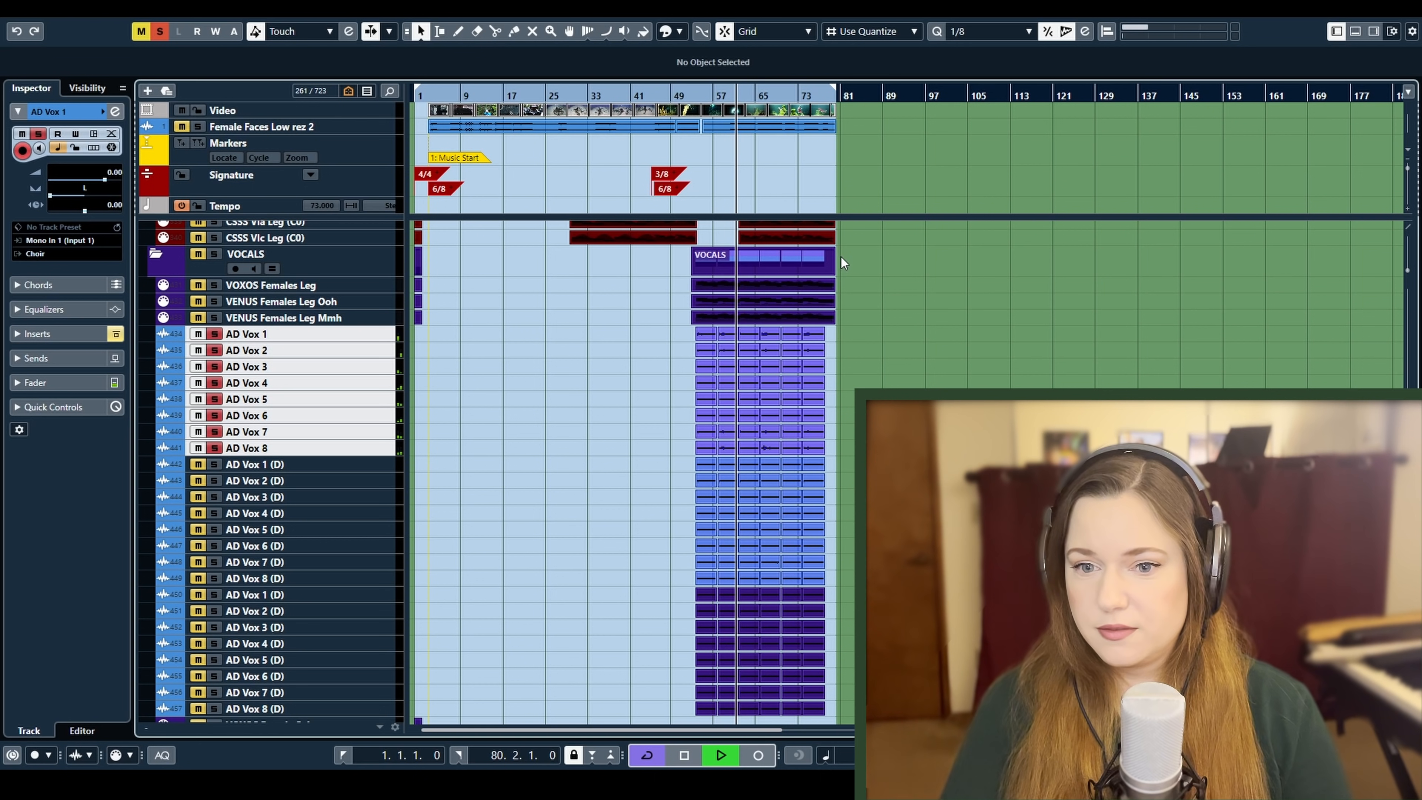
key(space)
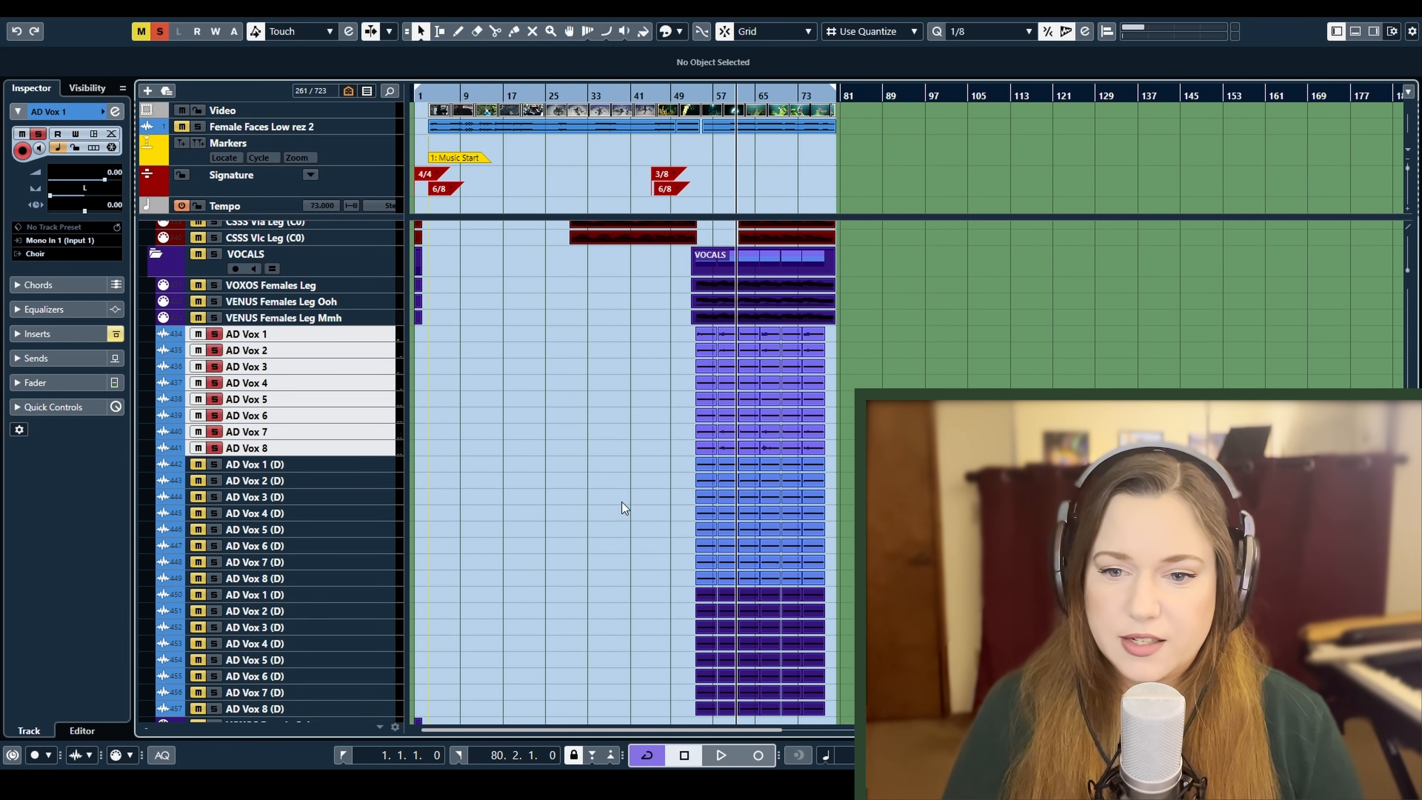
Add the light-blue AD Vox 1 to 8 (D) tracks to the solo and play both vocal sets from about bar 52
drag(677, 460, 768, 578)
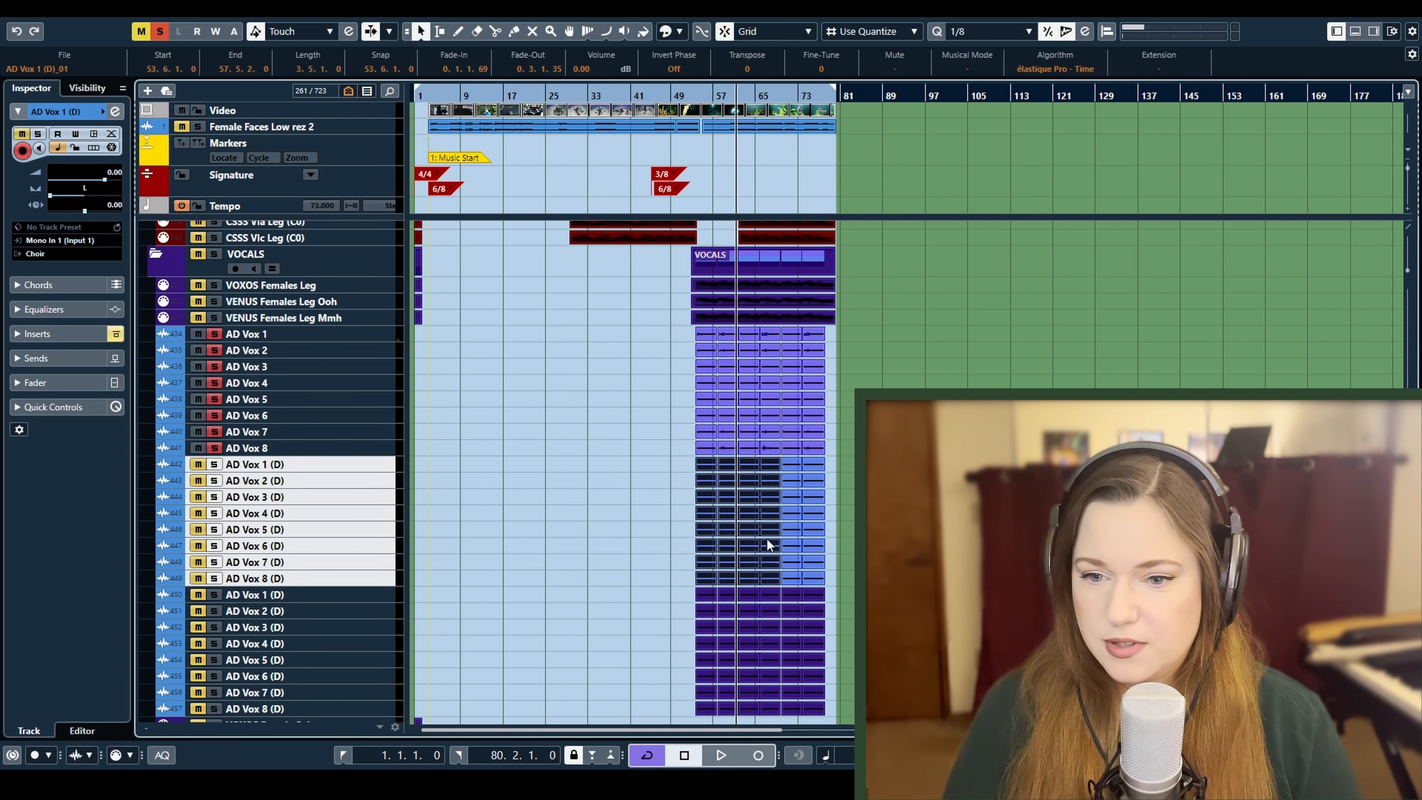
key(s)
click(692, 97)
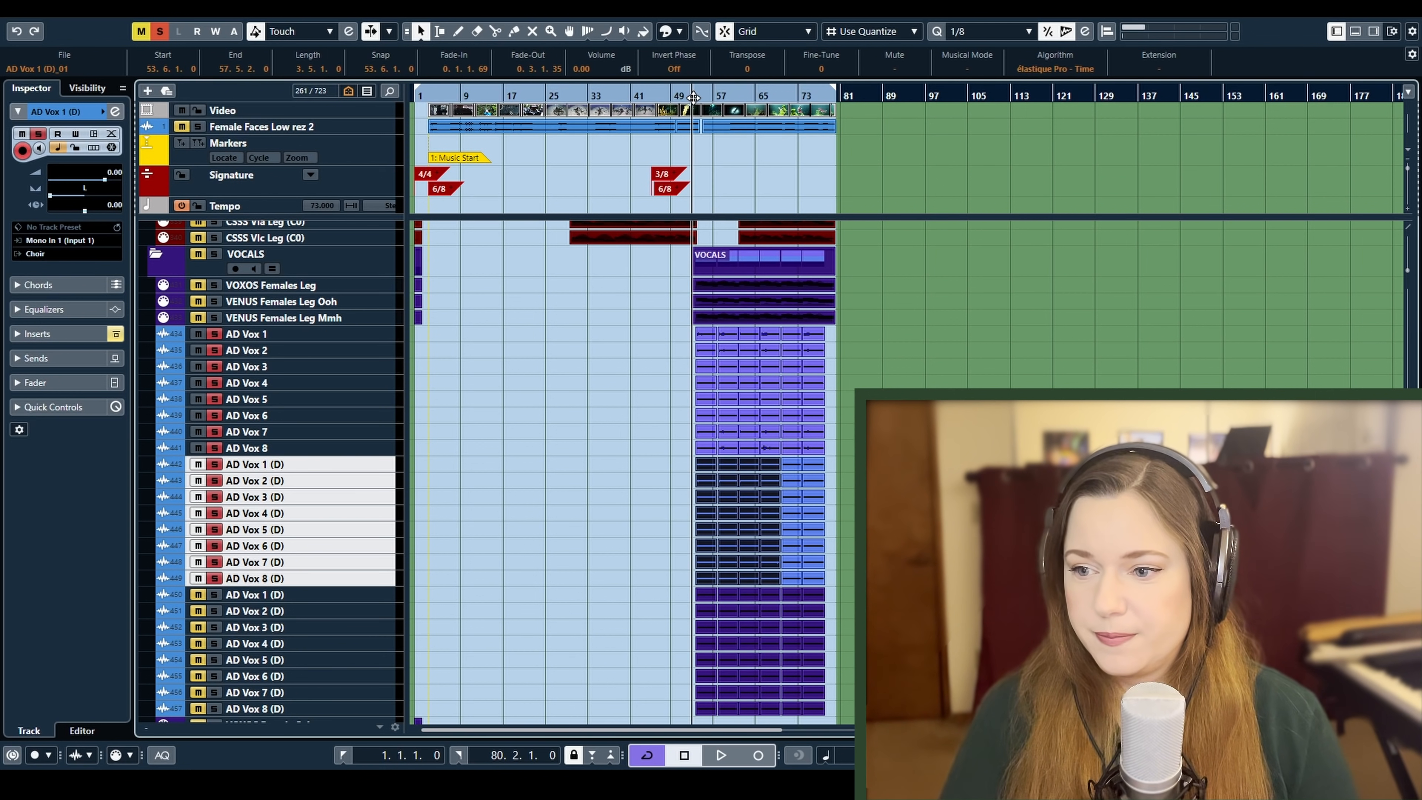
key(space)
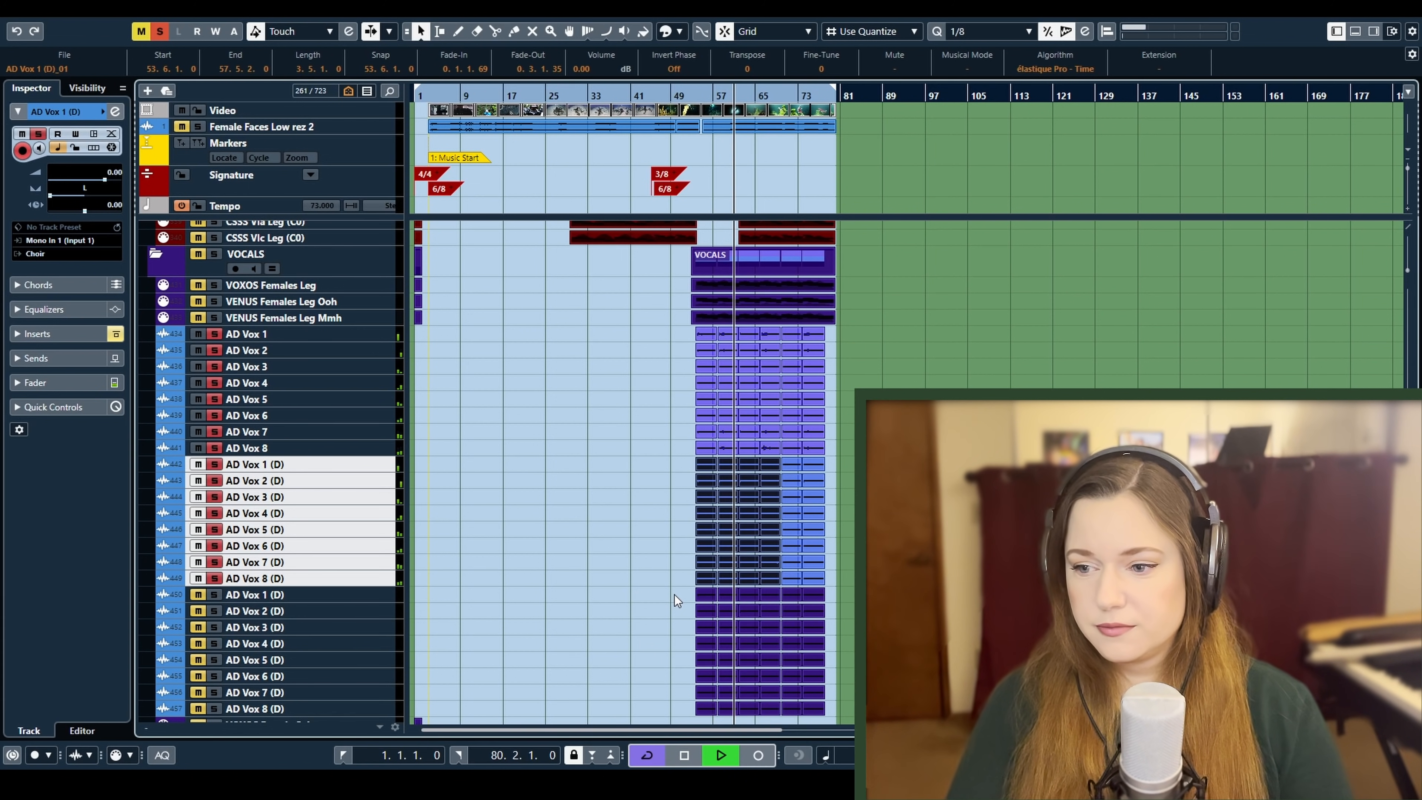
key(space)
Add the dark-purple AD Vox 1 to 8 (D) tracks to the solo and play all three sets from about bar 52
drag(675, 595, 736, 714)
key(s)
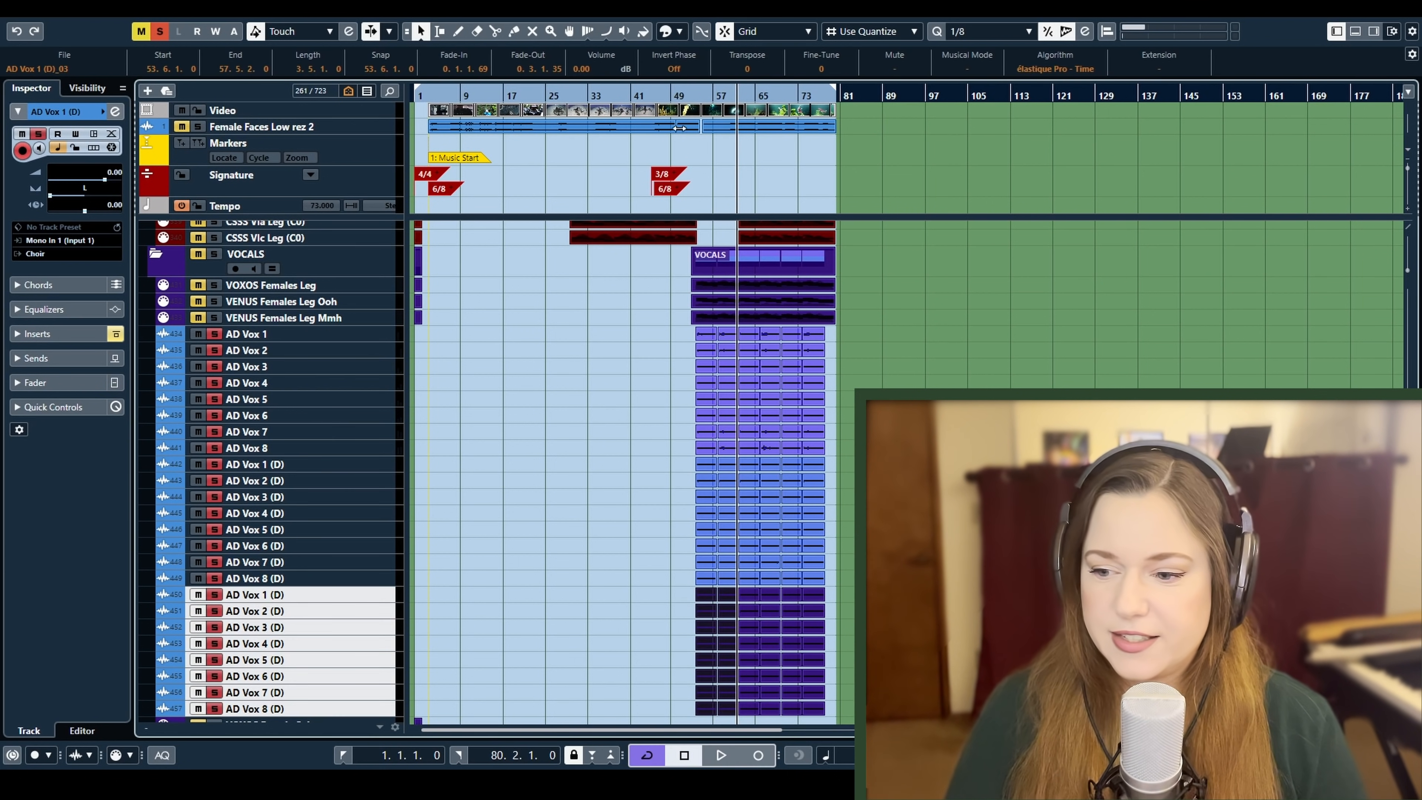
click(695, 93)
key(space)
scroll(587, 501, down, 2)
scroll(586, 500, up, 2)
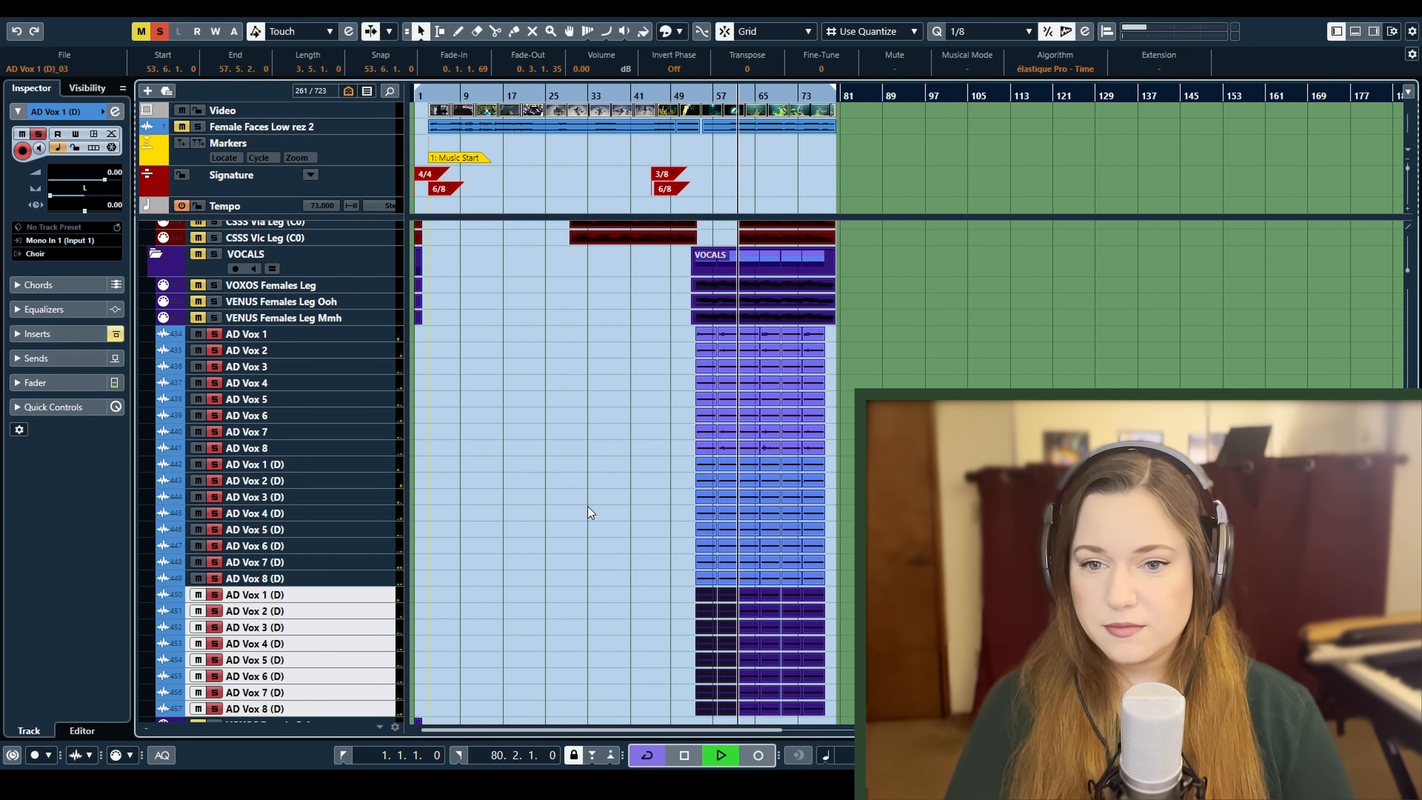
key(space)
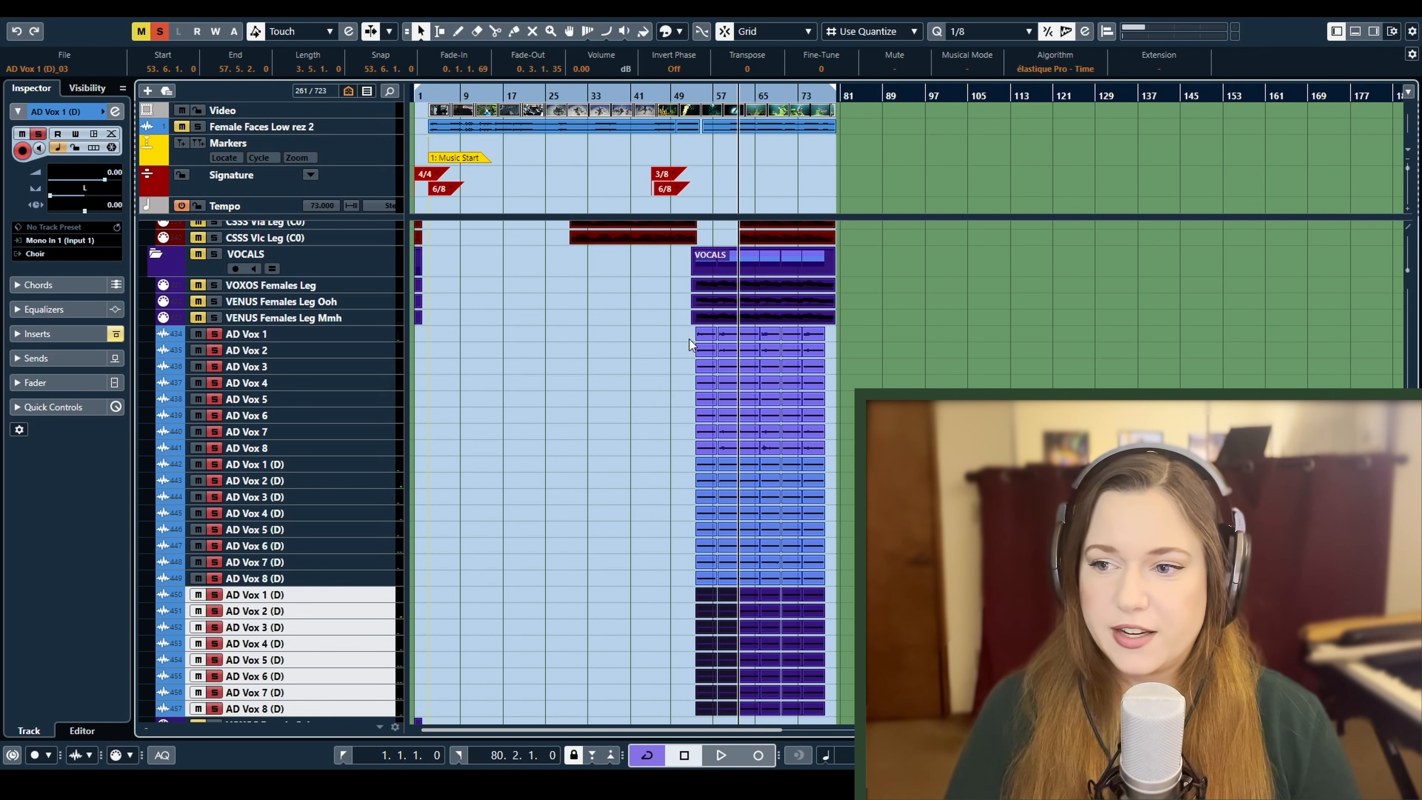
Select all three AD Vox track sets and reactivate their Ozone 8 Equalizer inserts with Q-Link
drag(693, 339, 730, 710)
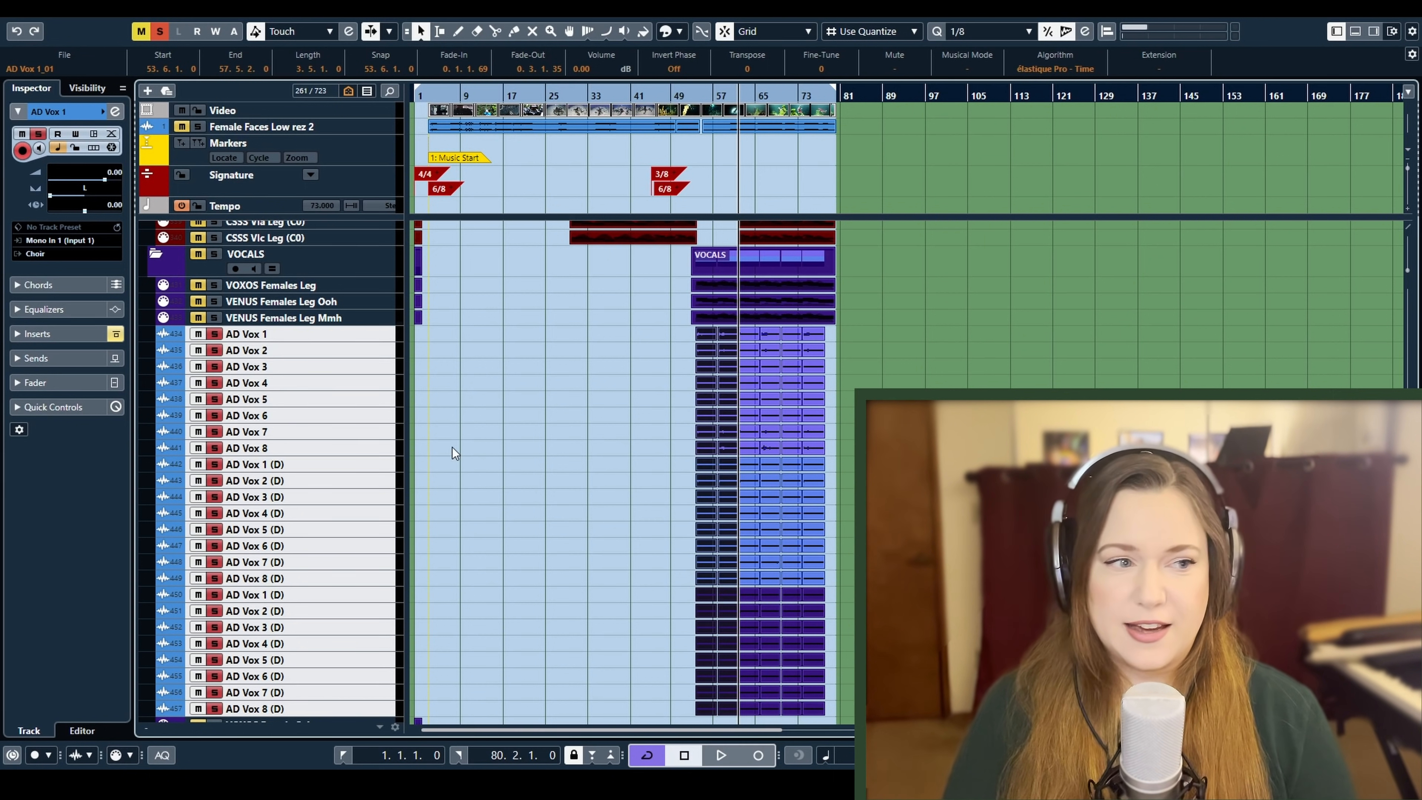
key(F3)
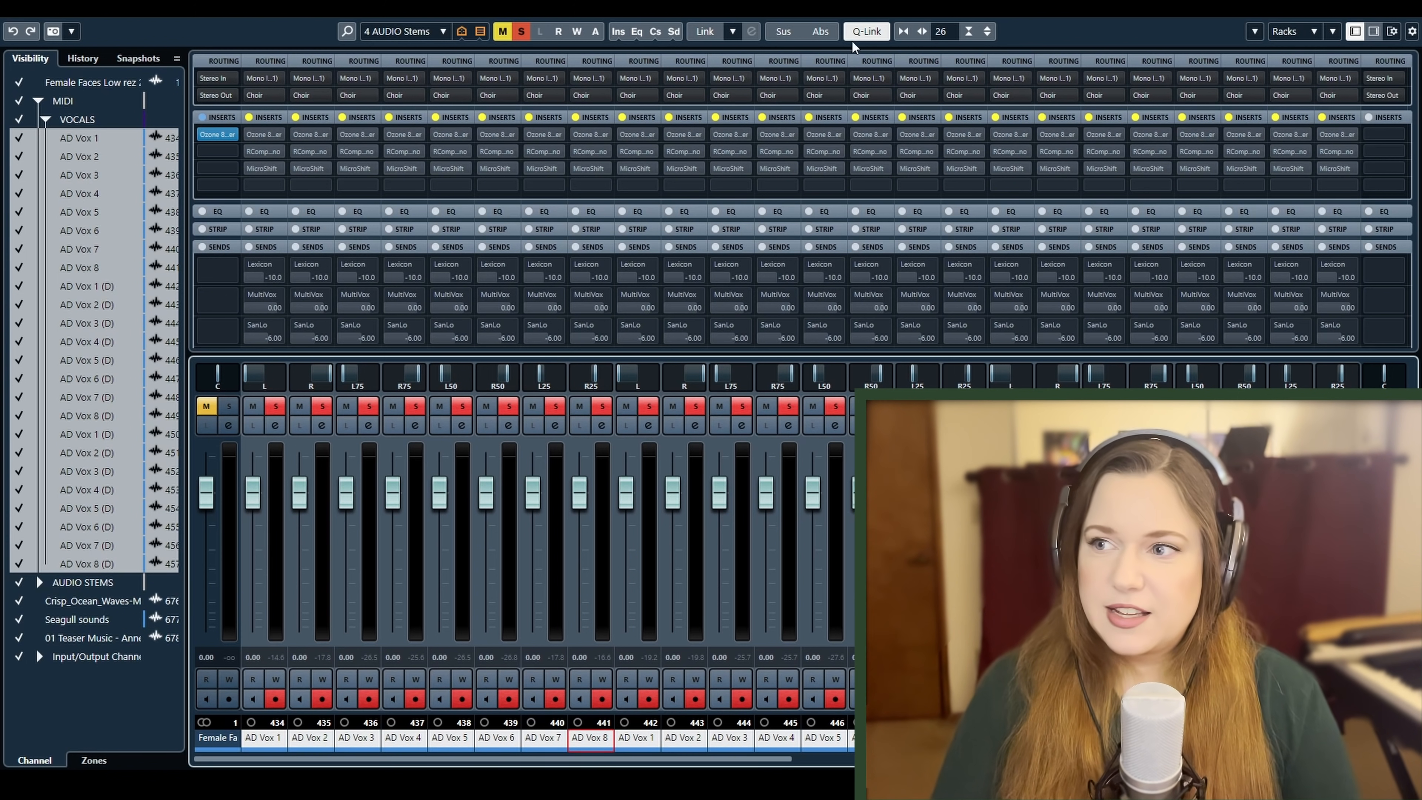
click(877, 33)
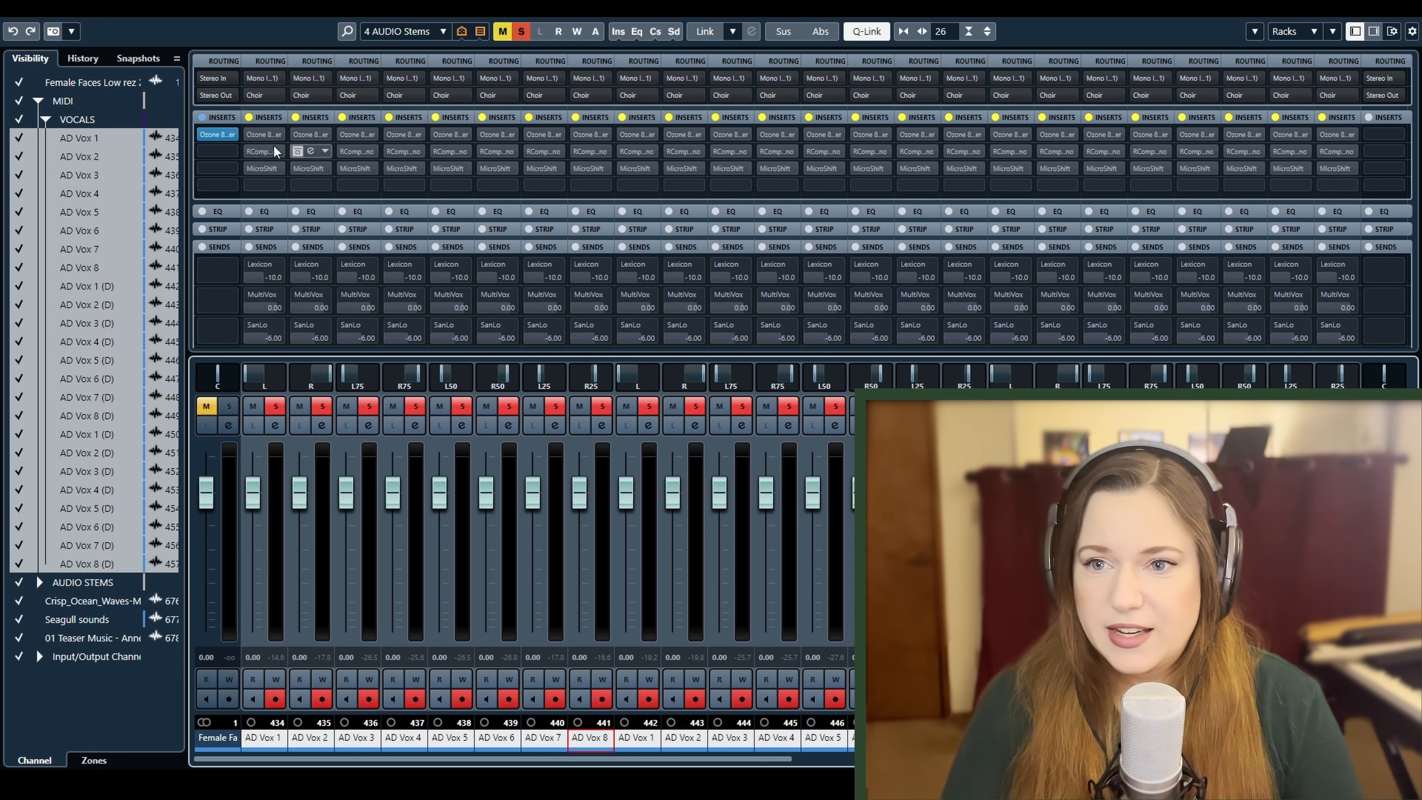
click(251, 136)
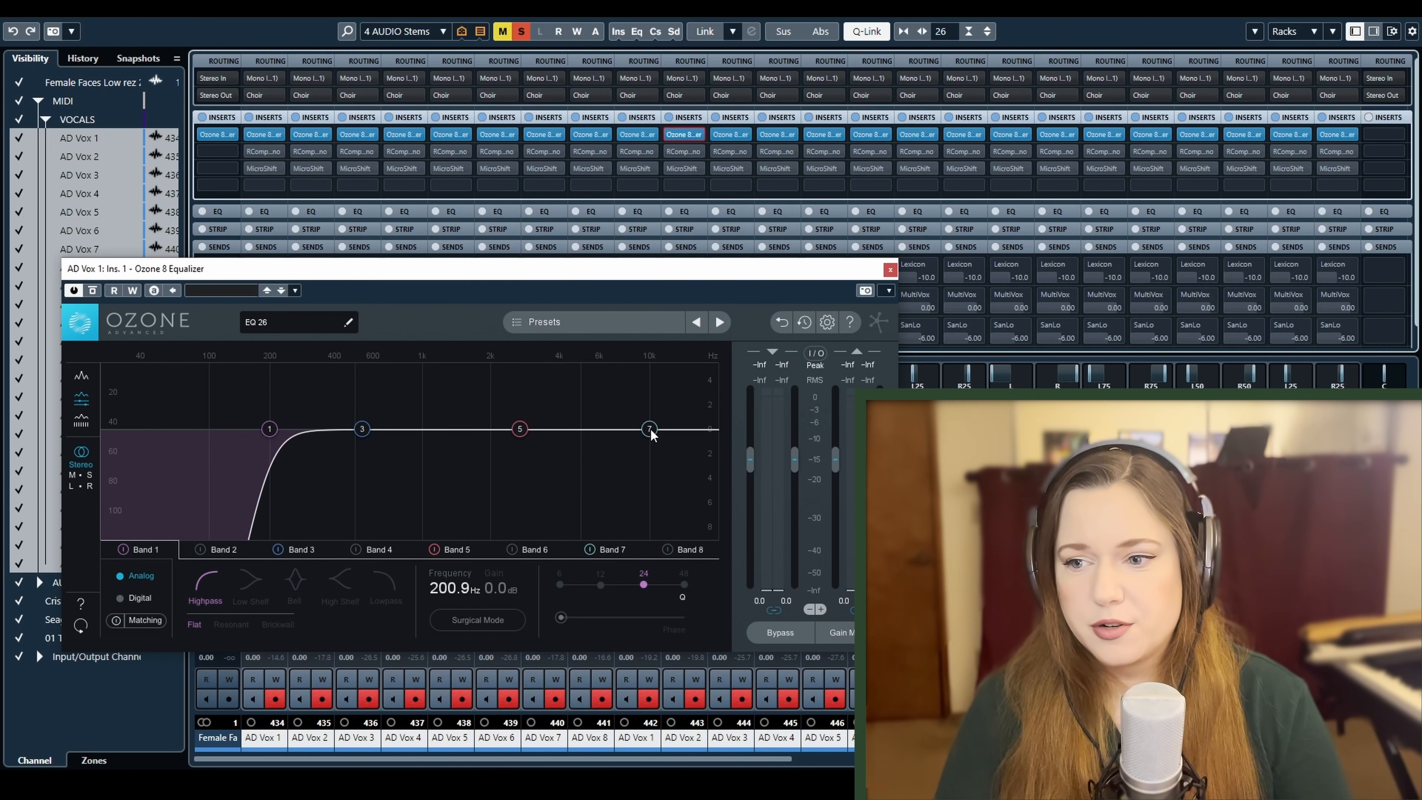
Try AD Vox 1's Band 7 high shelf at 2.01 kHz with -0.9 dB gain, switch that band off and close the equalizer
drag(651, 435, 525, 440)
click(252, 627)
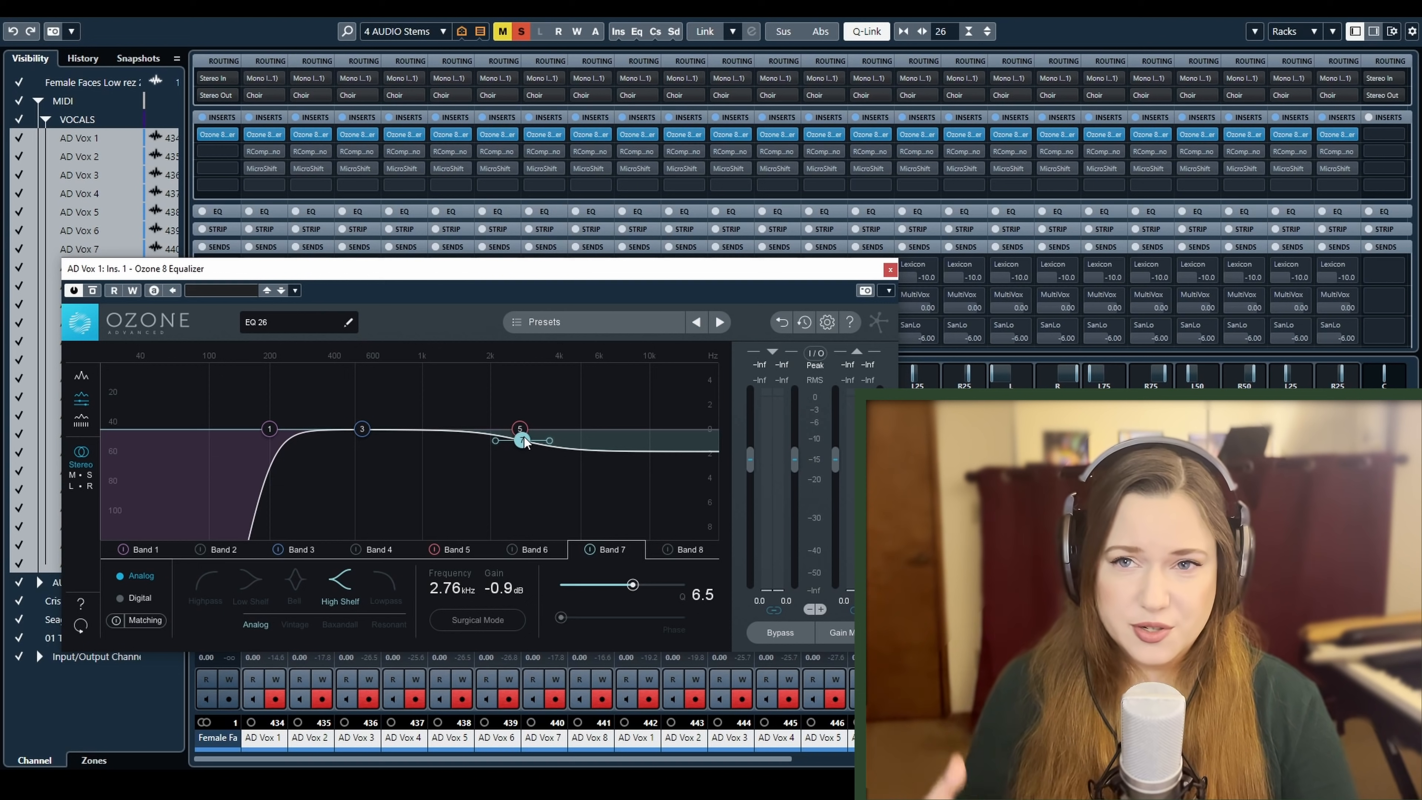
drag(521, 446, 490, 449)
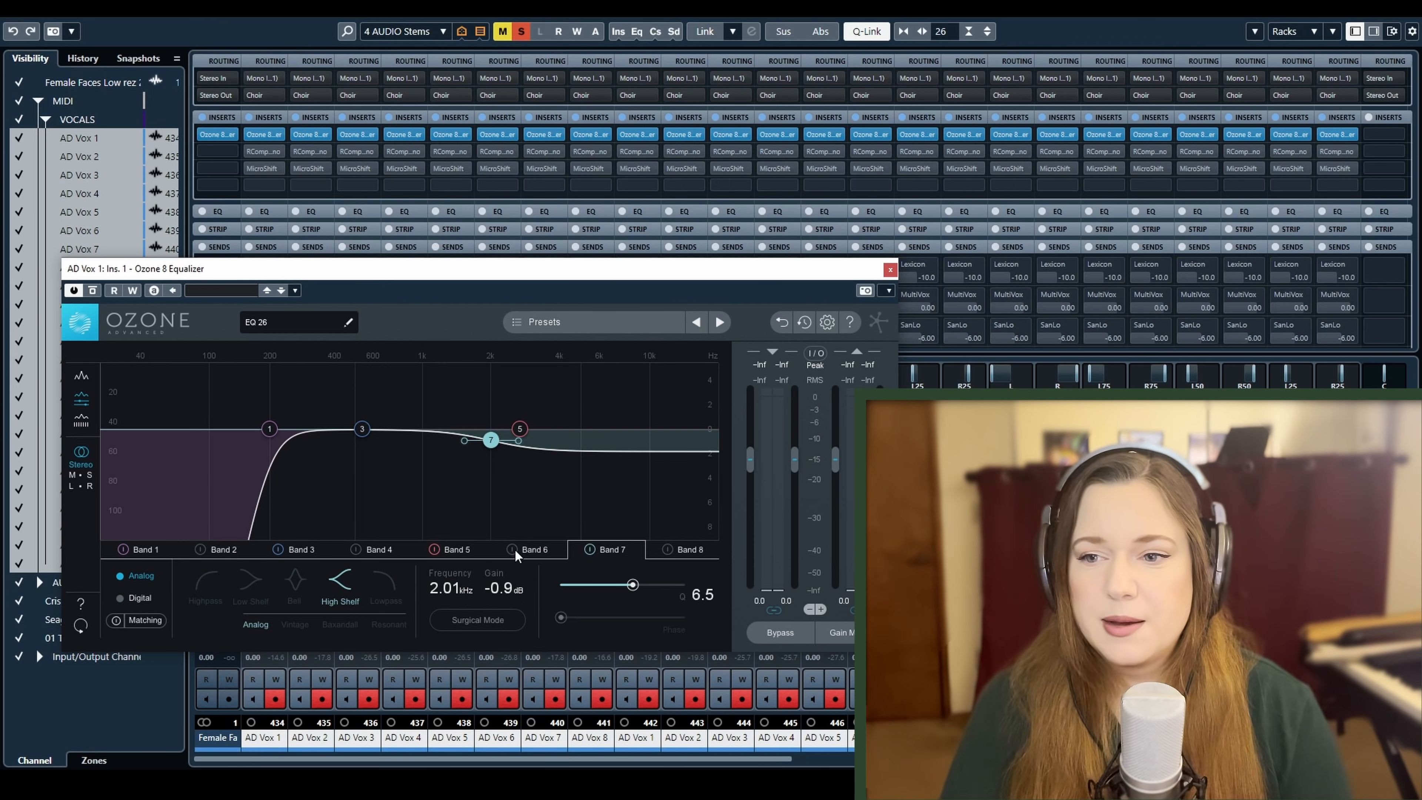
click(591, 548)
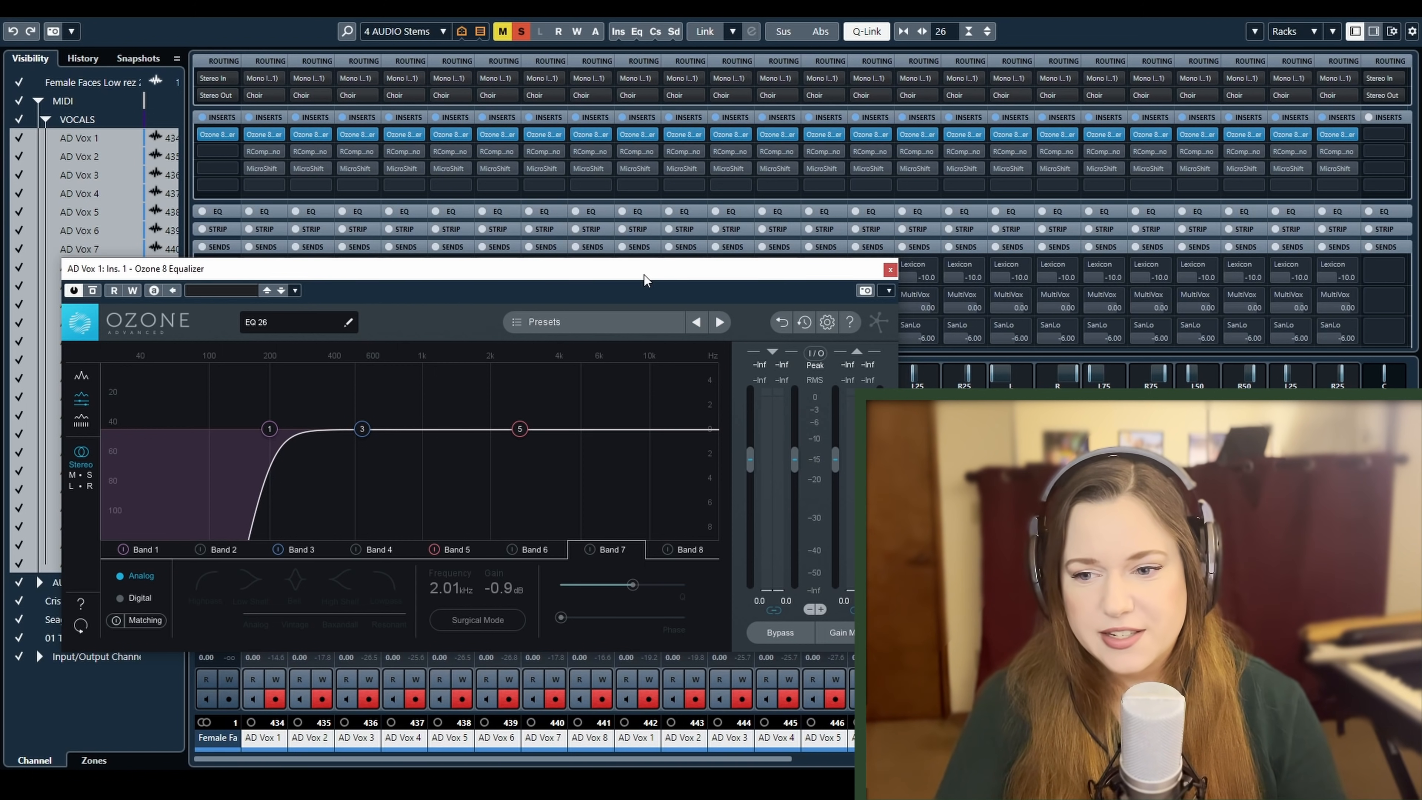
click(889, 270)
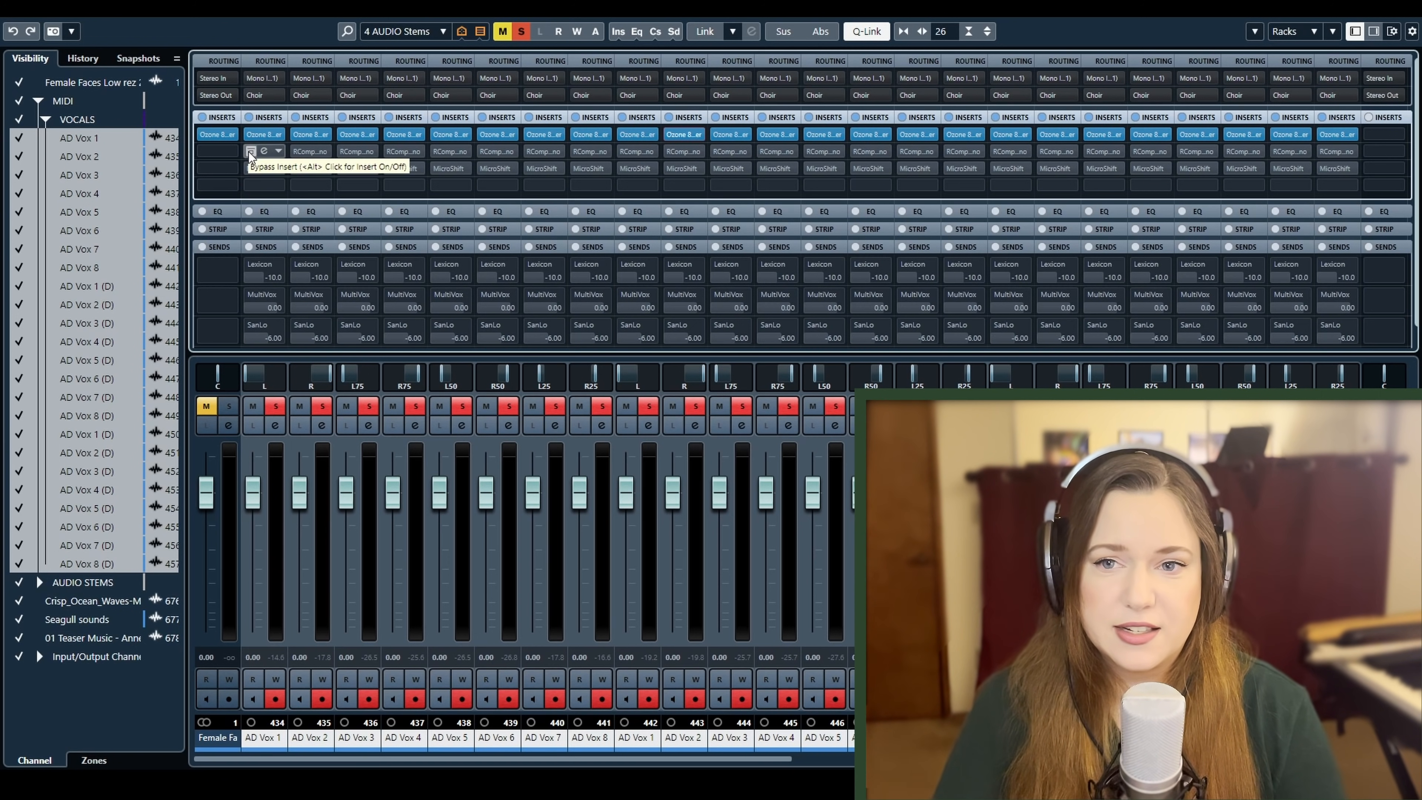
Reactivate RCompressor on all AD Vox channels and play the vocals from about bar 53 while watching AD Vox 1's compressor, closing it when done
click(248, 151)
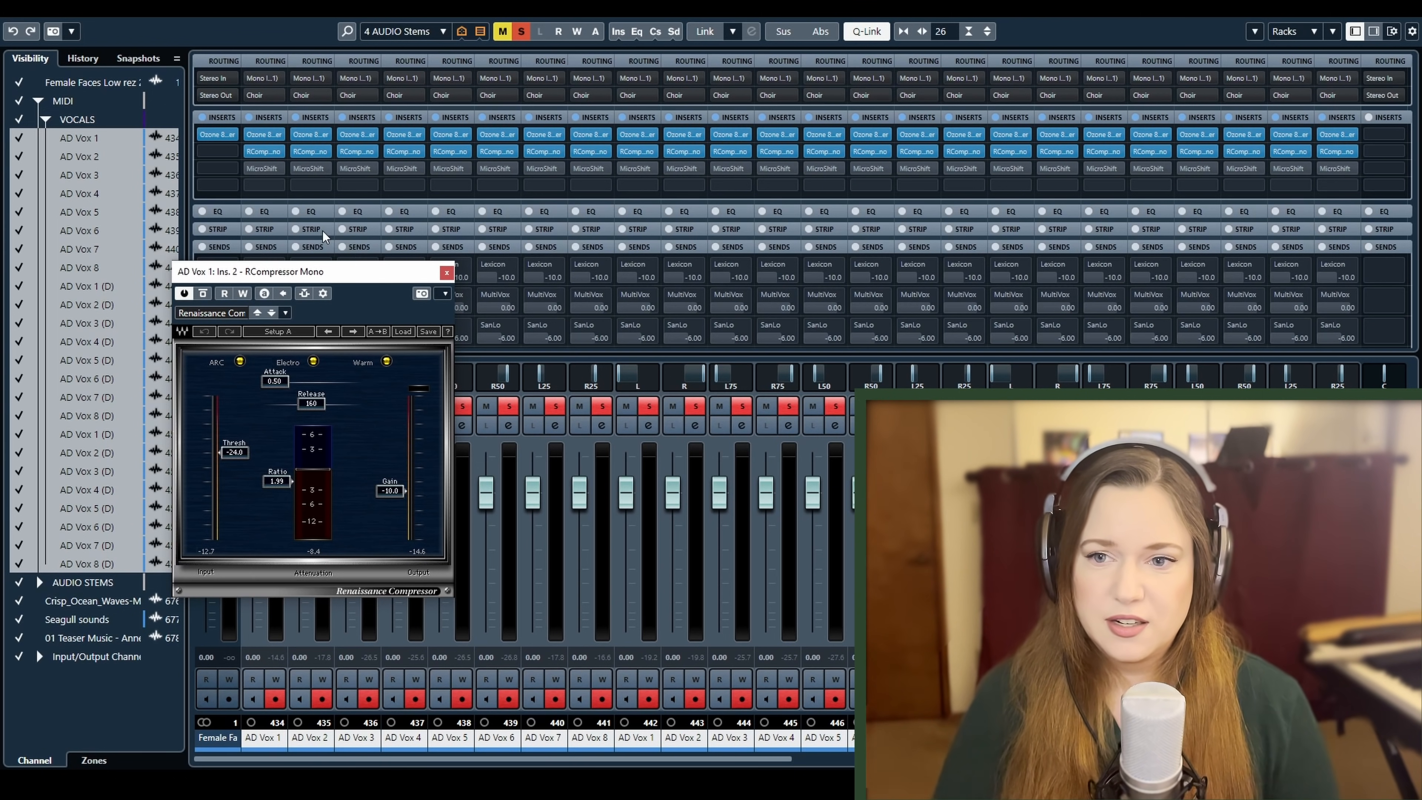
drag(326, 275, 436, 212)
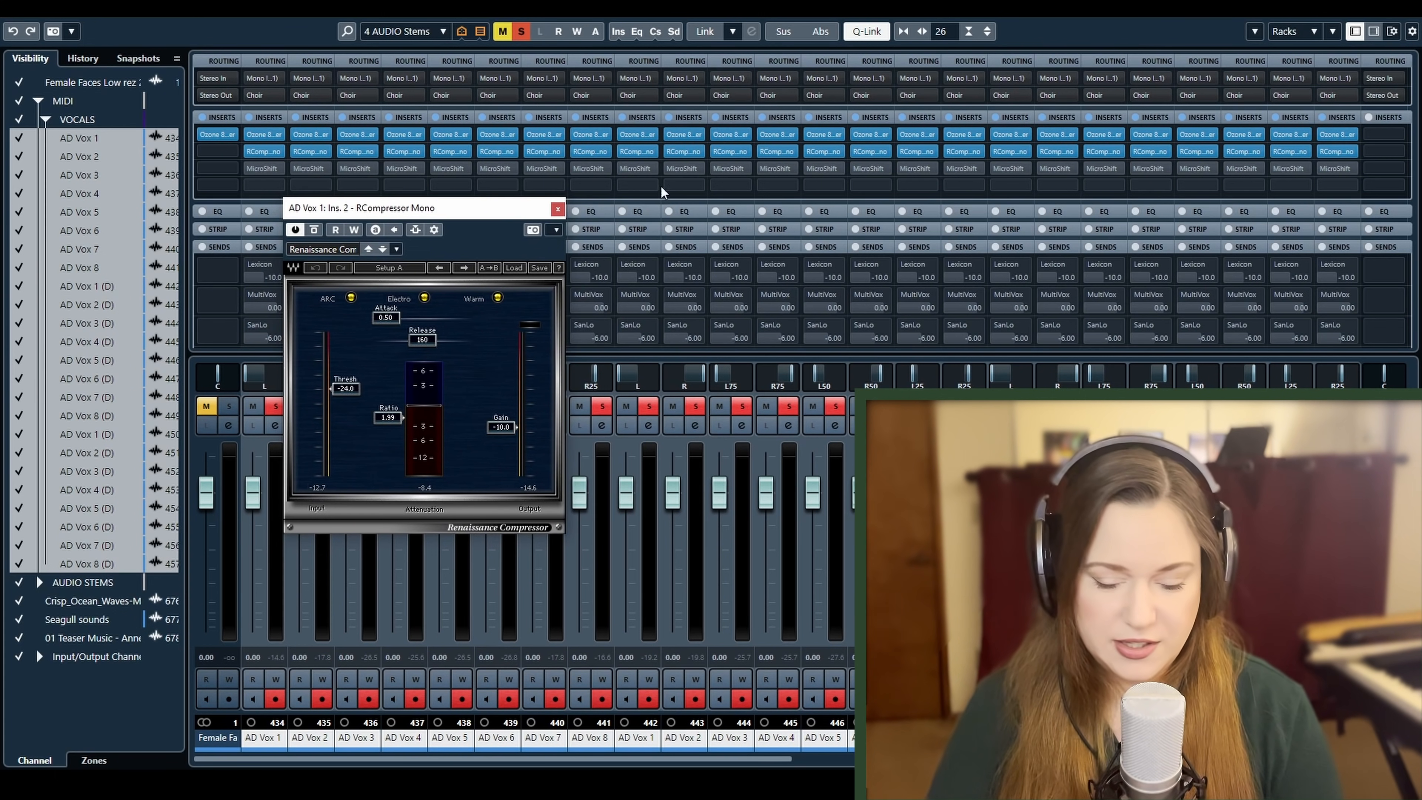
click(1342, 9)
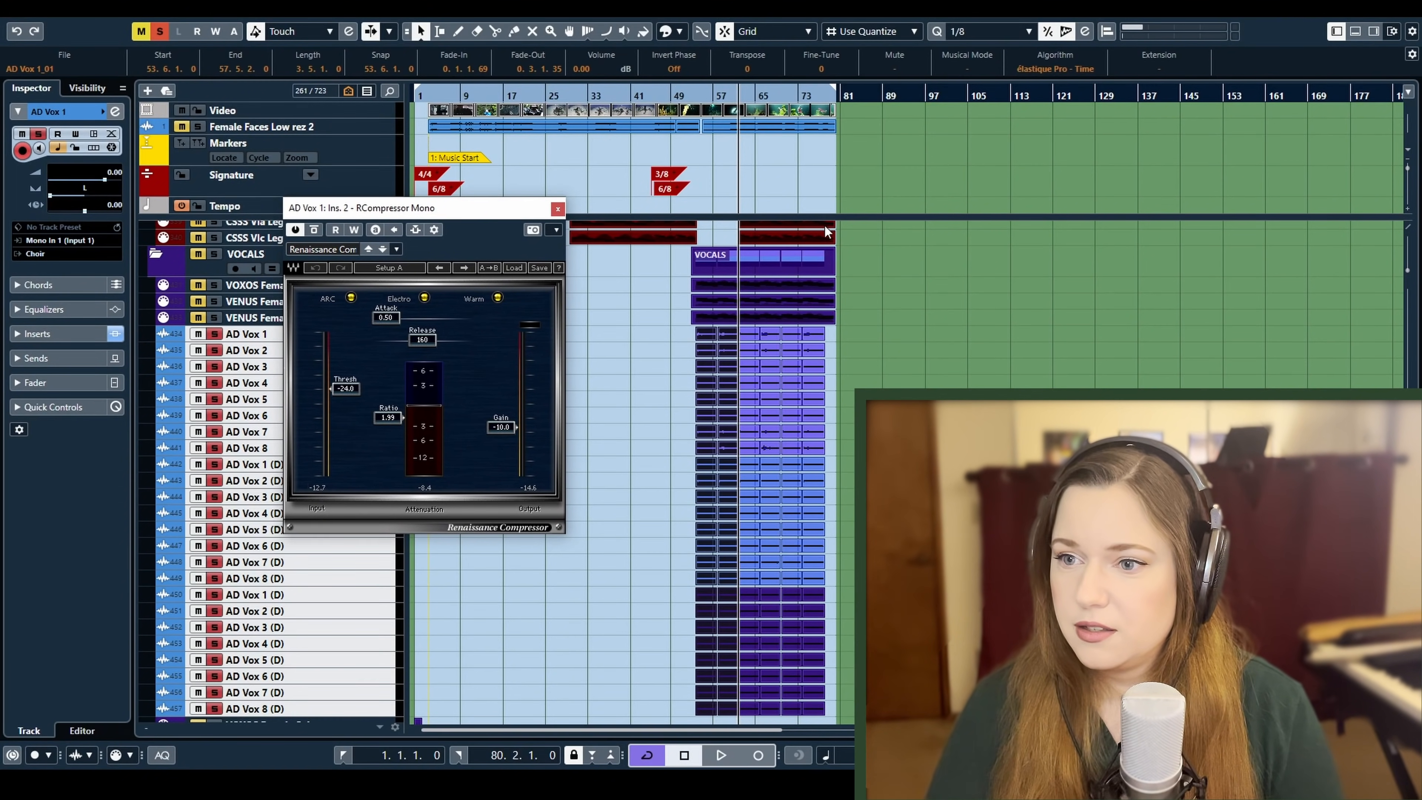
click(696, 94)
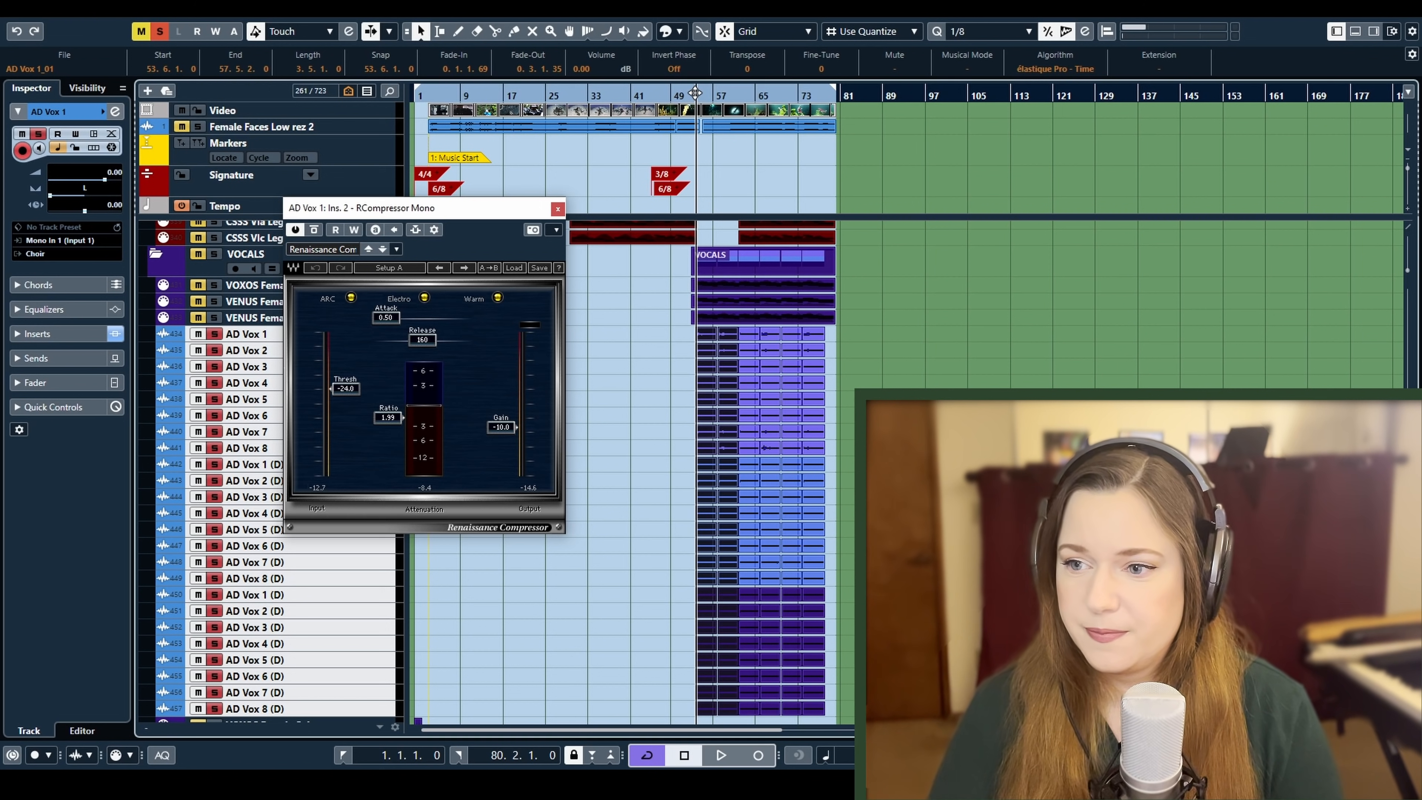
key(space)
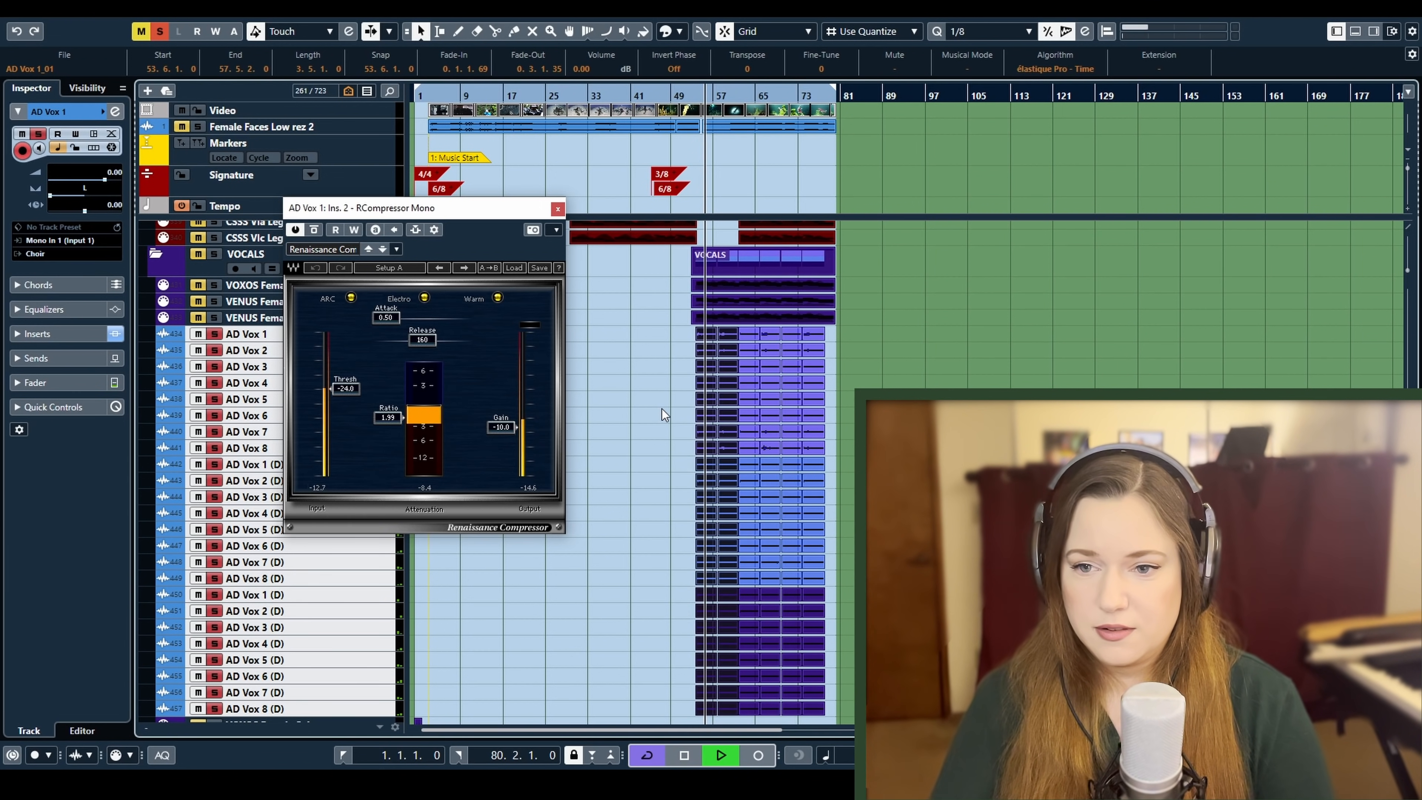
key(F3)
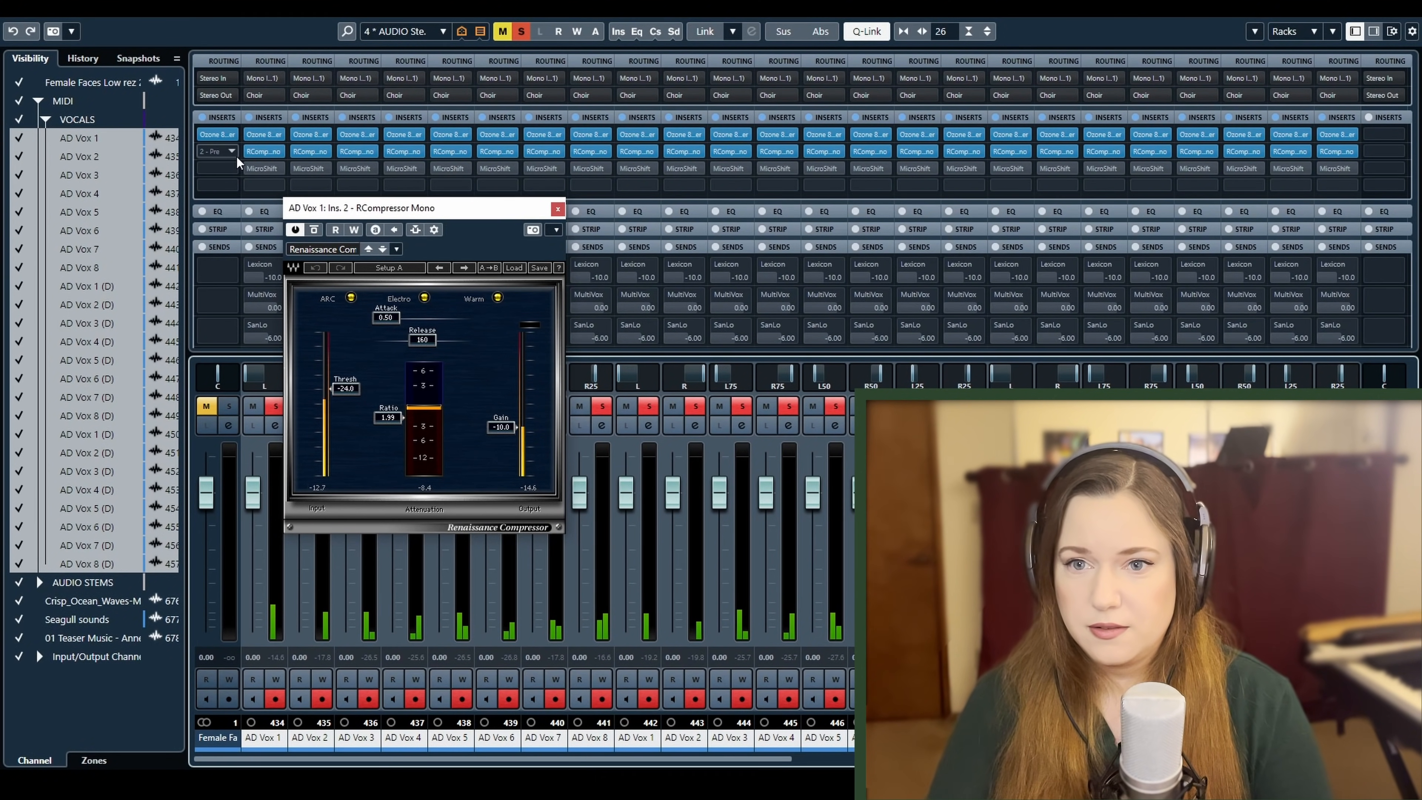
mouse_move(246, 159)
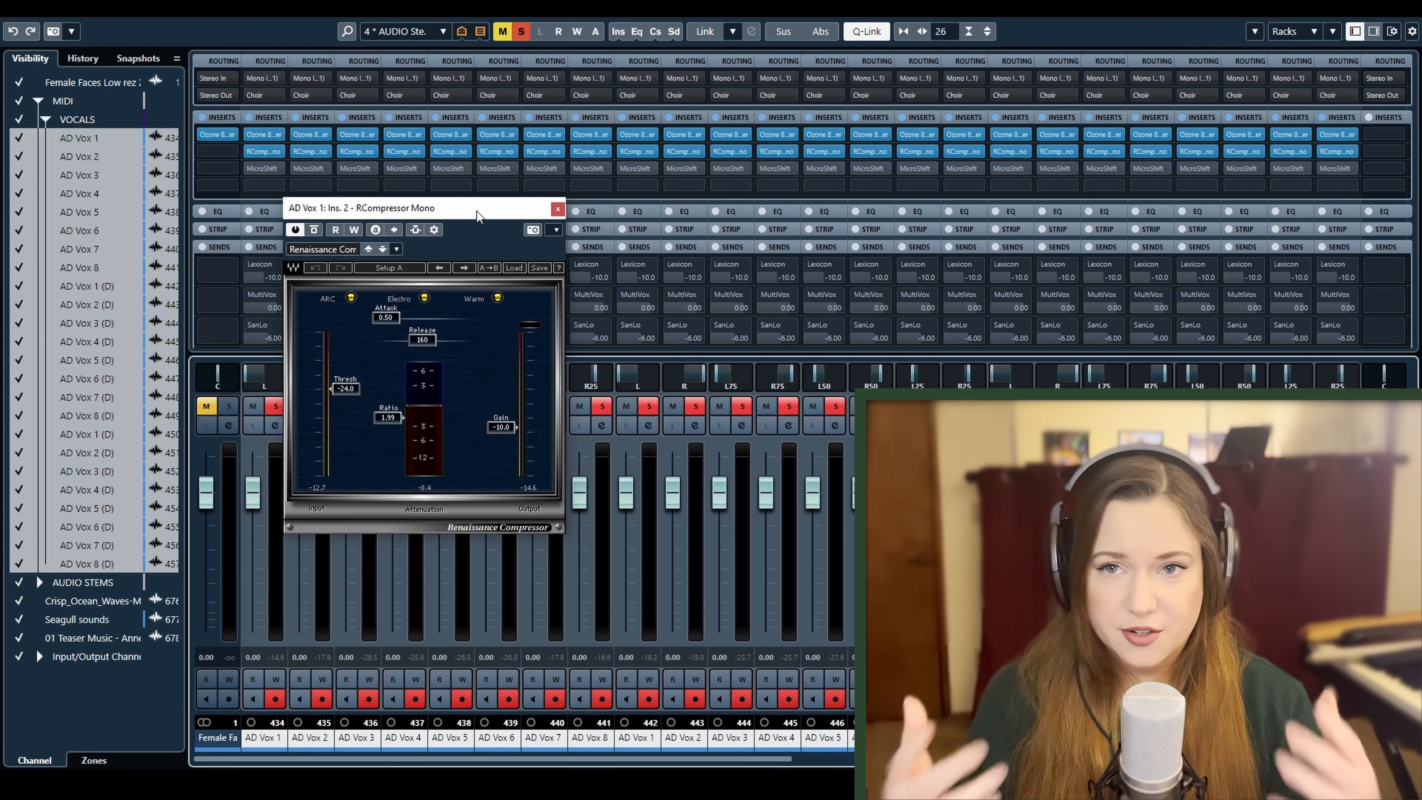
click(557, 209)
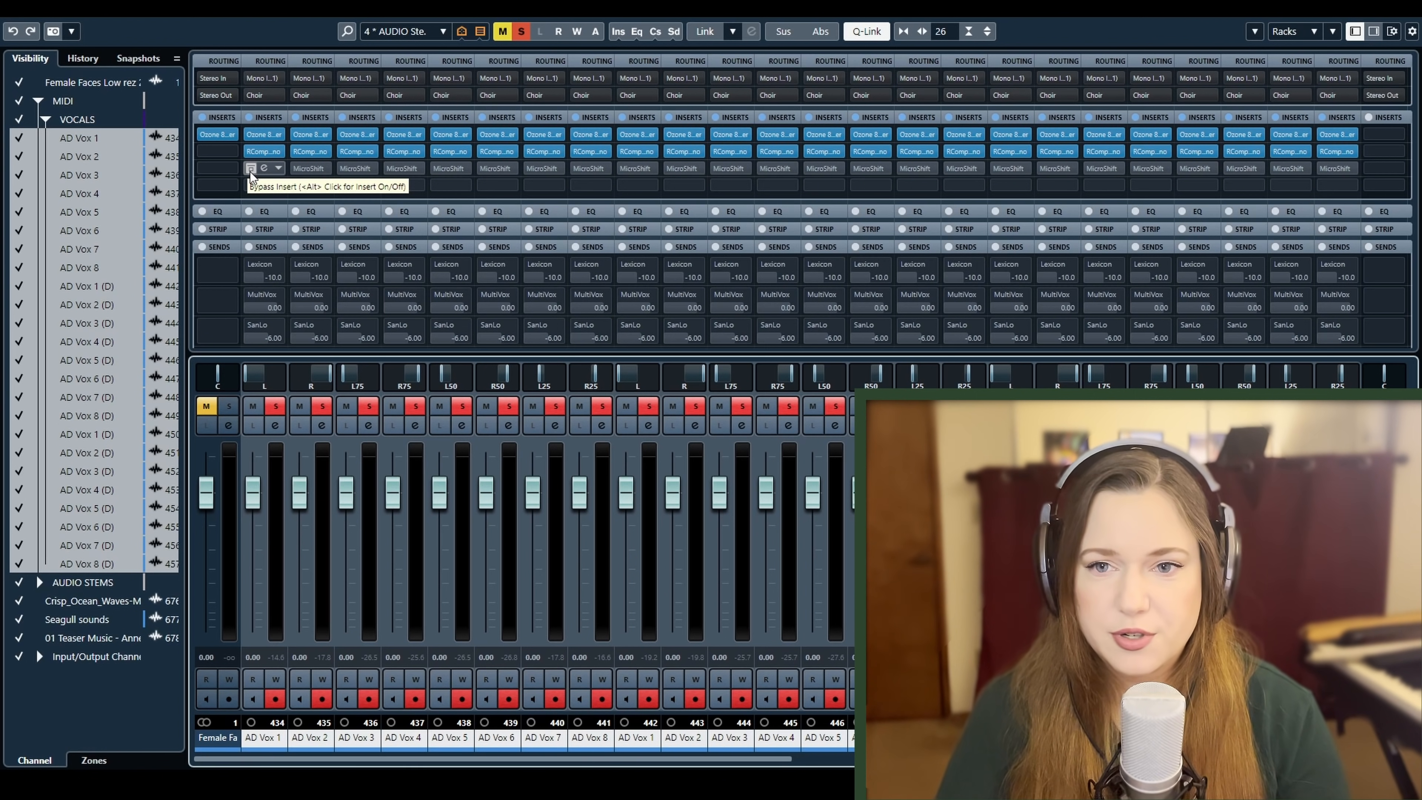
Reactivate the MicroShift insert on all linked AD Vox channels
click(249, 171)
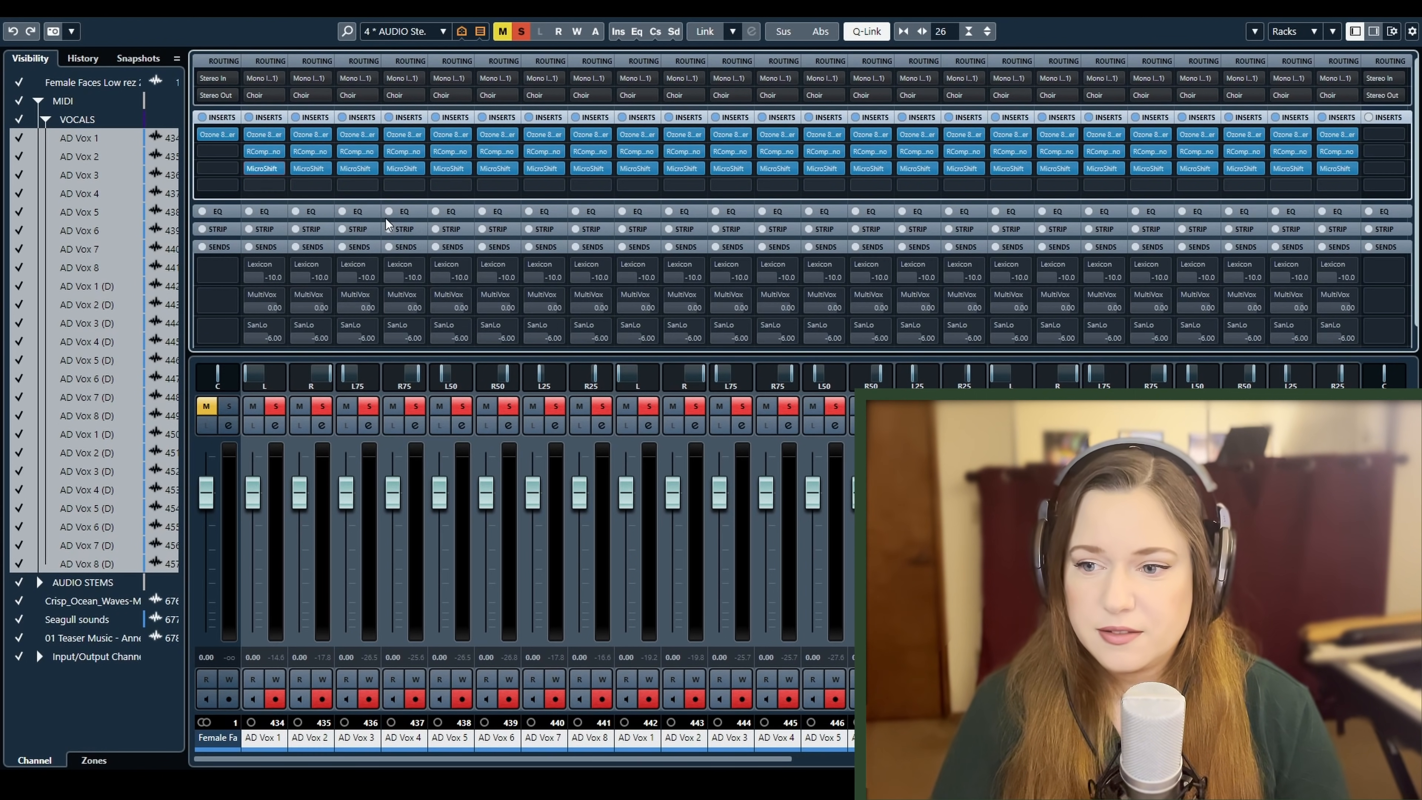
Play the vocals while opening and arranging MicroShift on AD Vox 1, AD Vox 3 and AD Vox 5 to compare their presets, and stop playback
key(space)
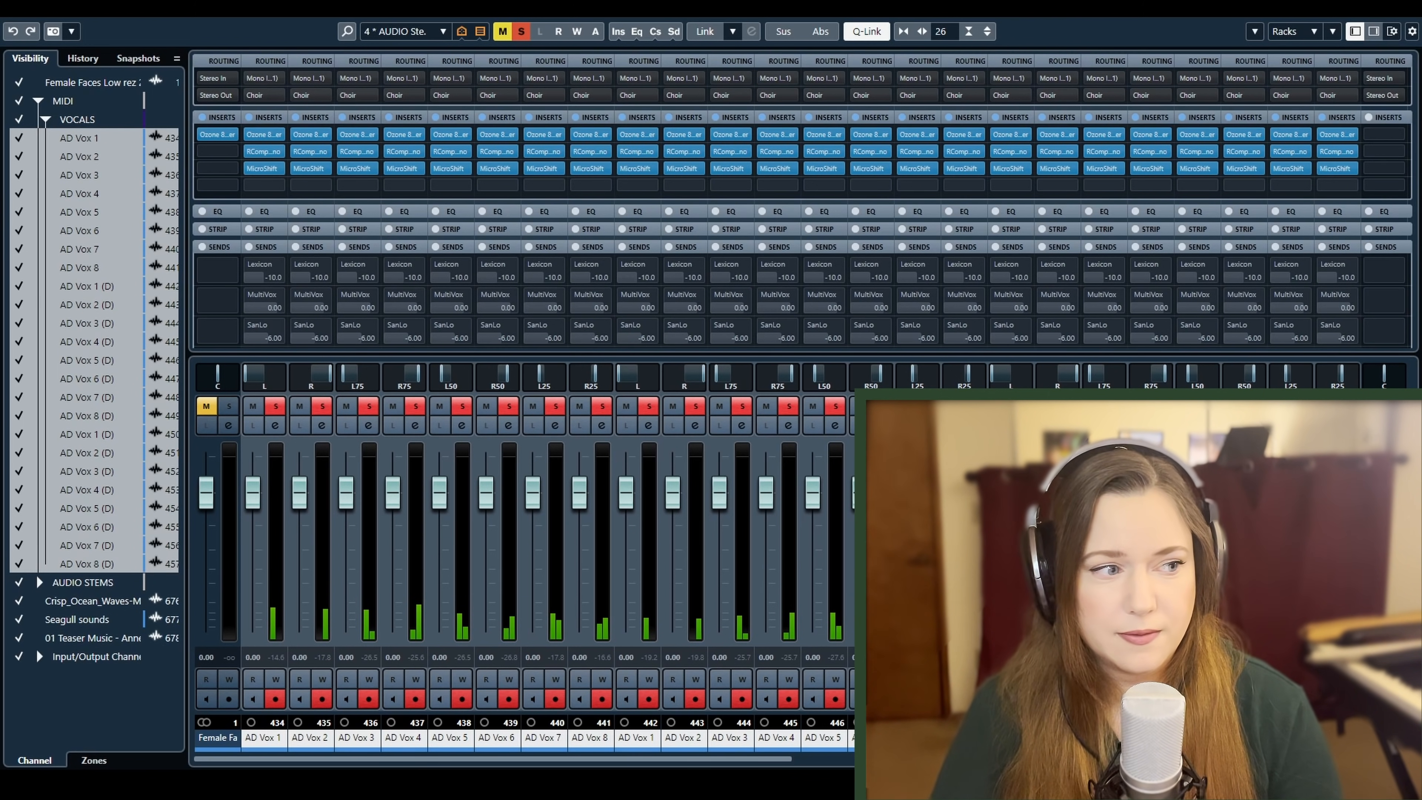
drag(71, 321, 789, 316)
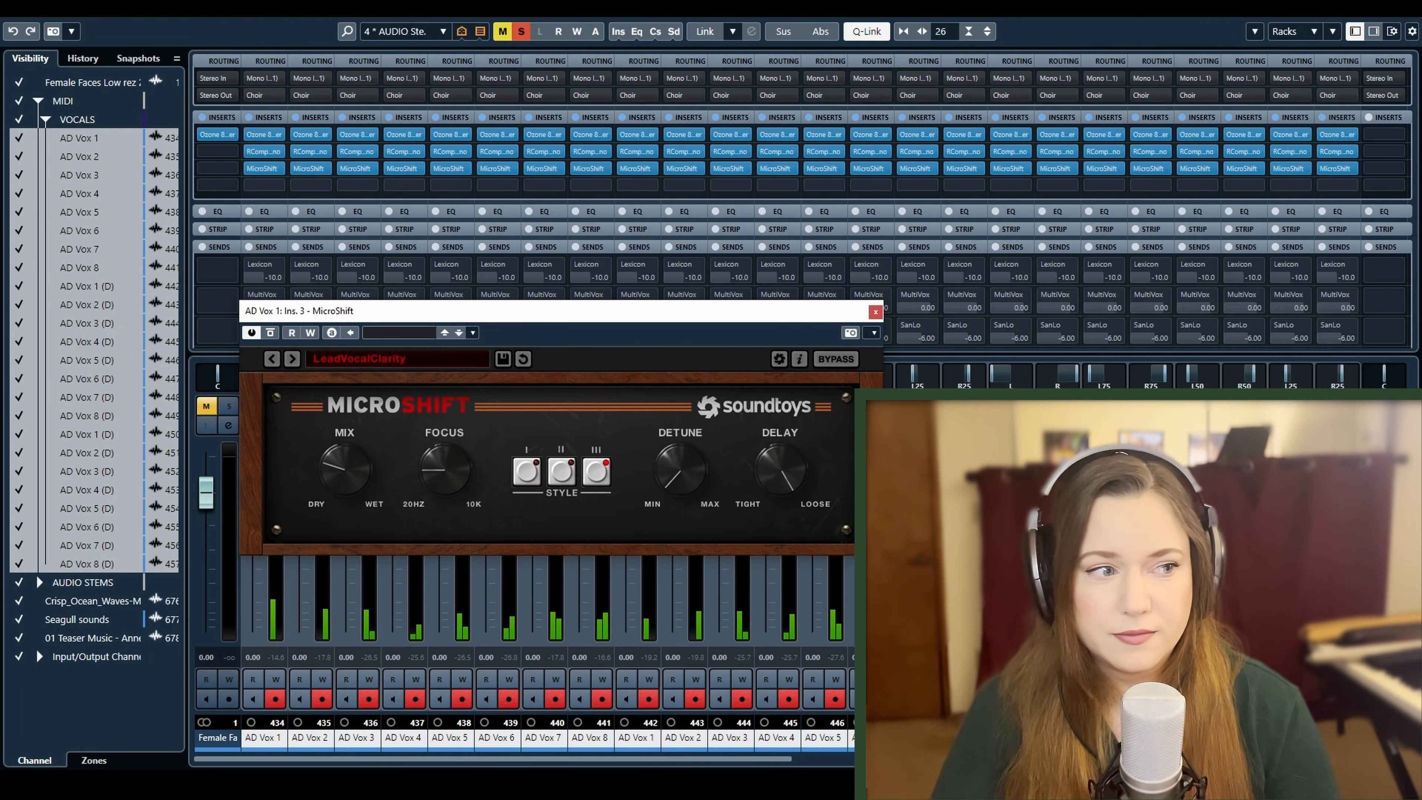
drag(28, 358, 742, 495)
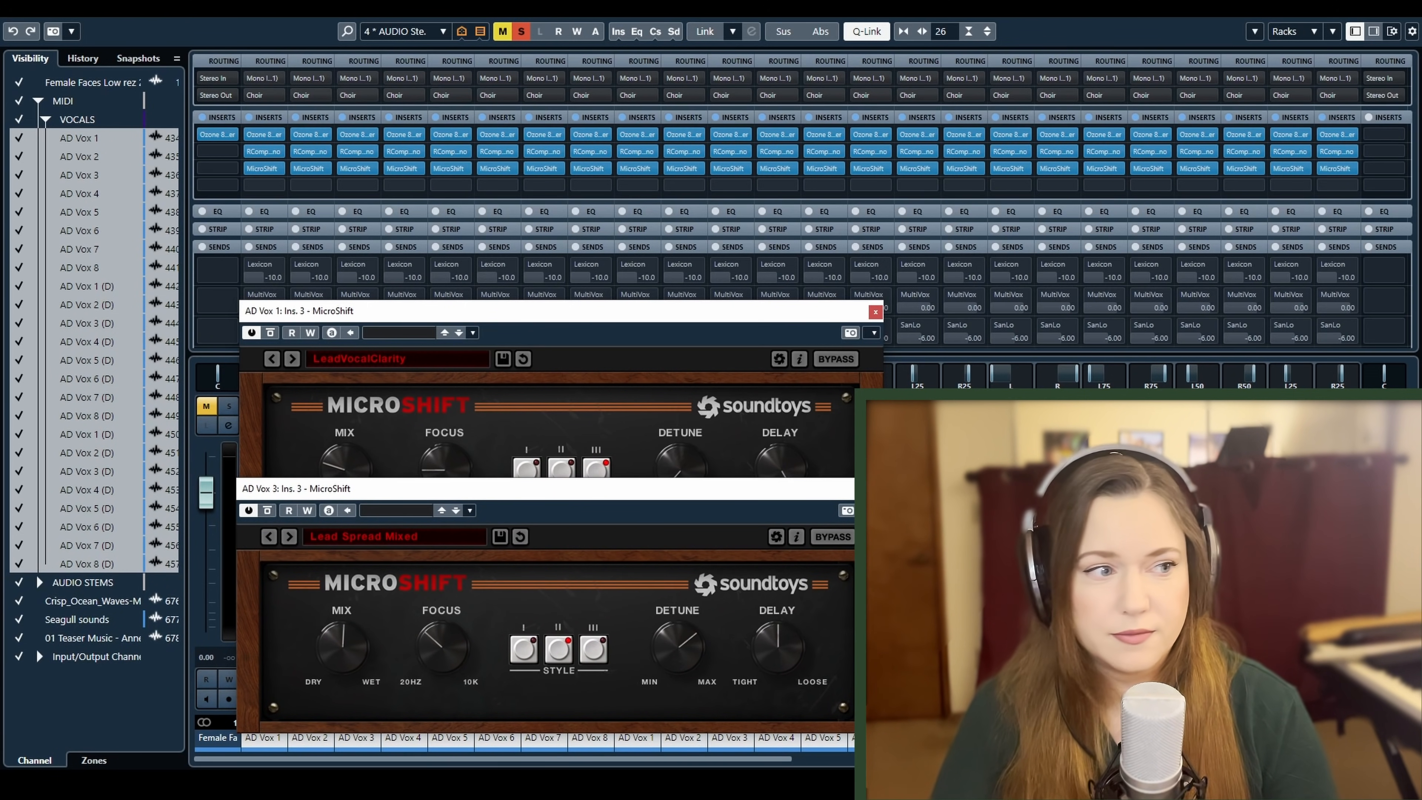
drag(85, 322, 1045, 101)
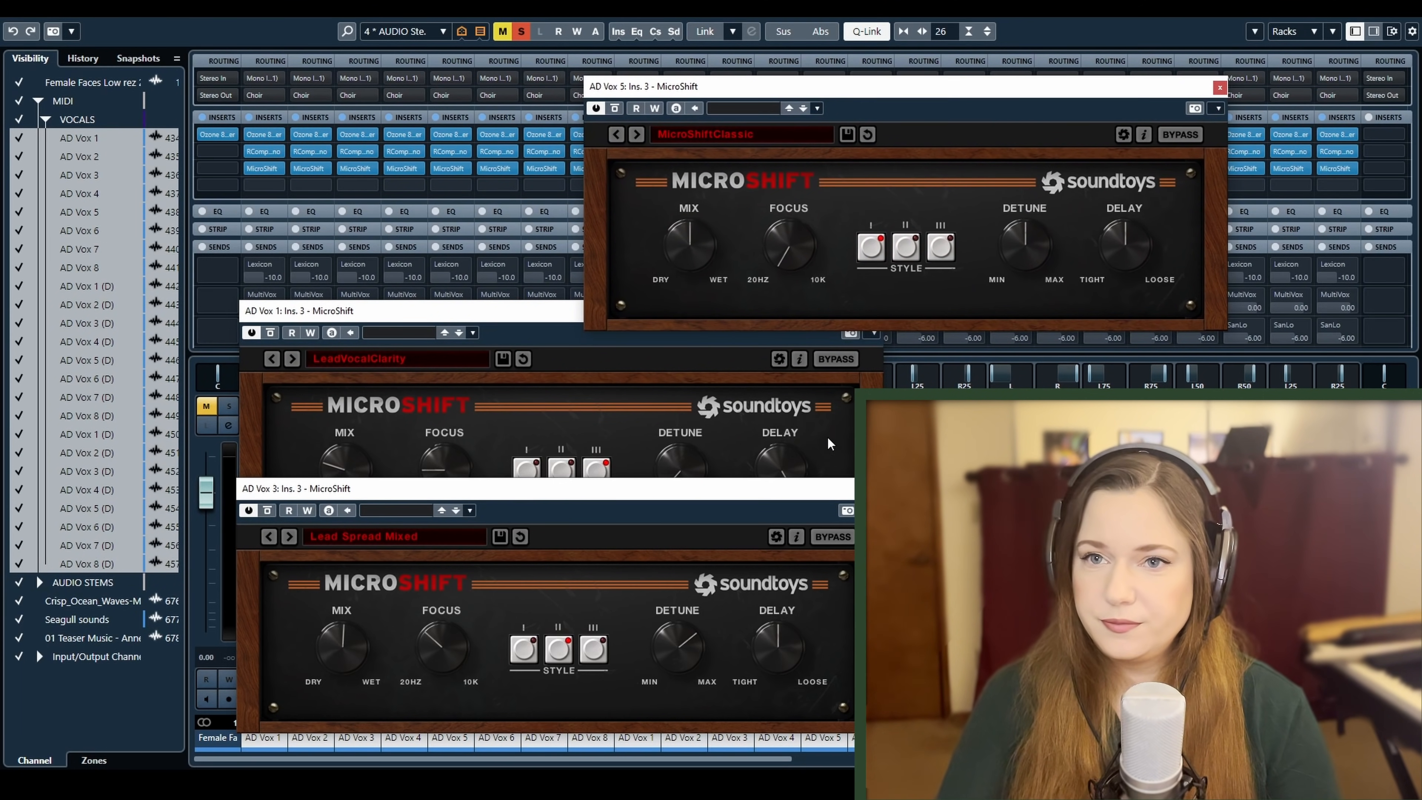
key(space)
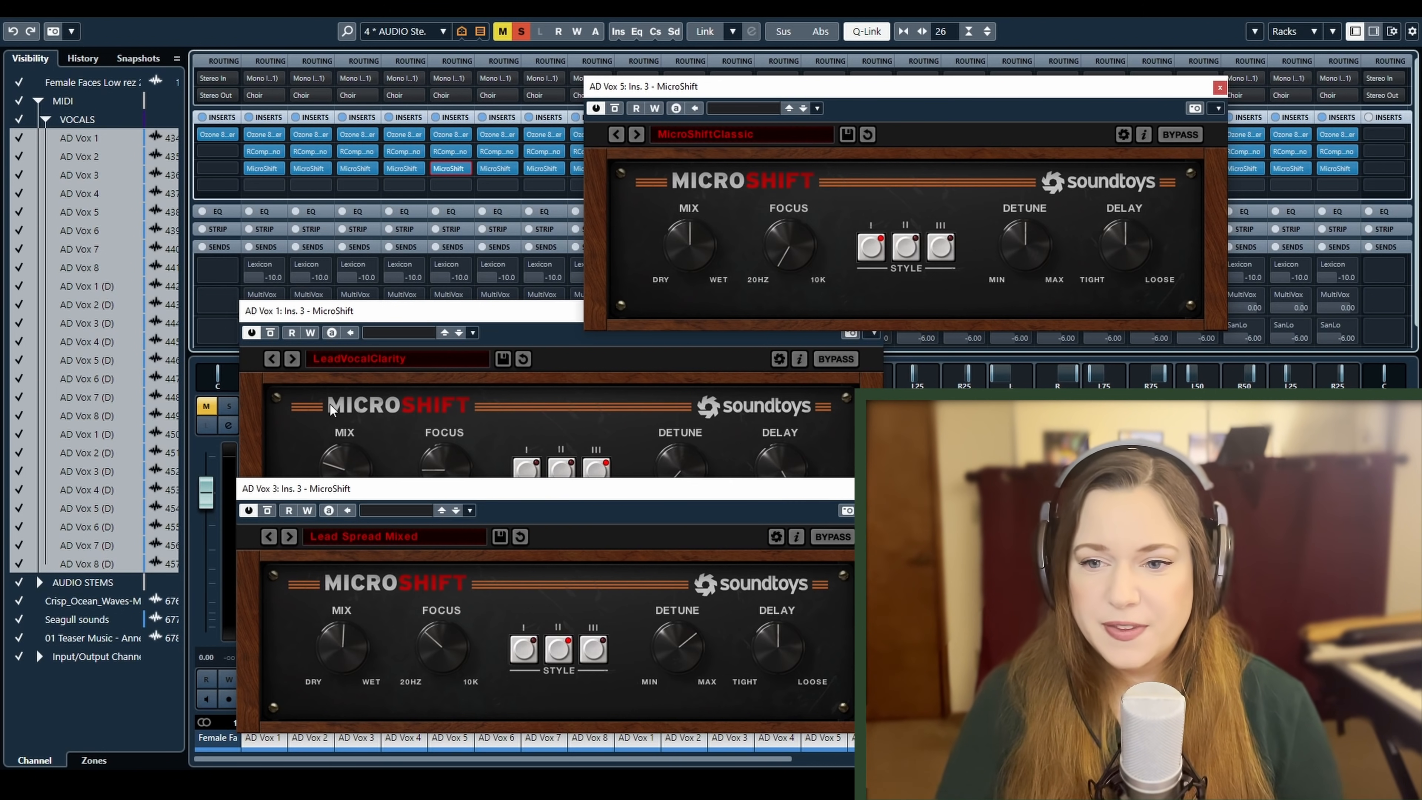
Move AD Vox 3's MicroShift aside to view AD Vox 1's settings, and close all three MicroShift windows
drag(373, 498, 830, 486)
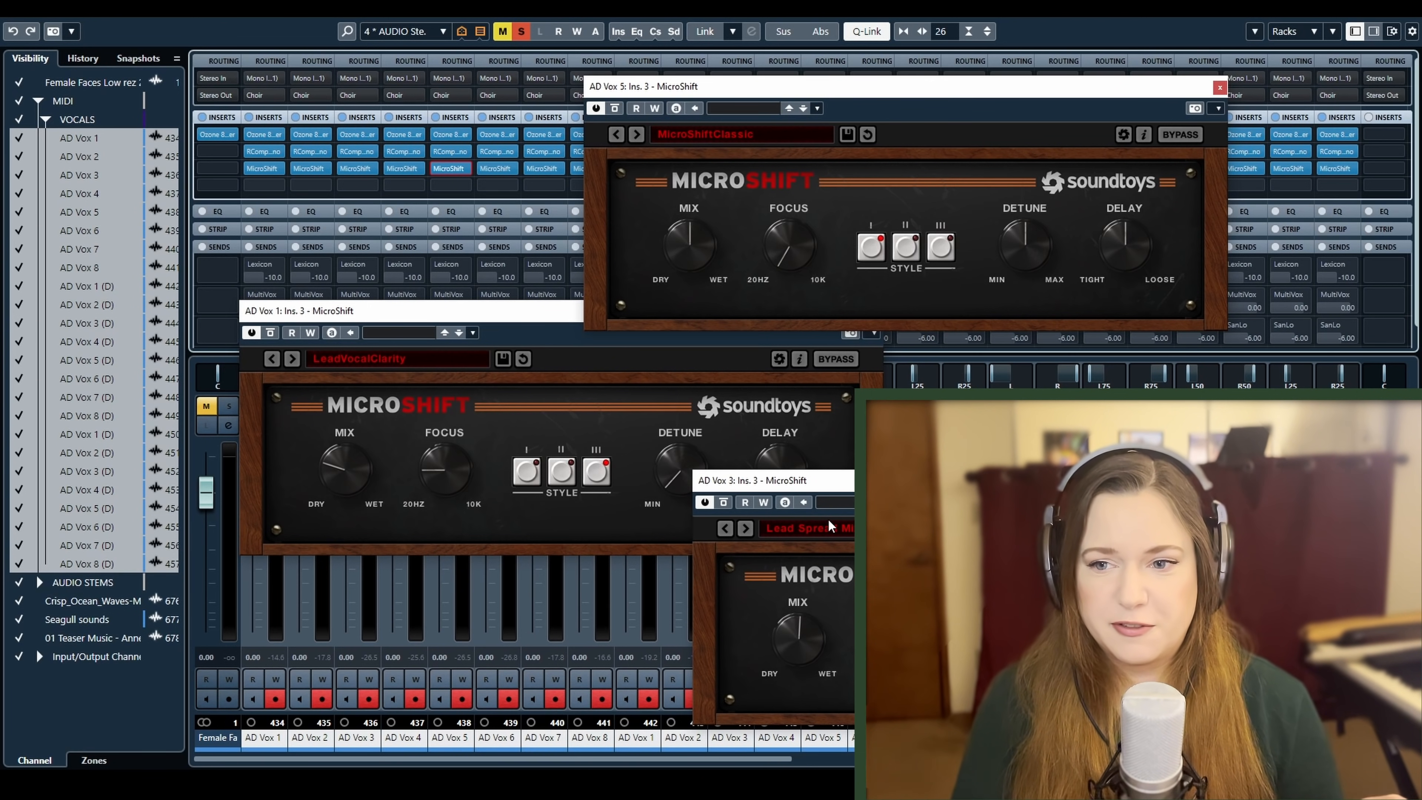
click(1219, 87)
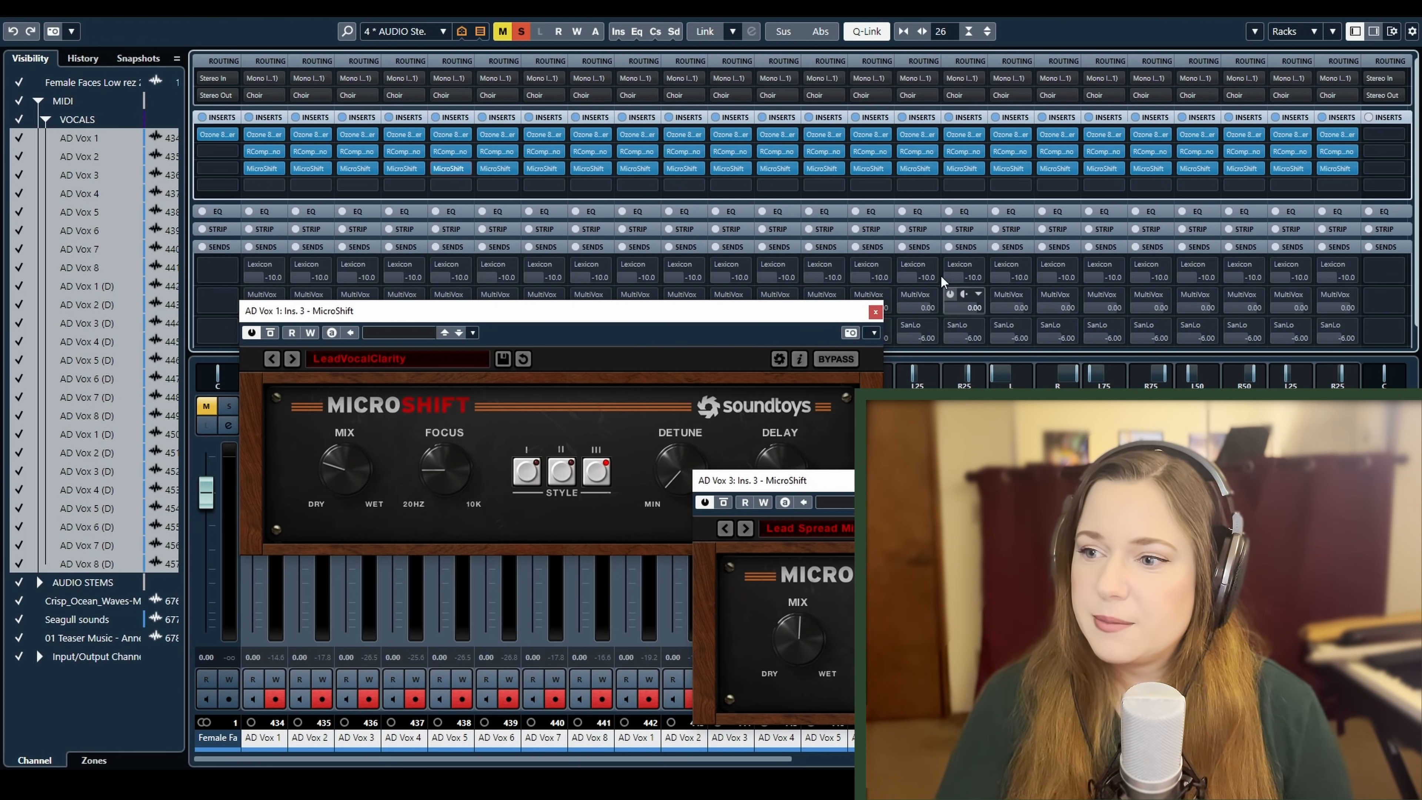
click(875, 312)
click(1064, 480)
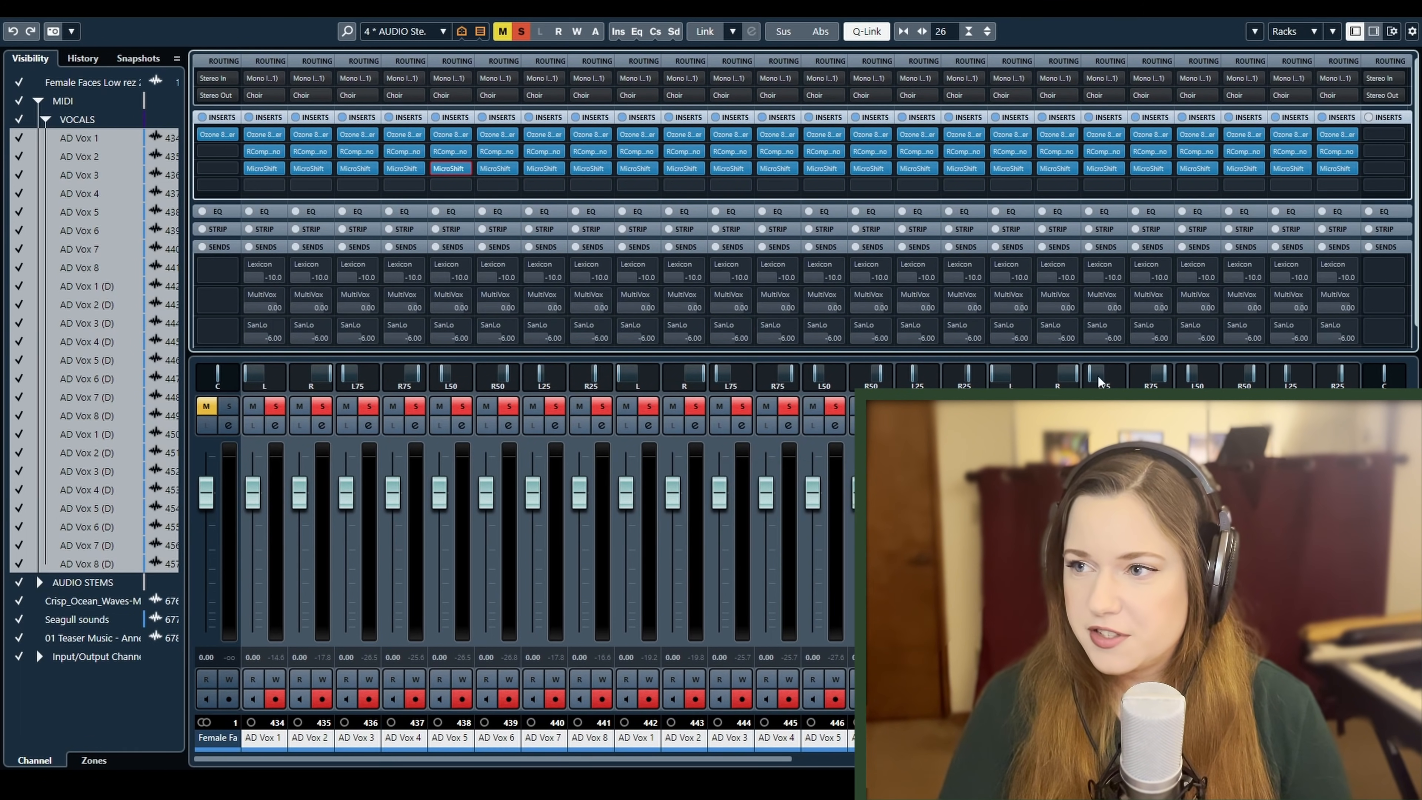
Switch off Q-Link and insert EchoBoy in the fourth insert slot of AD Vox 1, placing its window clear of the inserts
click(868, 35)
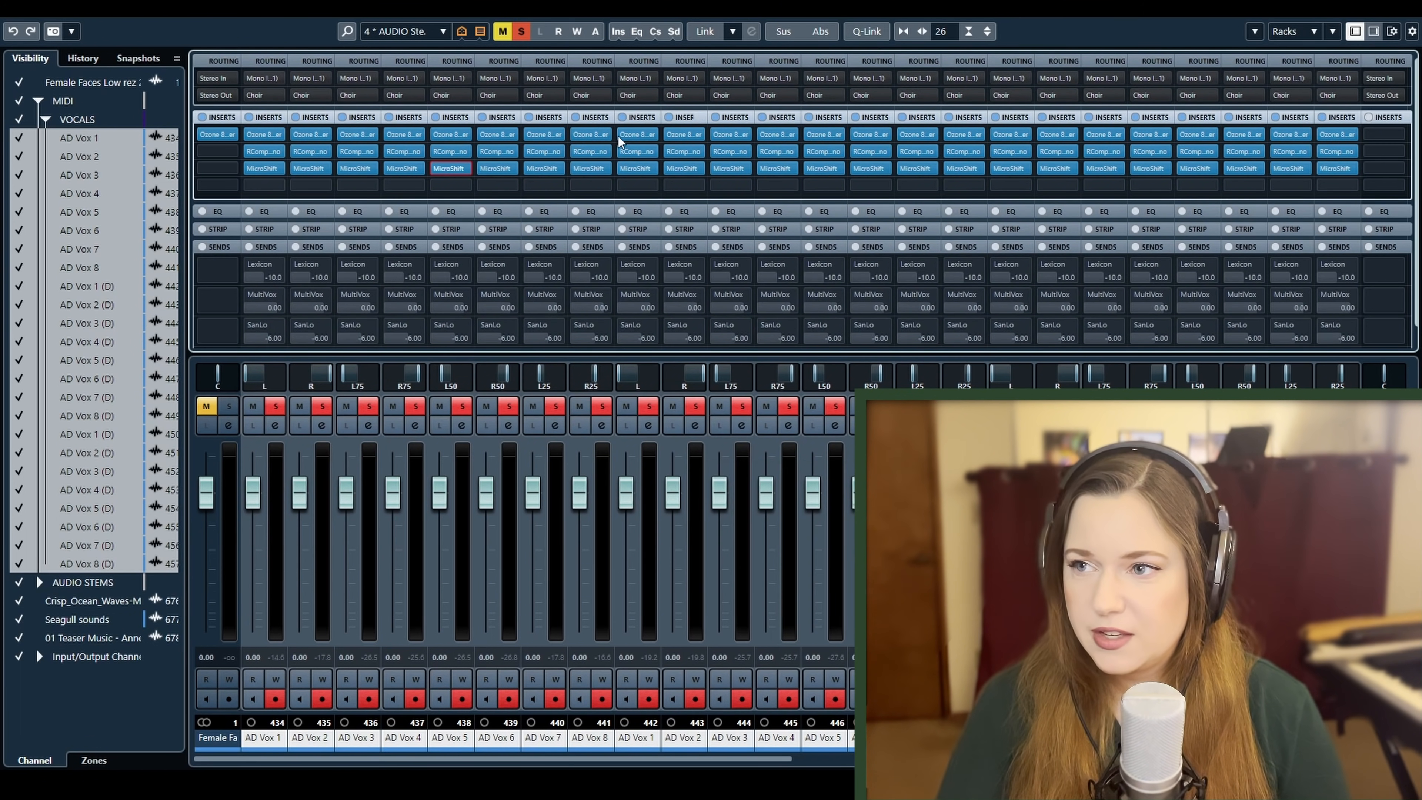
click(283, 187)
text(echo)
click(291, 239)
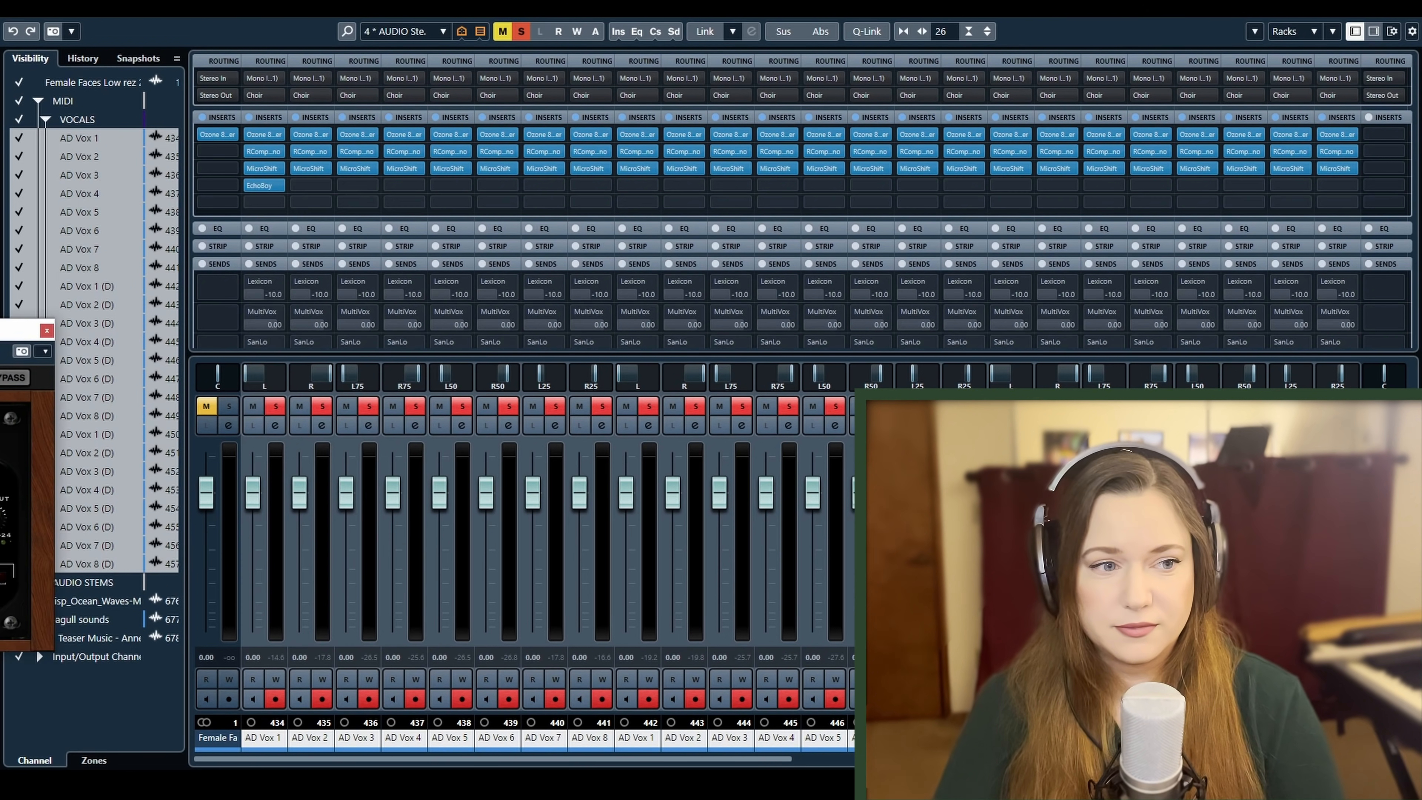
drag(0, 323, 621, 305)
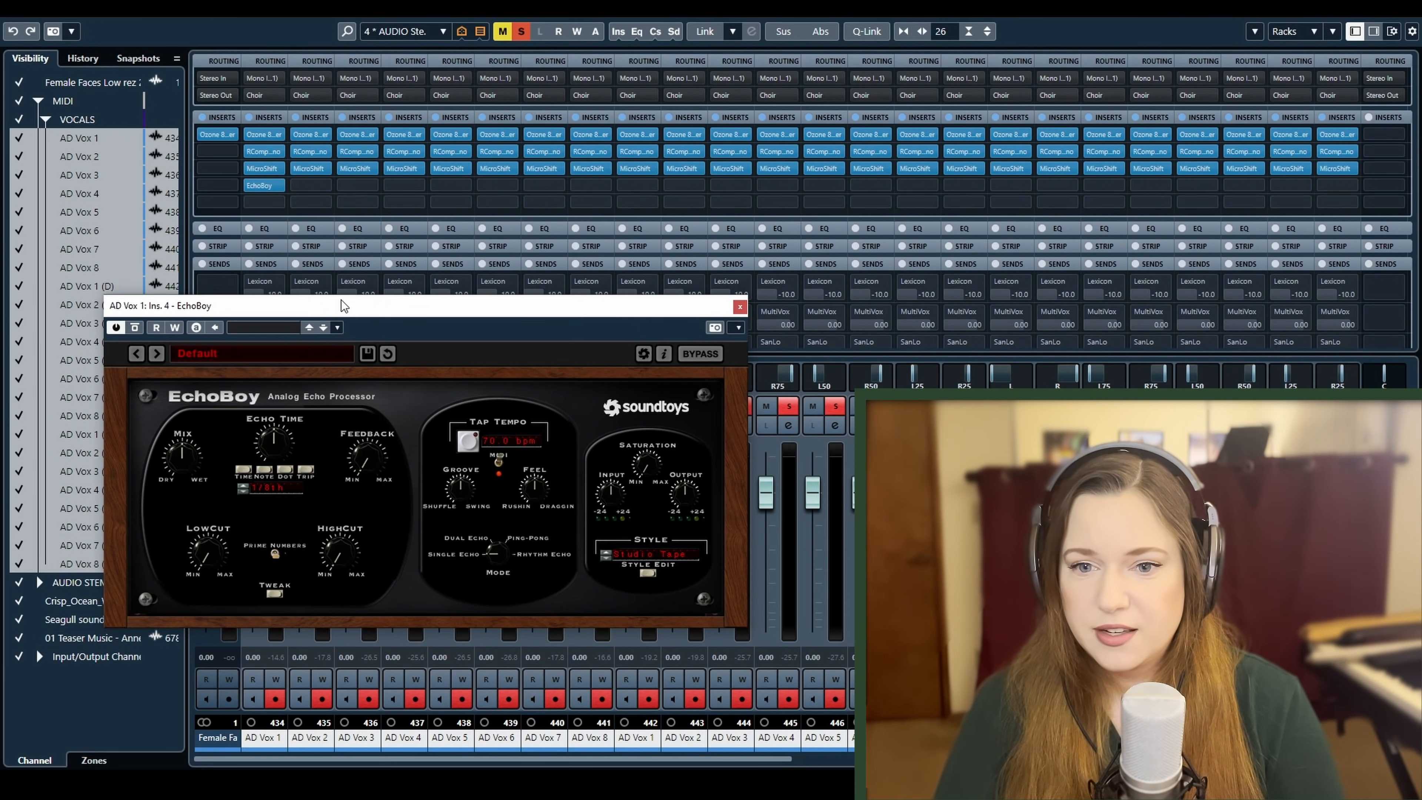
drag(345, 305, 455, 231)
Browse EchoBoy's 03 Vocal presets down to Widener without loading one, and close the plug-in on AD Vox 1
click(336, 279)
mouse_move(337, 307)
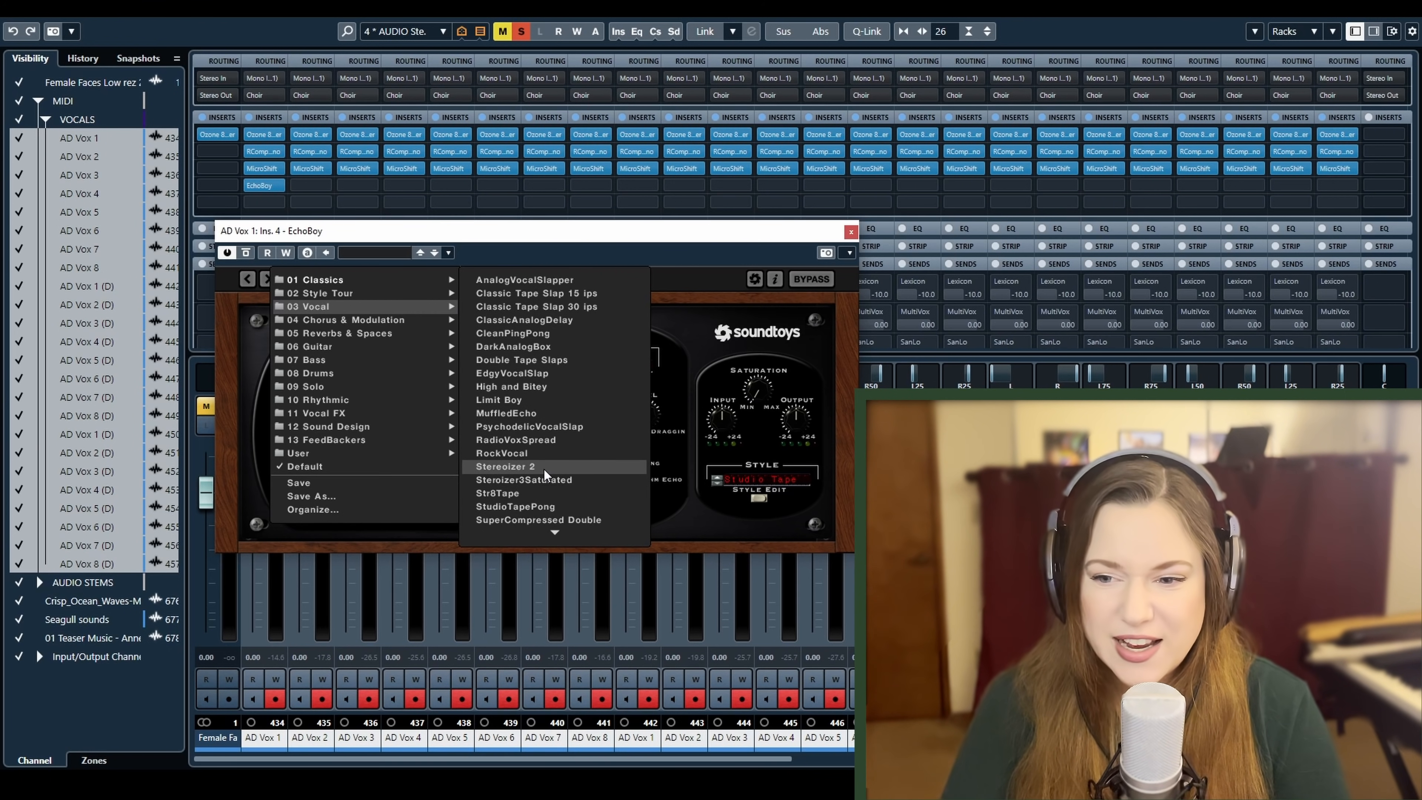
mouse_move(556, 536)
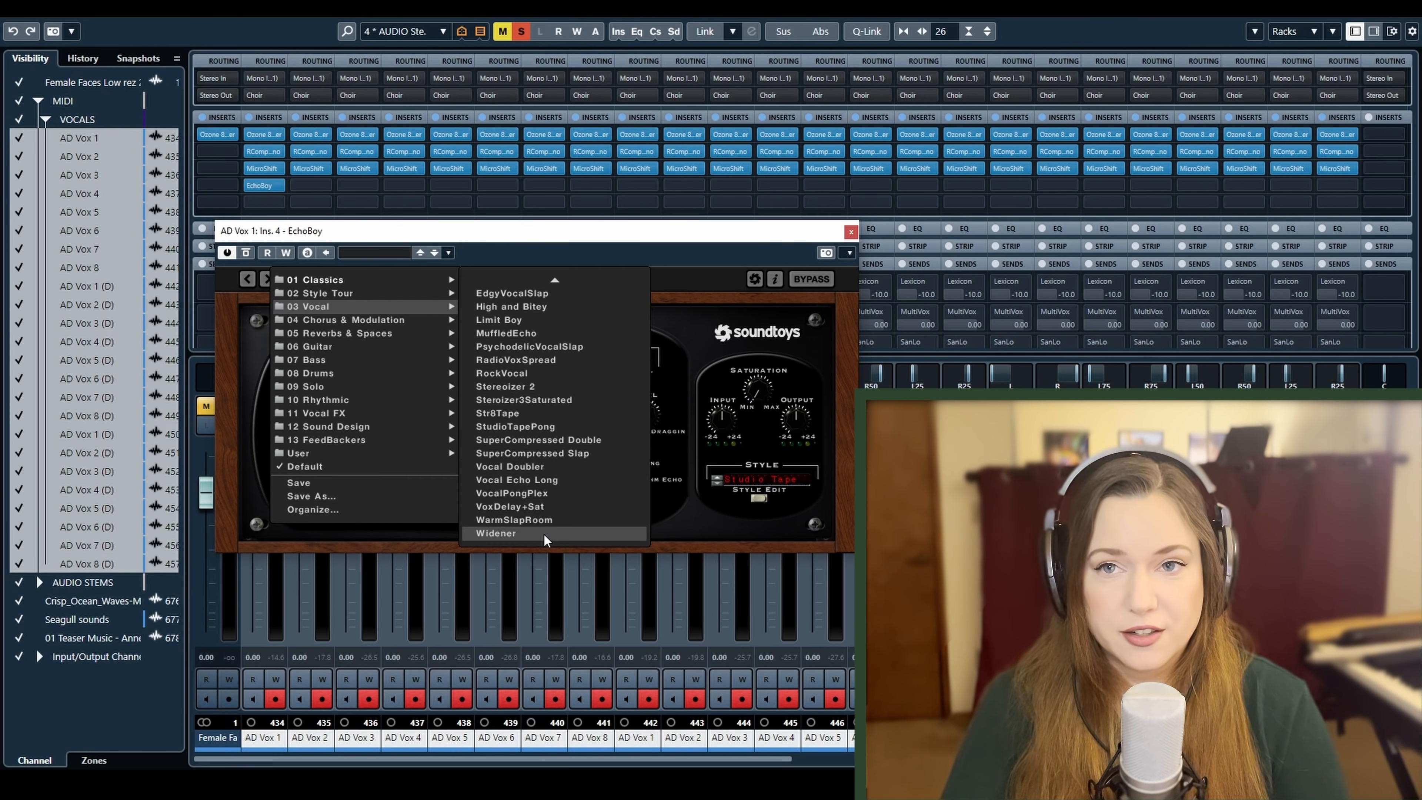
click(711, 520)
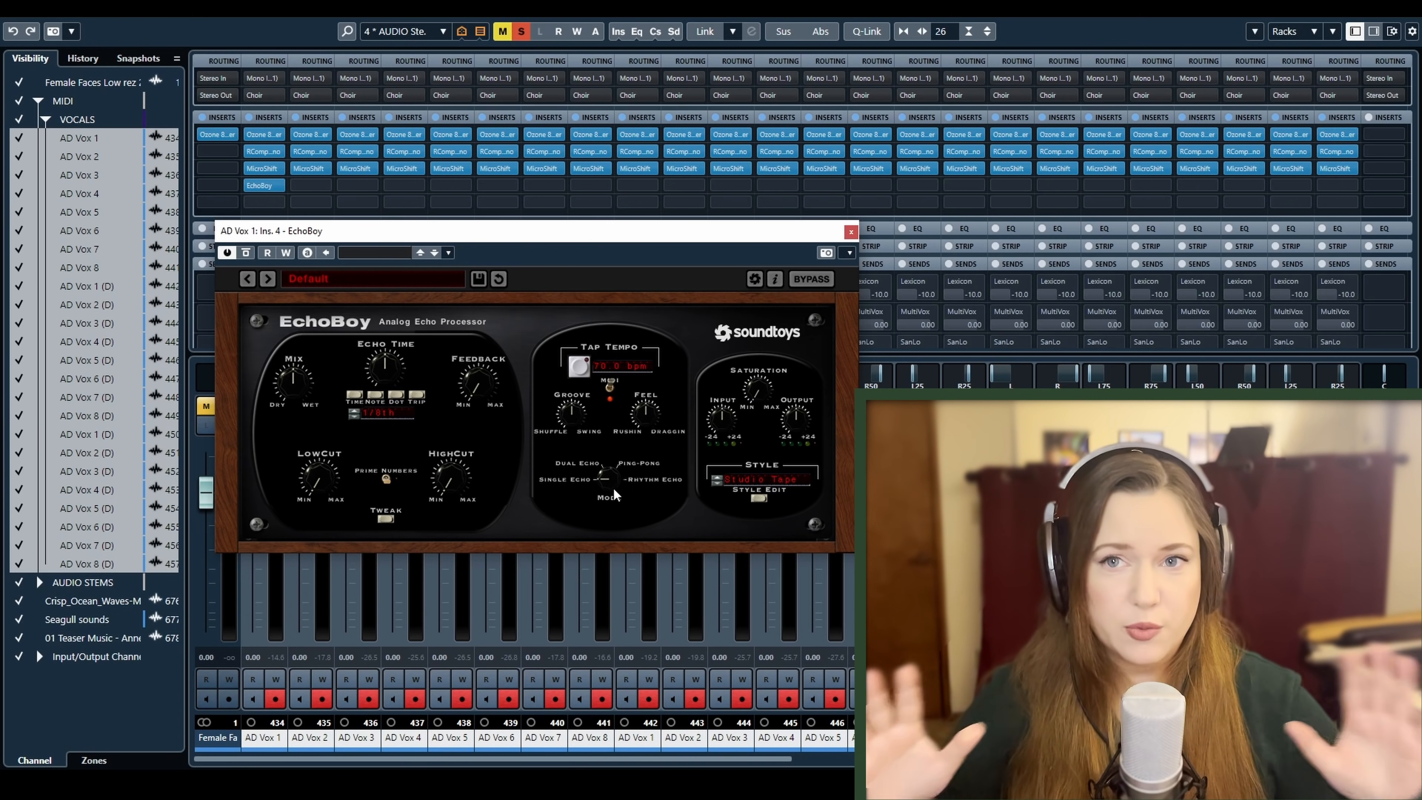
click(850, 232)
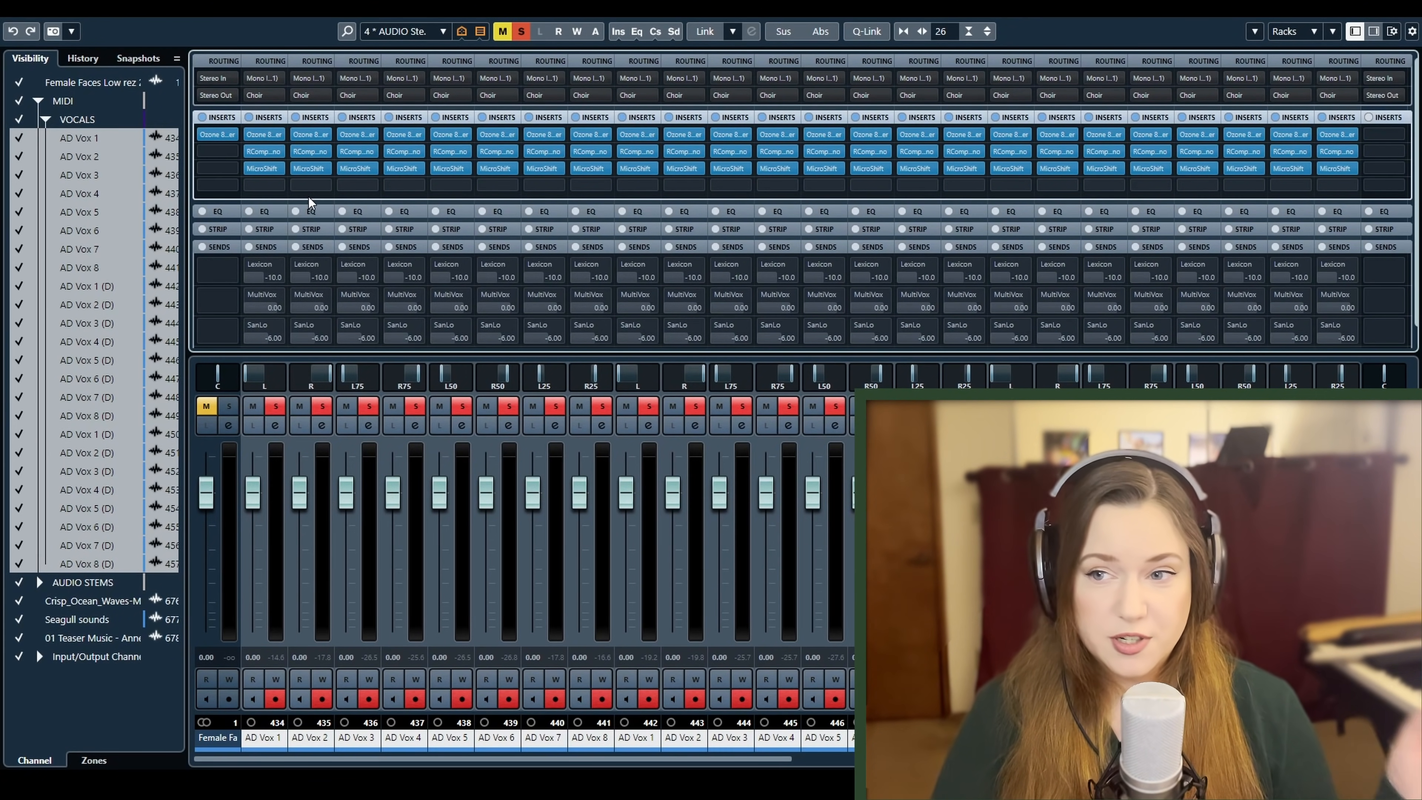
click(277, 186)
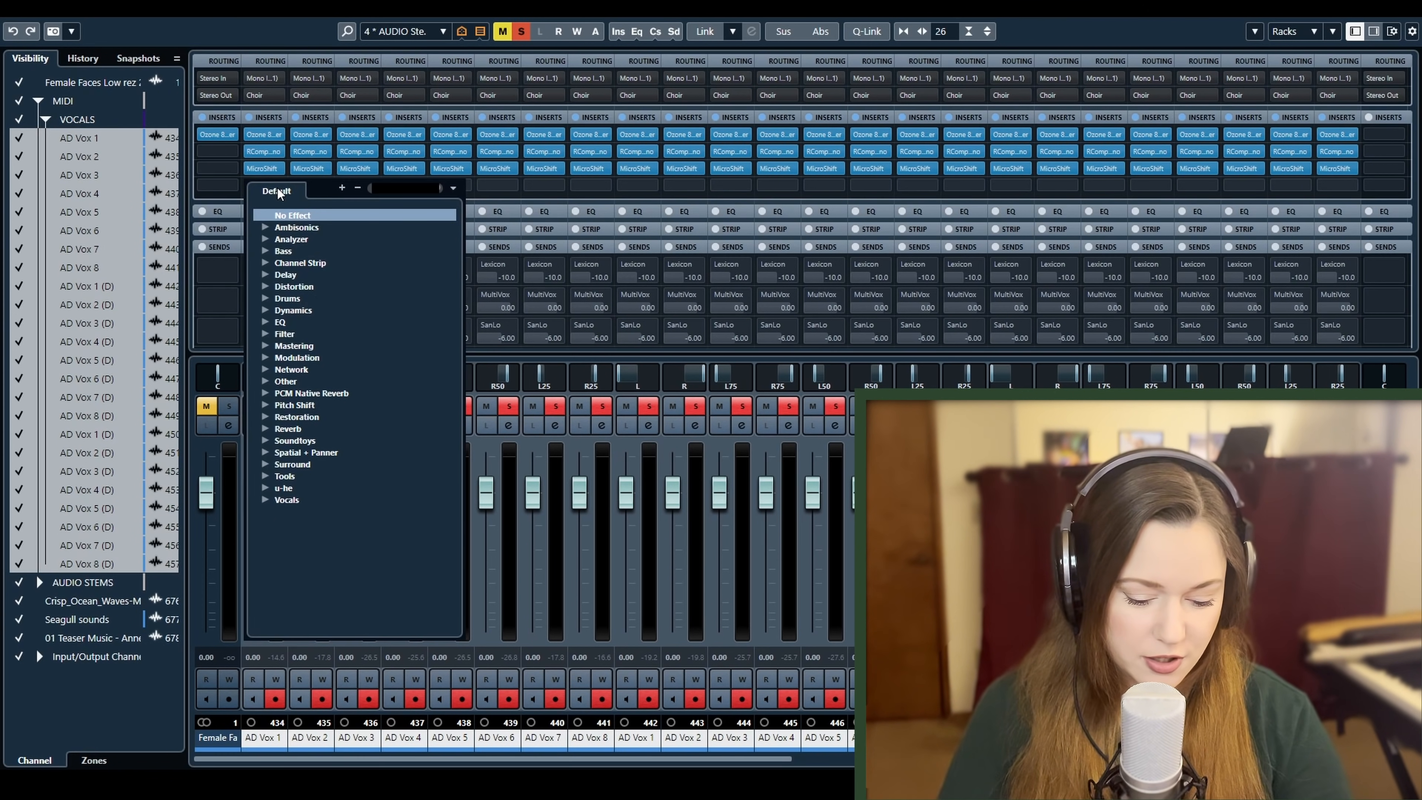
text(octav)
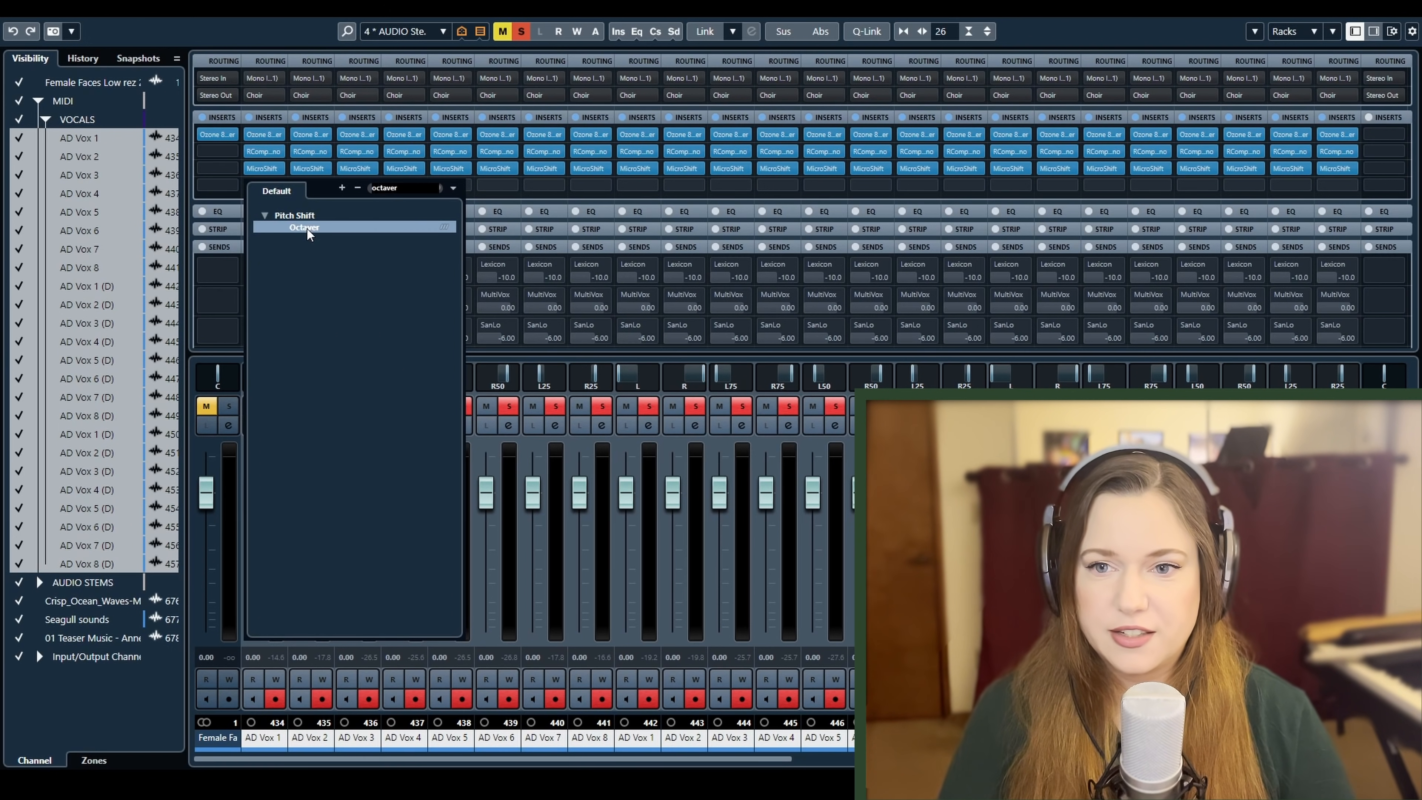
text(er)
double_click(307, 228)
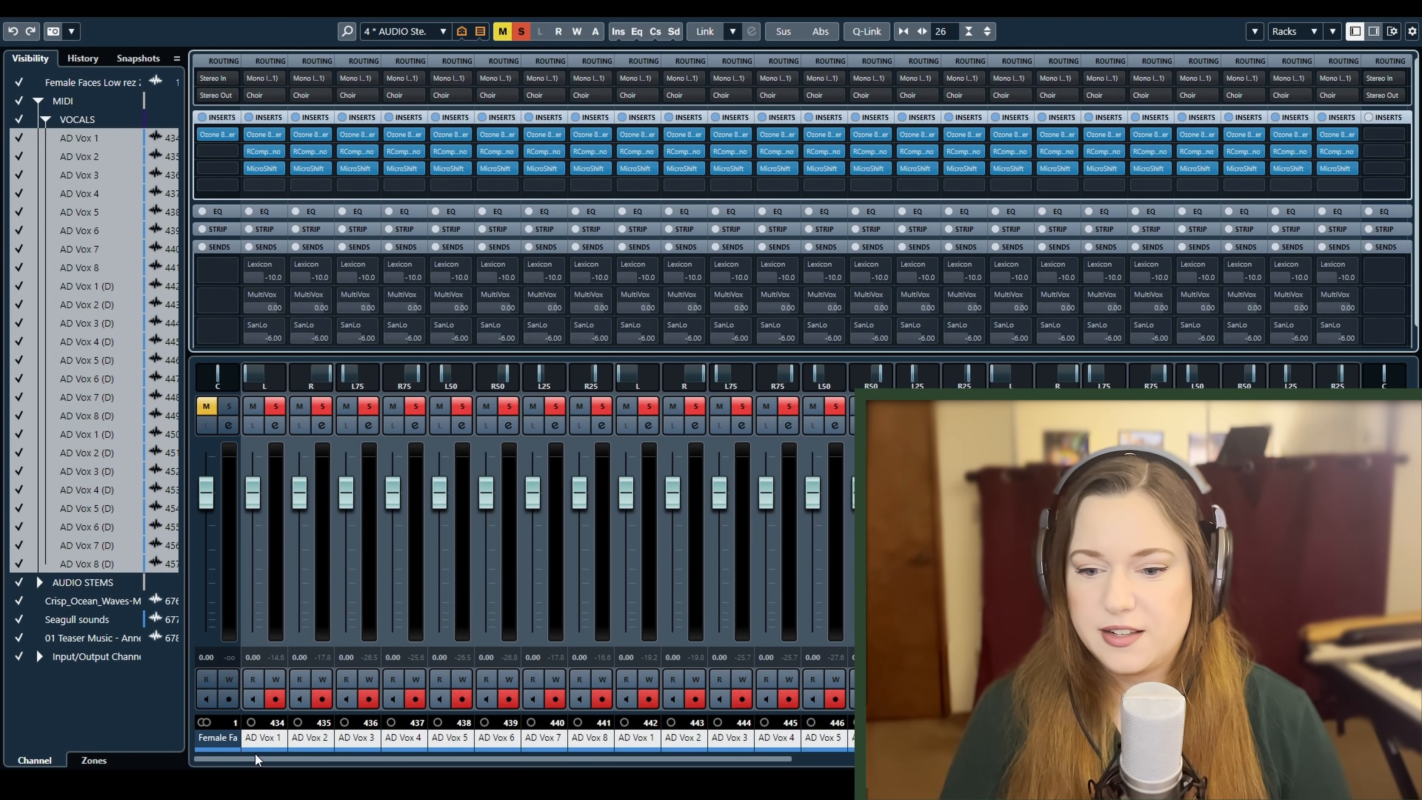
Select the first set of AD Vox 1 to 8, link them with Q-Link and insert Octaver in their fourth insert slot
click(261, 745)
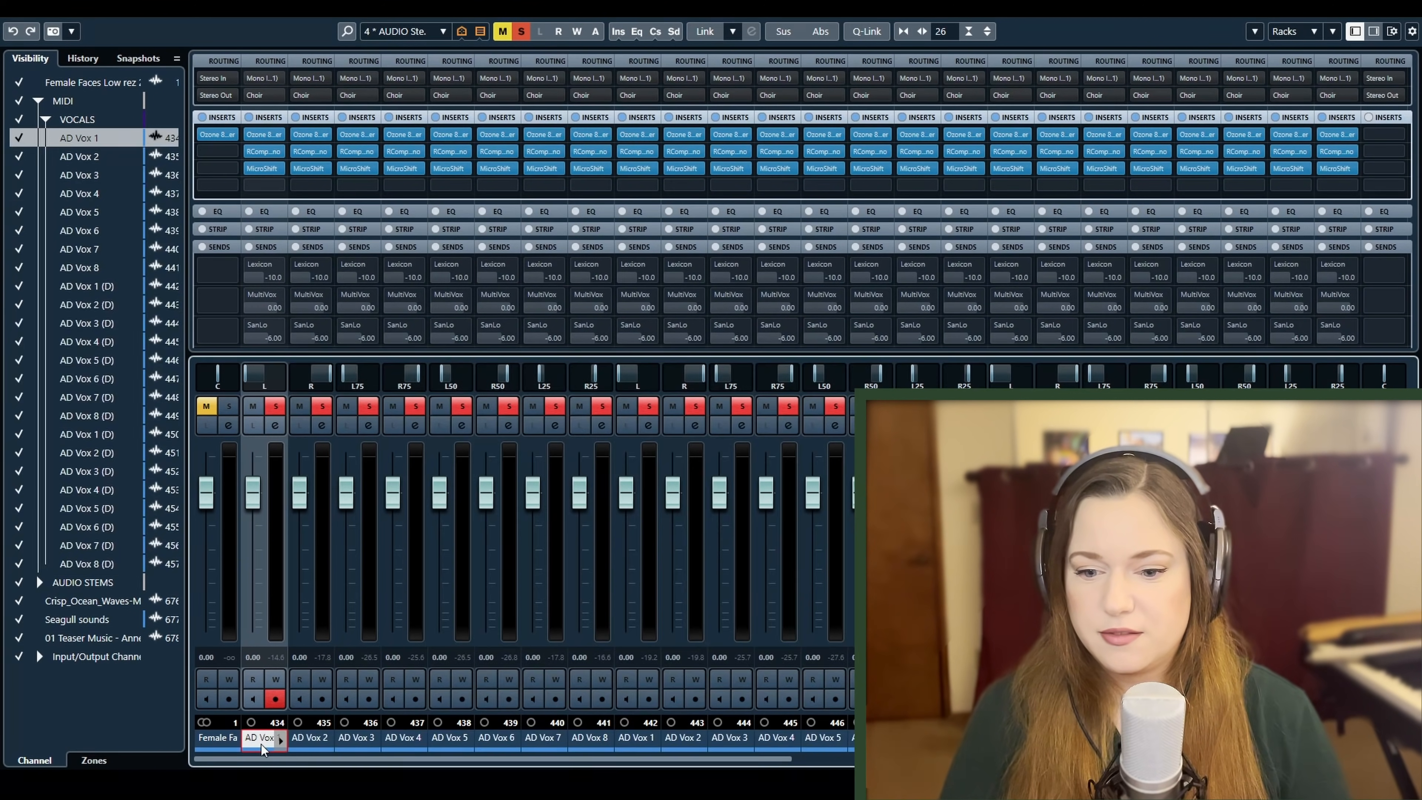
shift+click(586, 742)
click(866, 32)
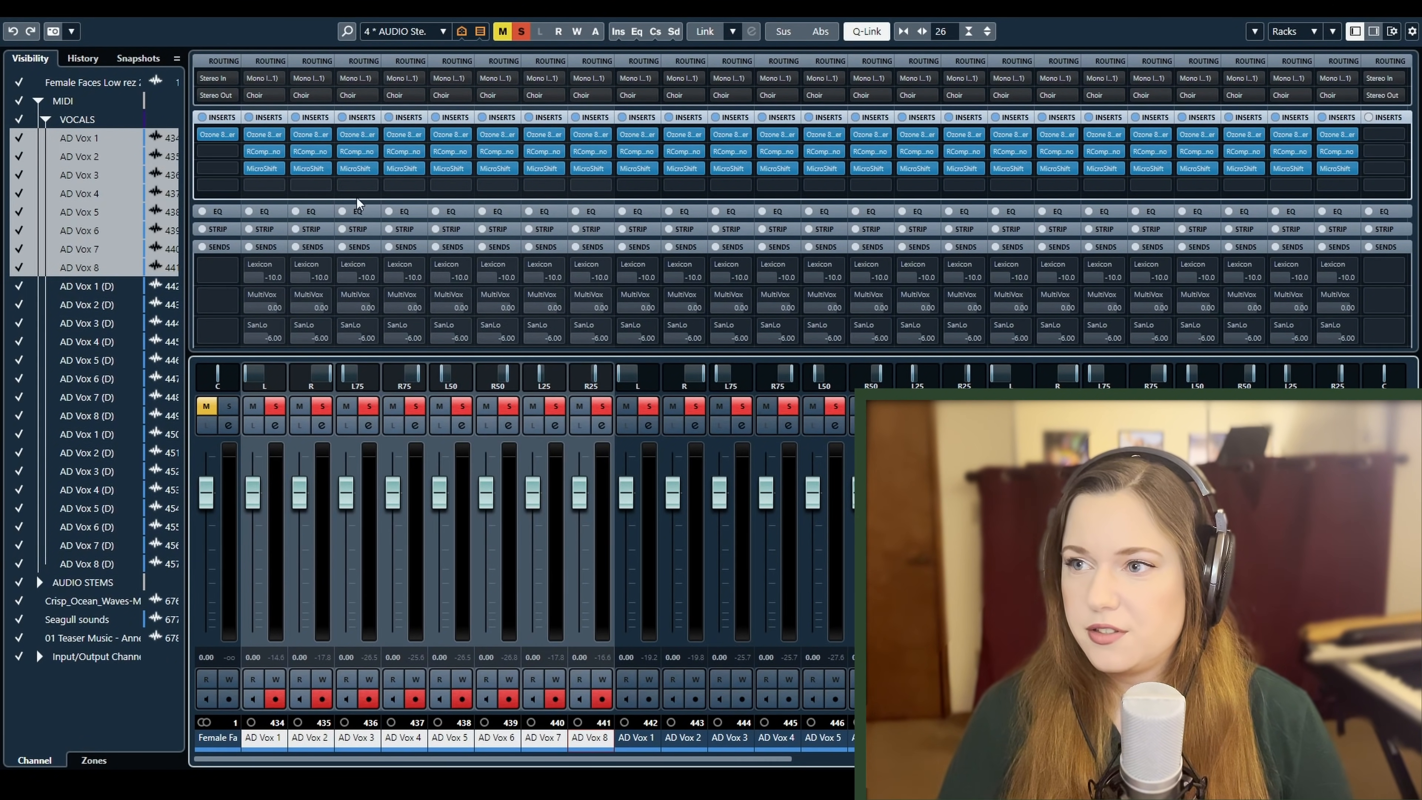
click(277, 183)
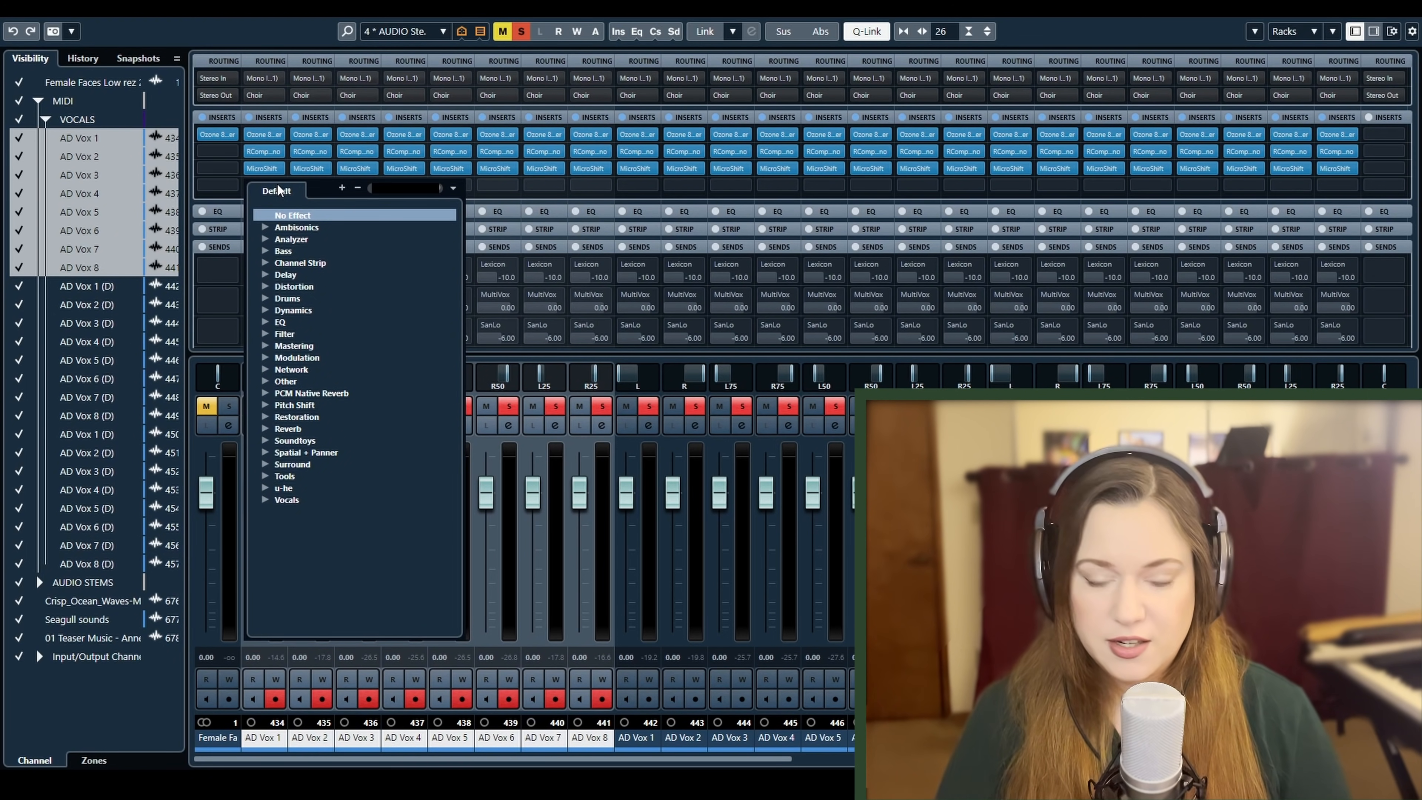
text(octav)
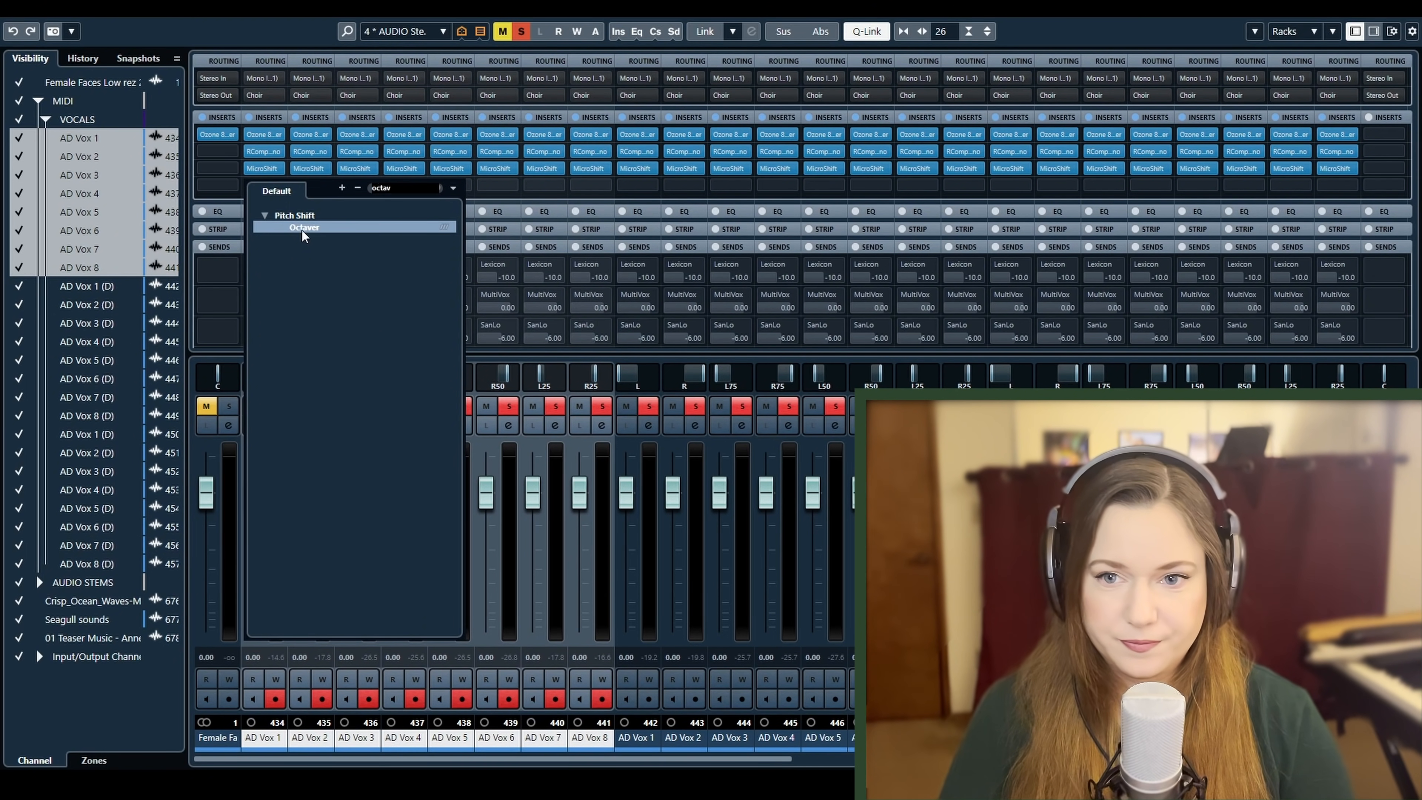
click(302, 228)
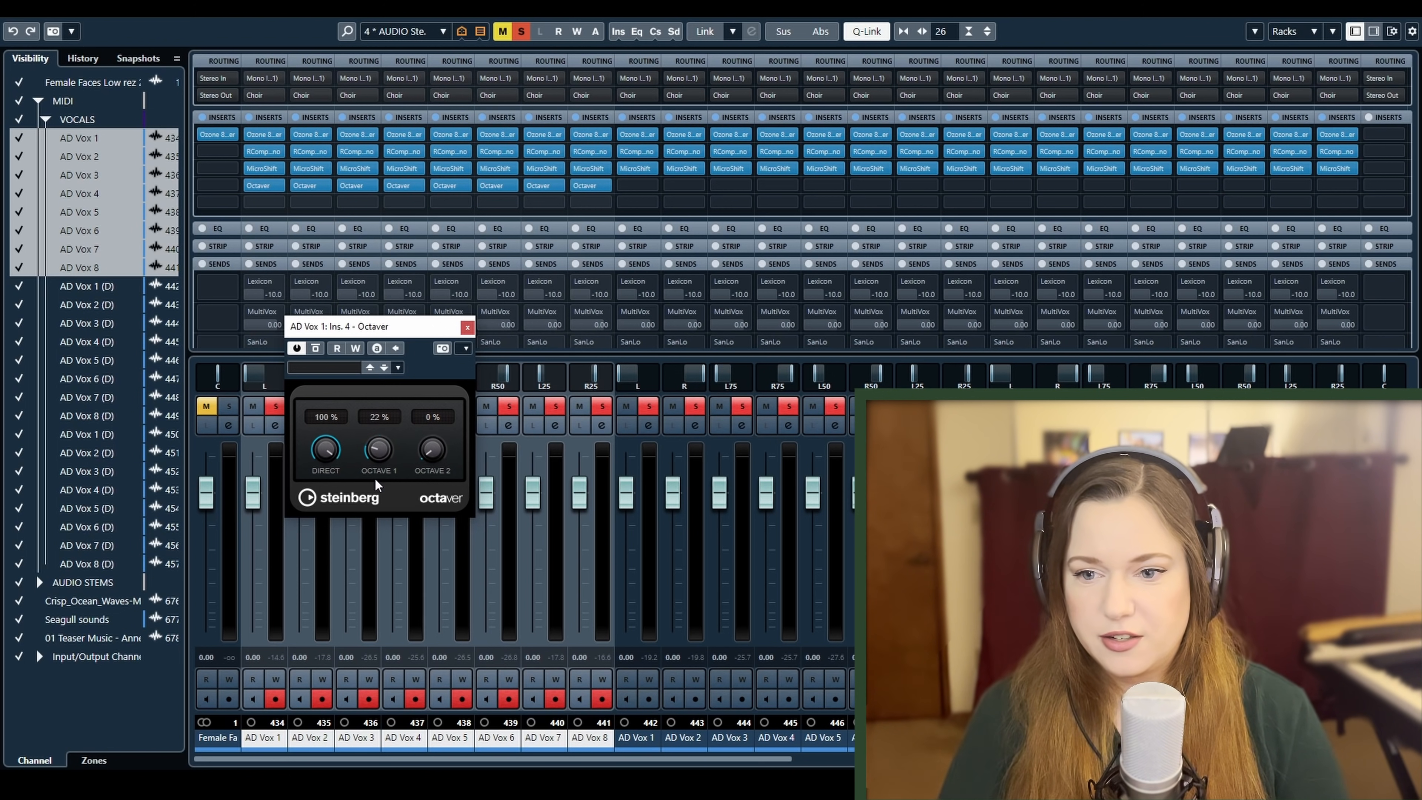
Try Octaver with Octave 1 at 10 %, play the vocals and adjust the Octave 1 amount while listening
drag(375, 485, 377, 501)
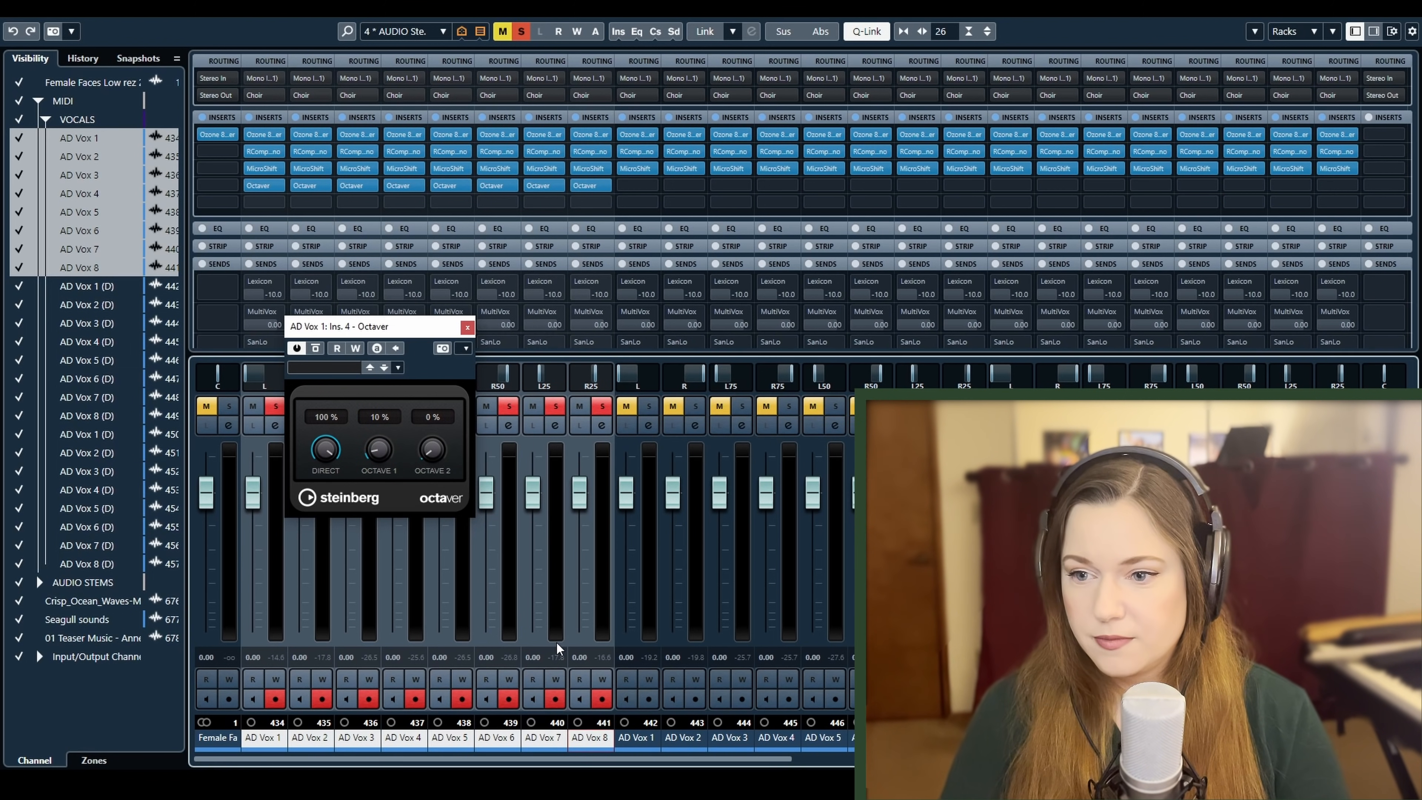
key(space)
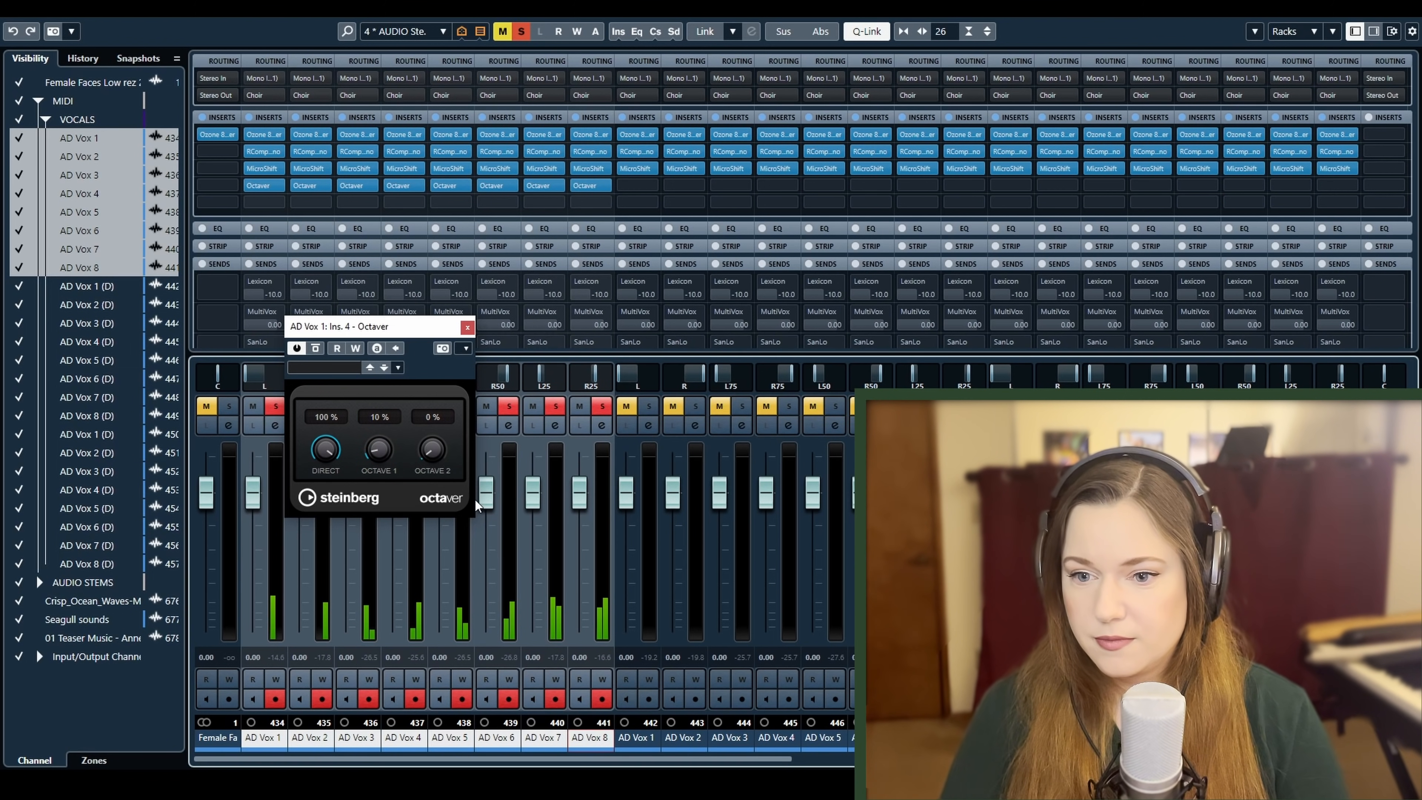
mouse_move(379, 454)
mouse_down()
mouse_move(385, 415)
mouse_move(385, 453)
mouse_up()
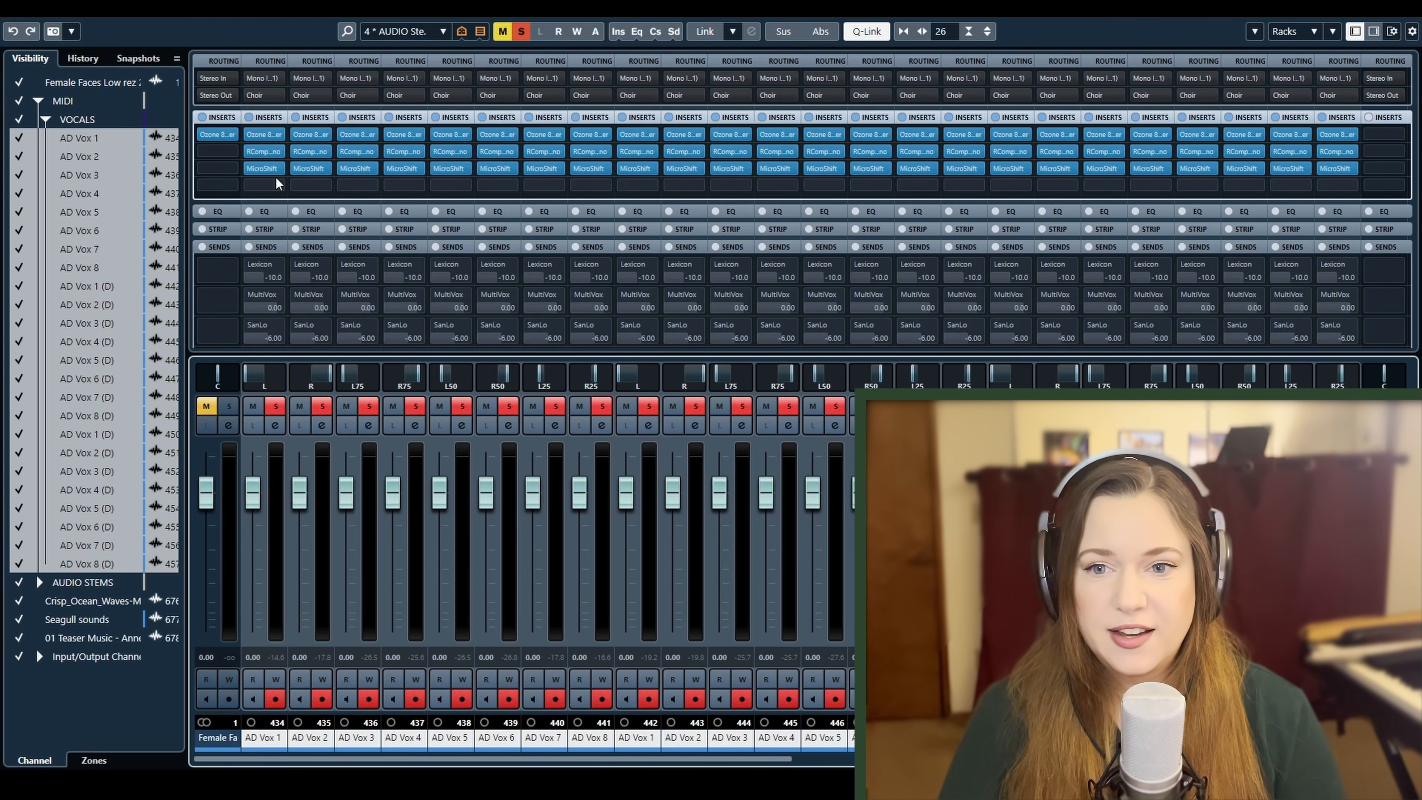
Activate the Lexicon, MultiVox and SanLo sends on all linked AD Vox channels
click(253, 274)
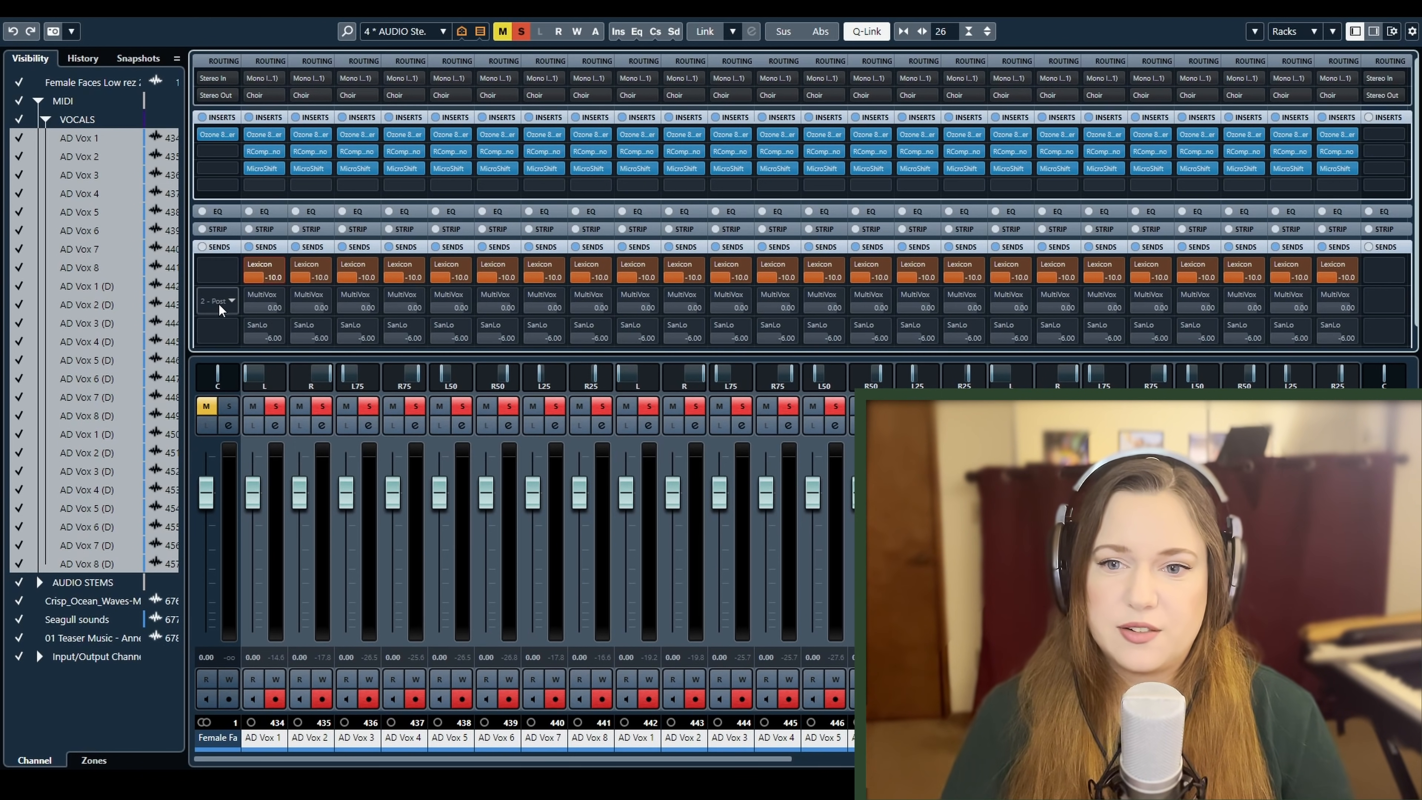
click(251, 296)
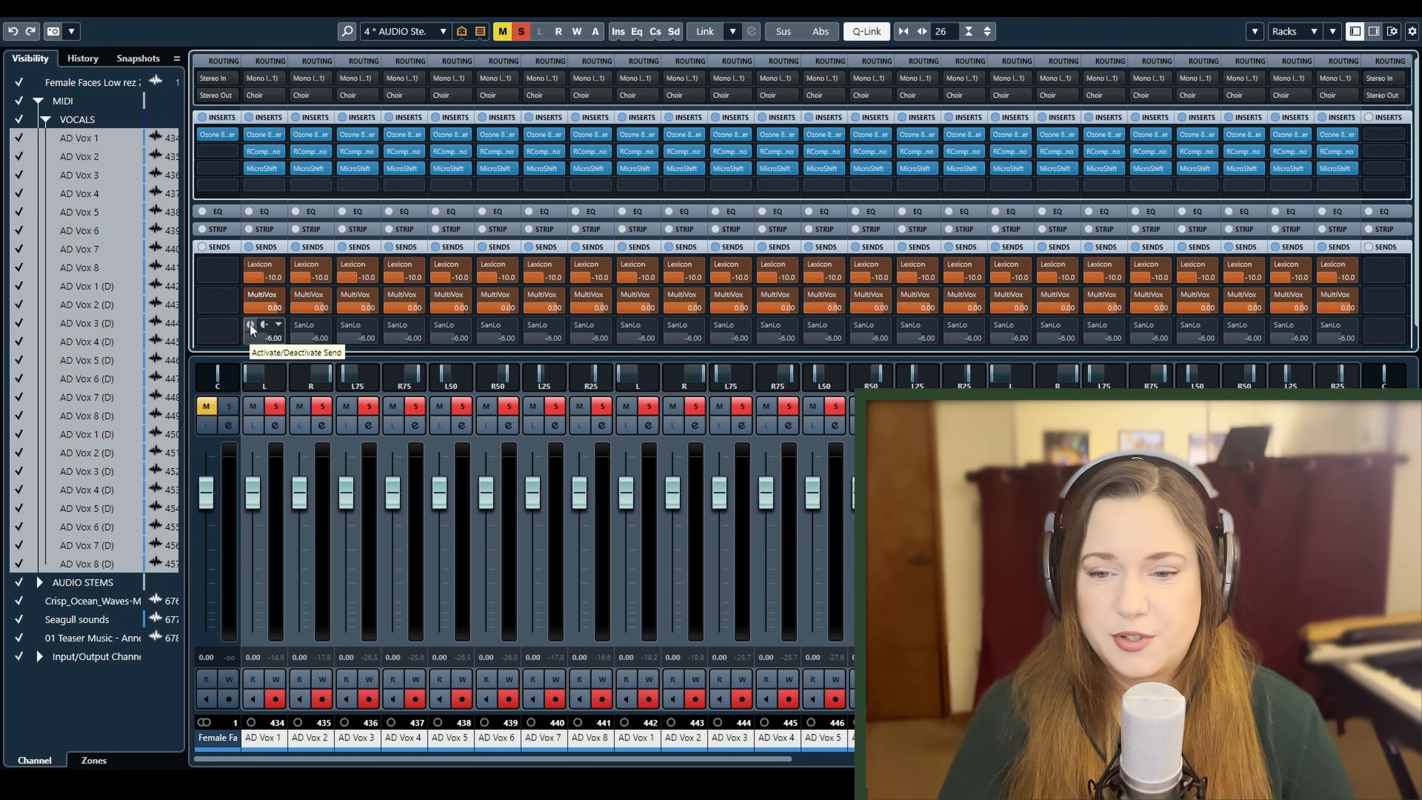
click(250, 324)
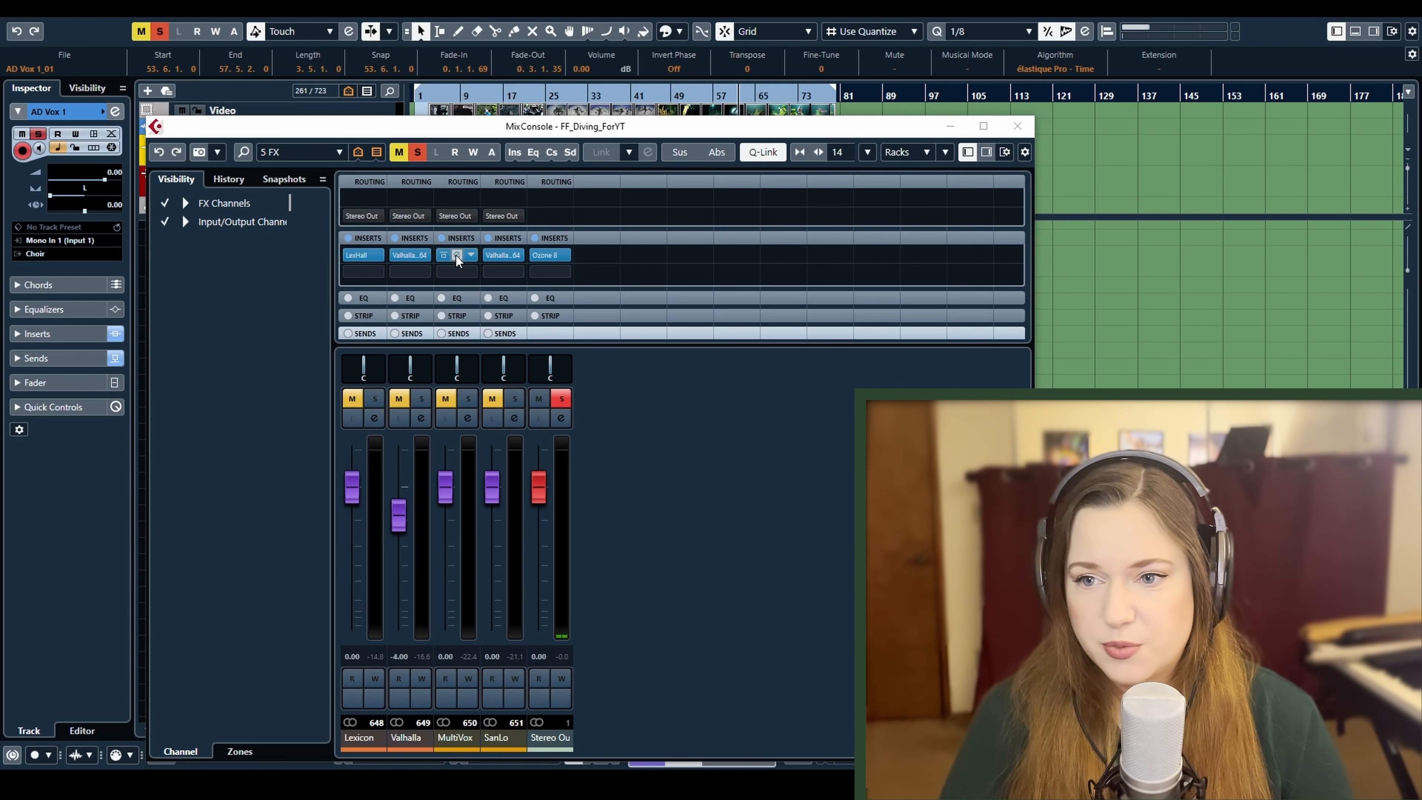
Examine LexVintagePlate on the MultiVox FX channel and its Vocal Plates preset list, keeping Multi Vox, and close the plug-in
drag(0, 303, 226, 197)
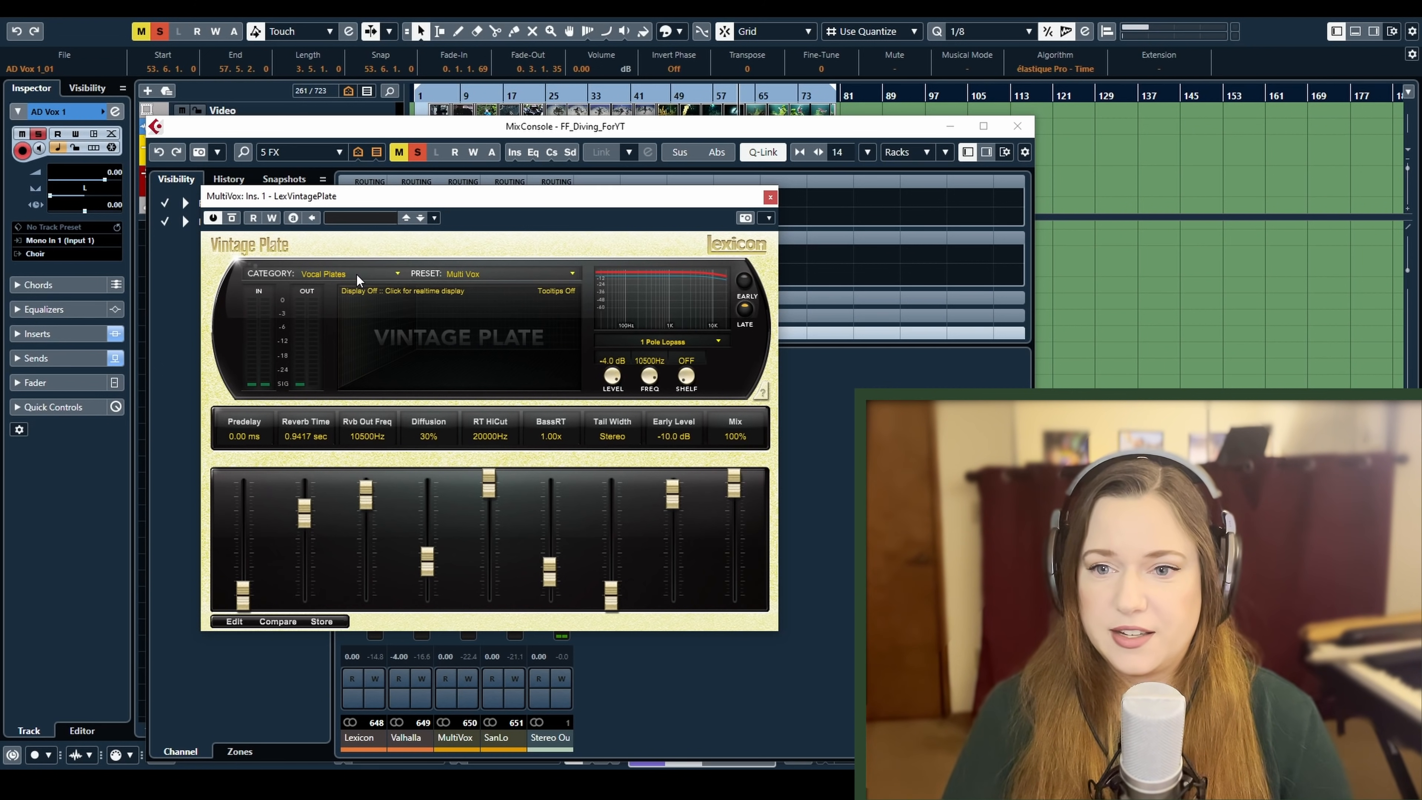
click(479, 278)
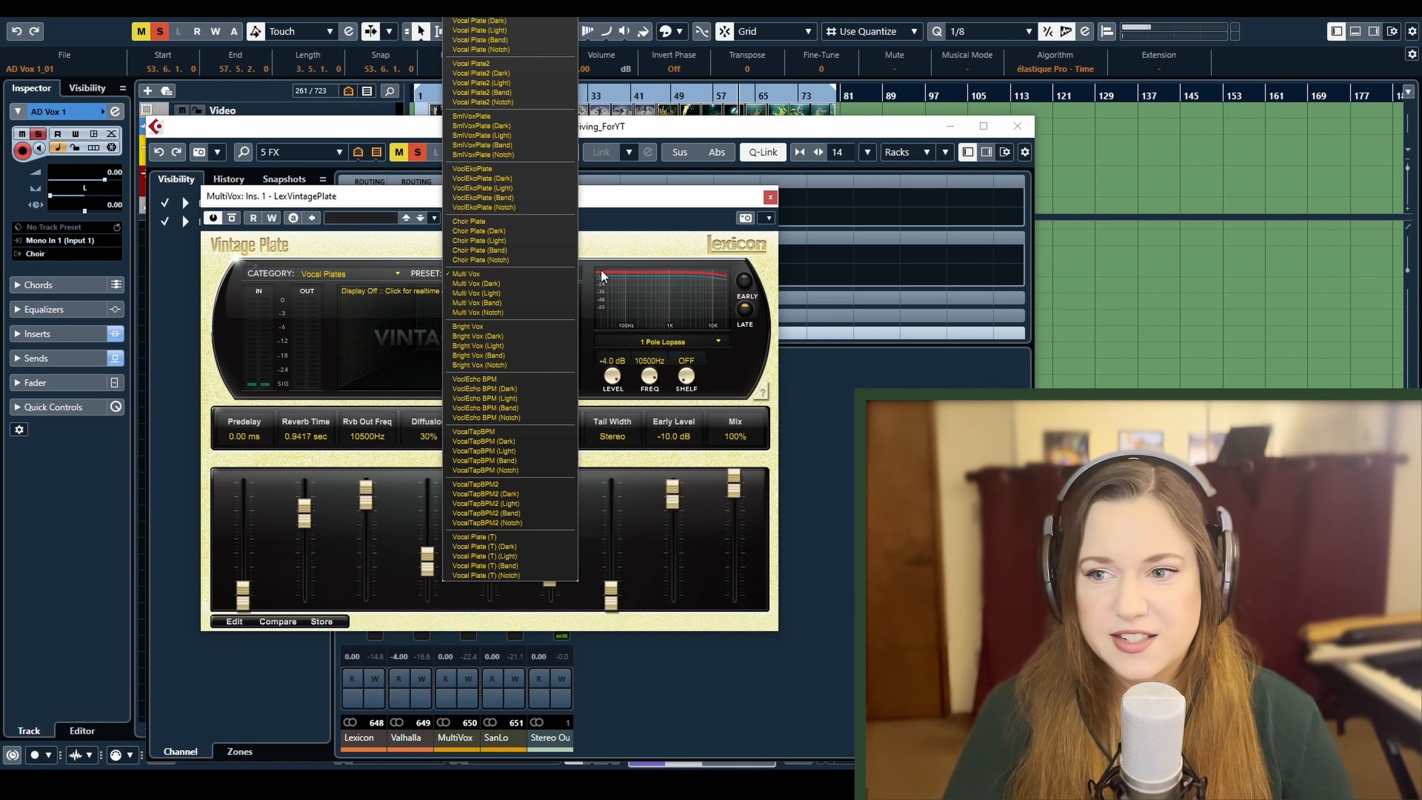
click(656, 209)
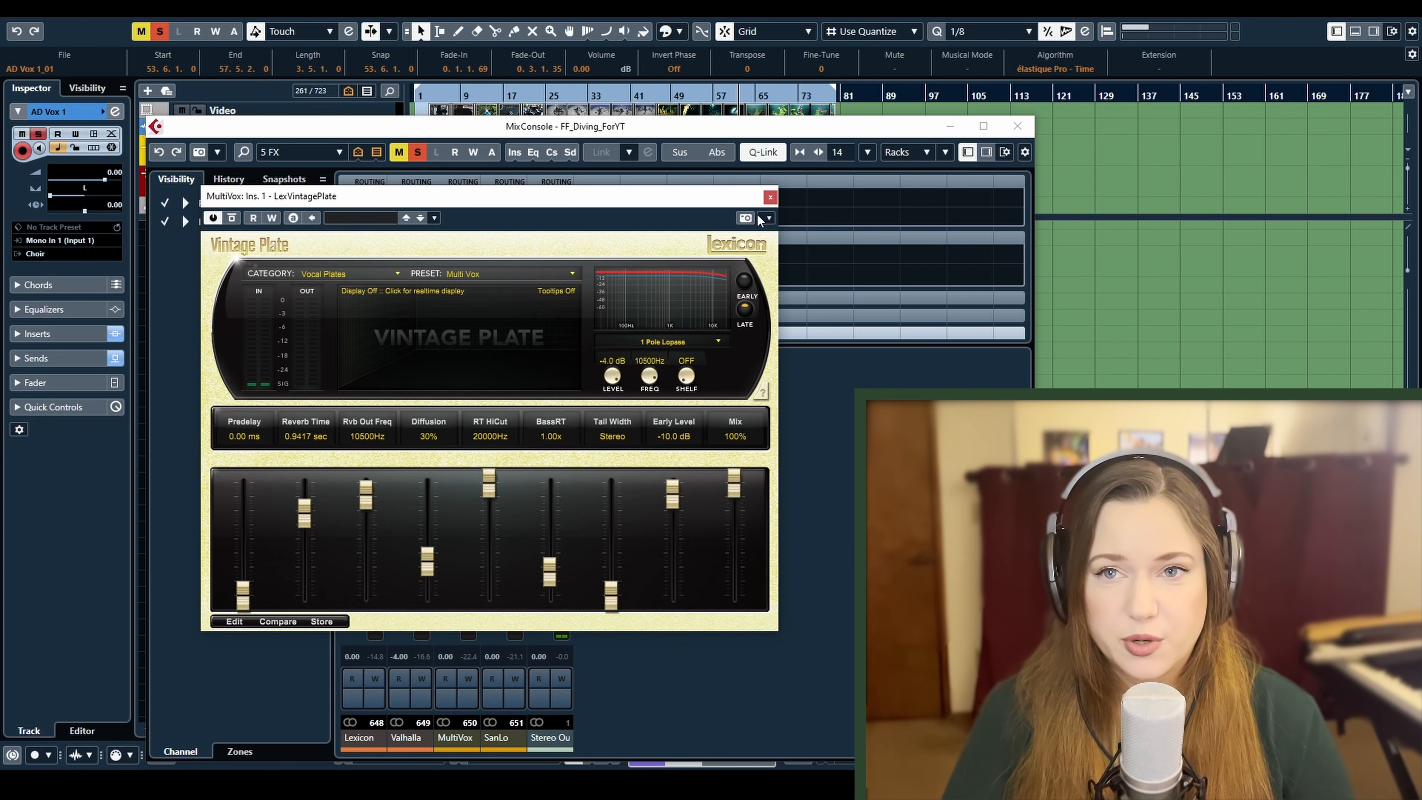
click(770, 197)
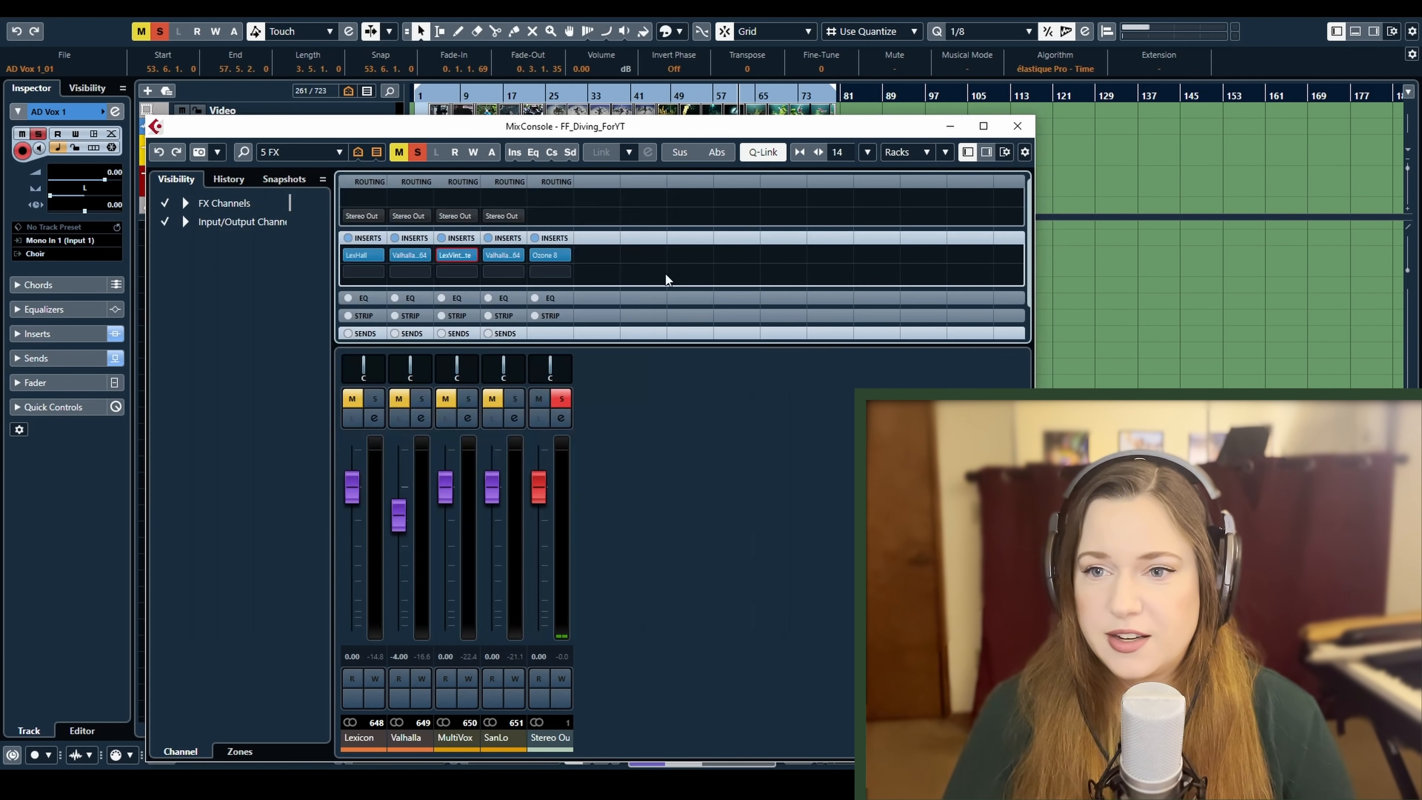
Open ValhallaRoom on the SanLo FX channel and look through its Cathedrals presets, keeping ChurchOfSanLorenzo
click(502, 255)
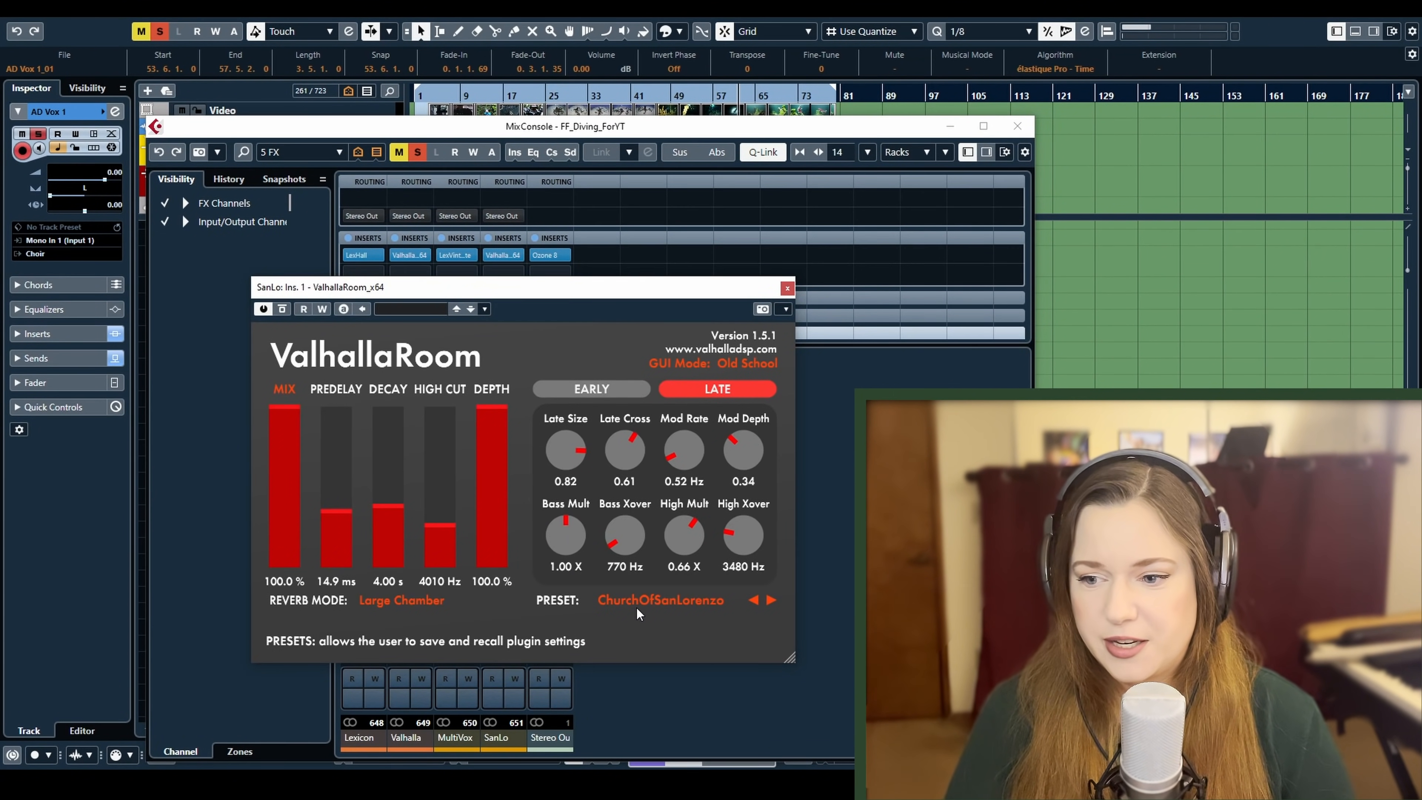
click(646, 603)
mouse_move(663, 403)
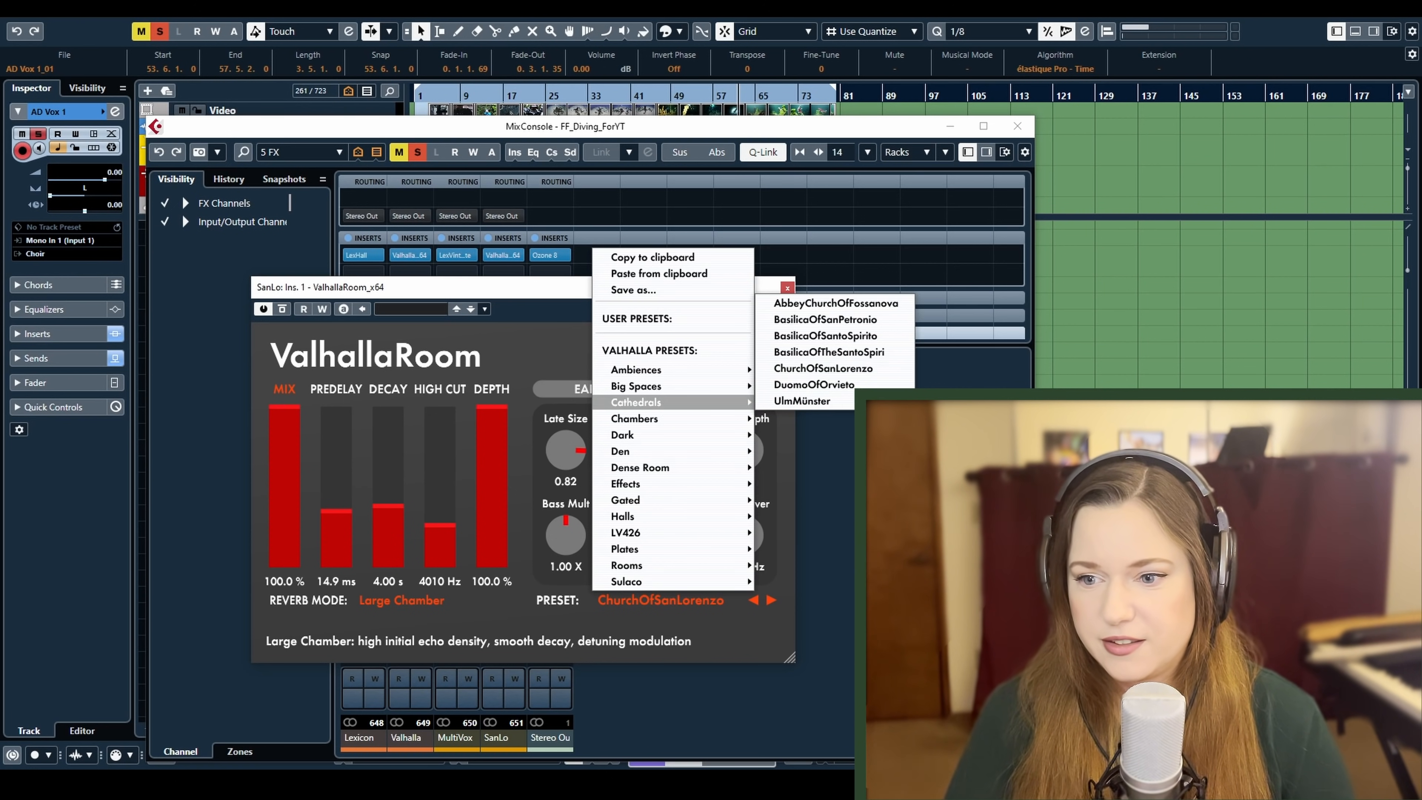
click(695, 645)
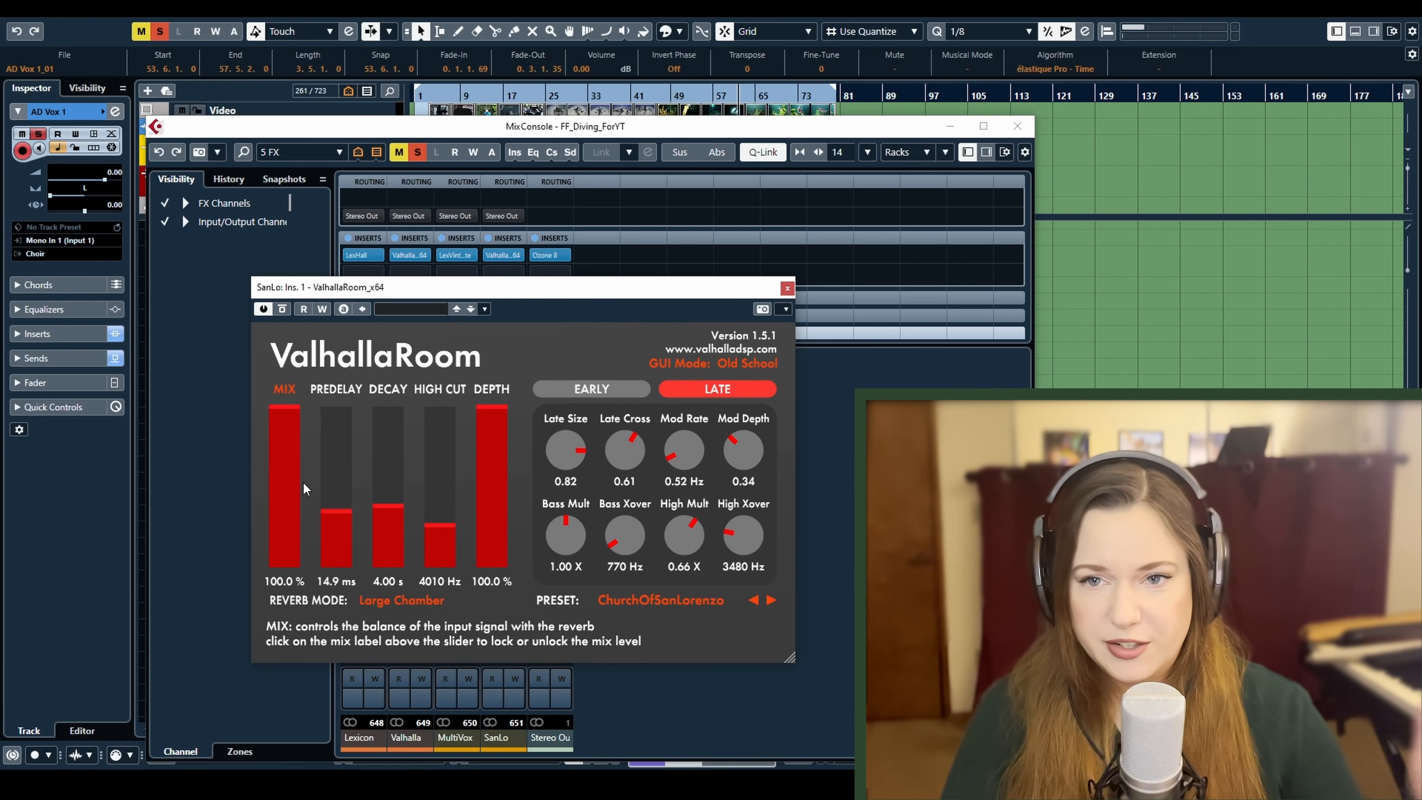
Close ValhallaRoom, switch the MixConsole to the AUDIO Stems configuration and return to the project window
click(788, 289)
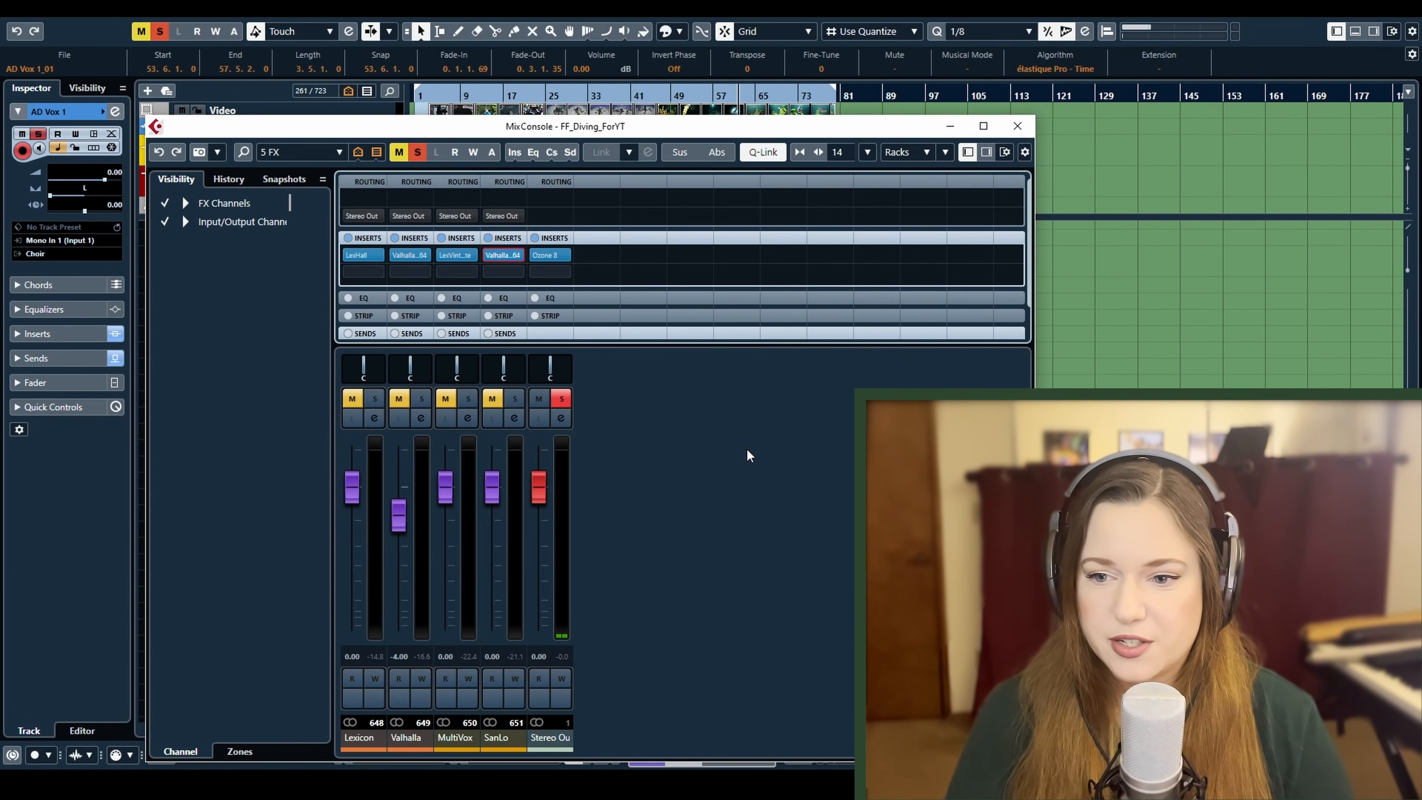
click(314, 153)
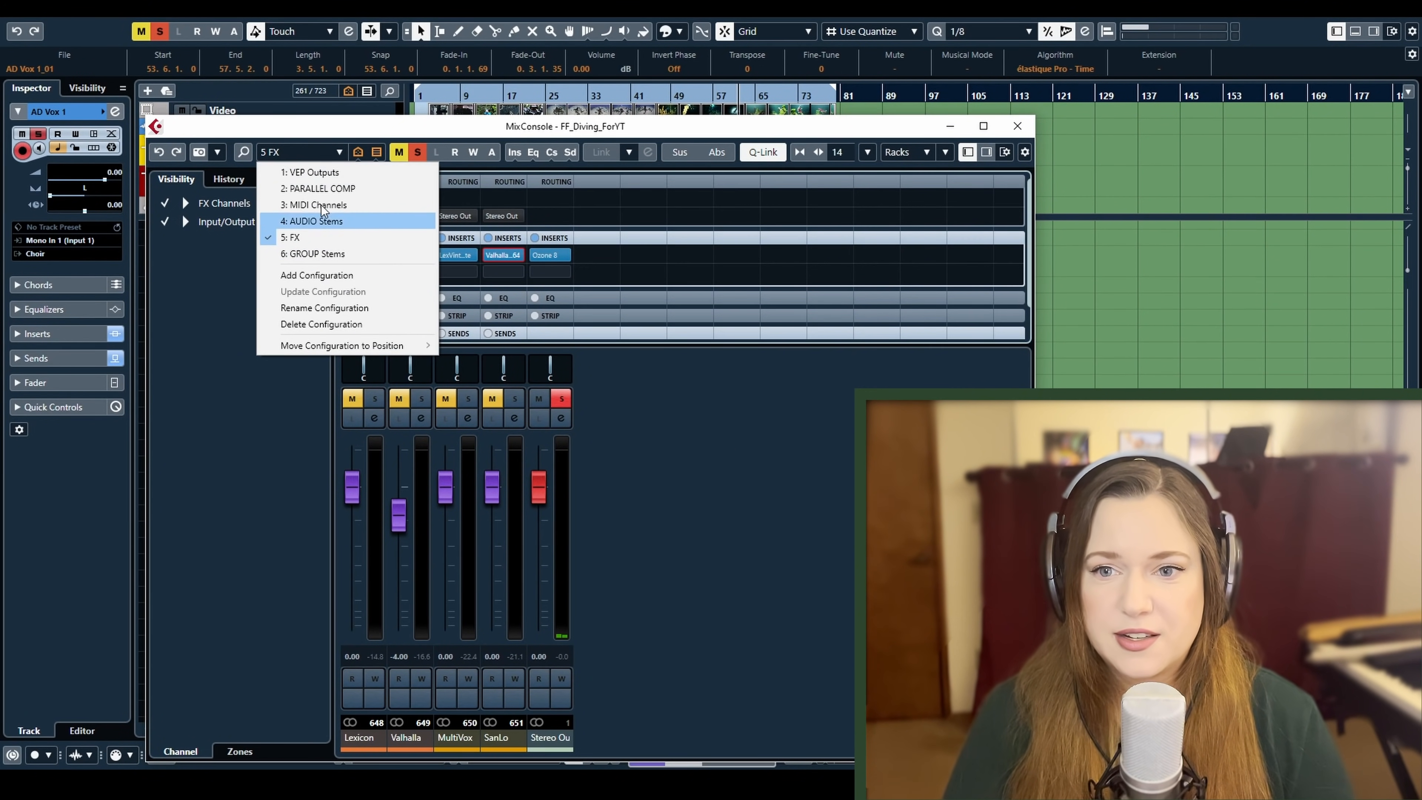
click(314, 221)
key(F3)
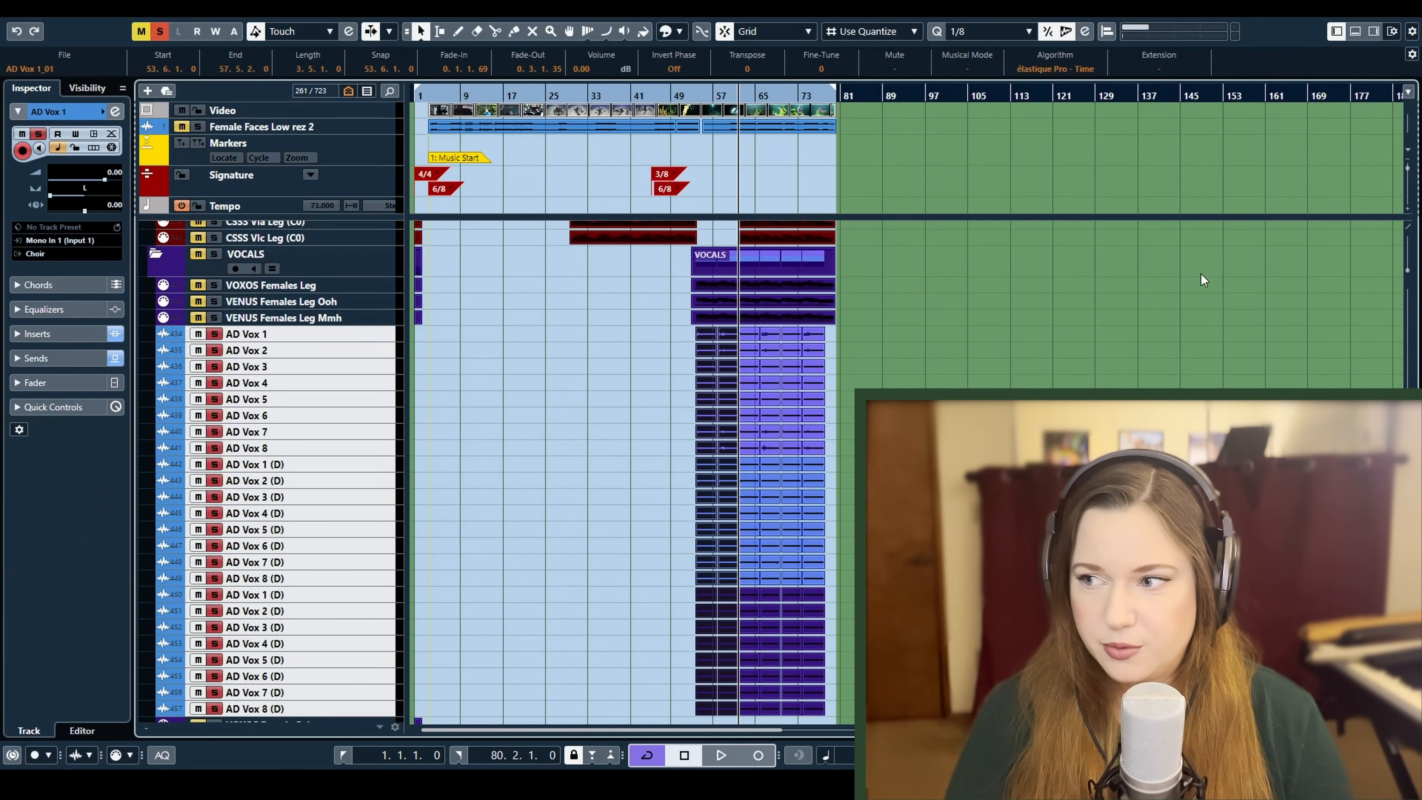
Play the soloed AD Vox tracks from the start of the vocal section and stop after listening
click(696, 95)
key(space)
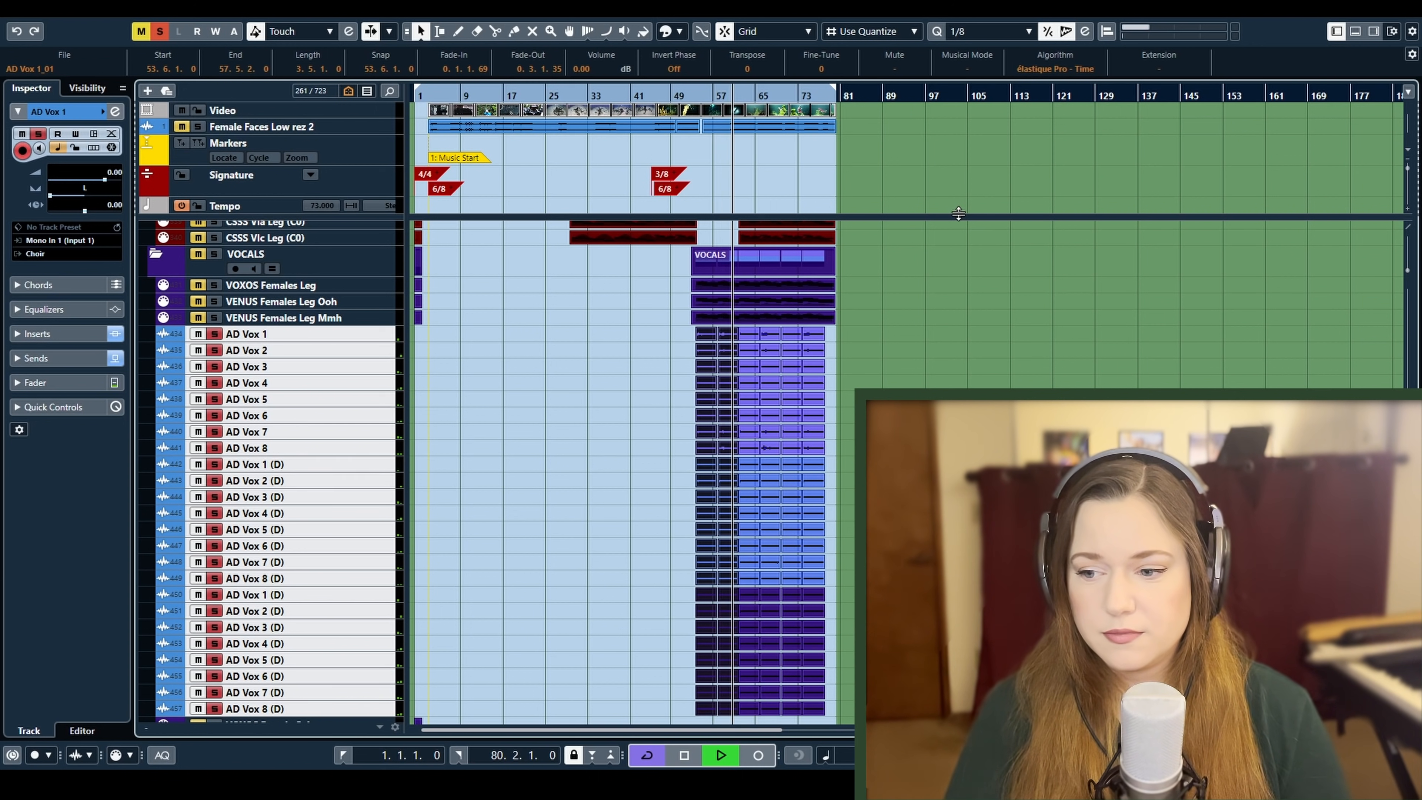
key(space)
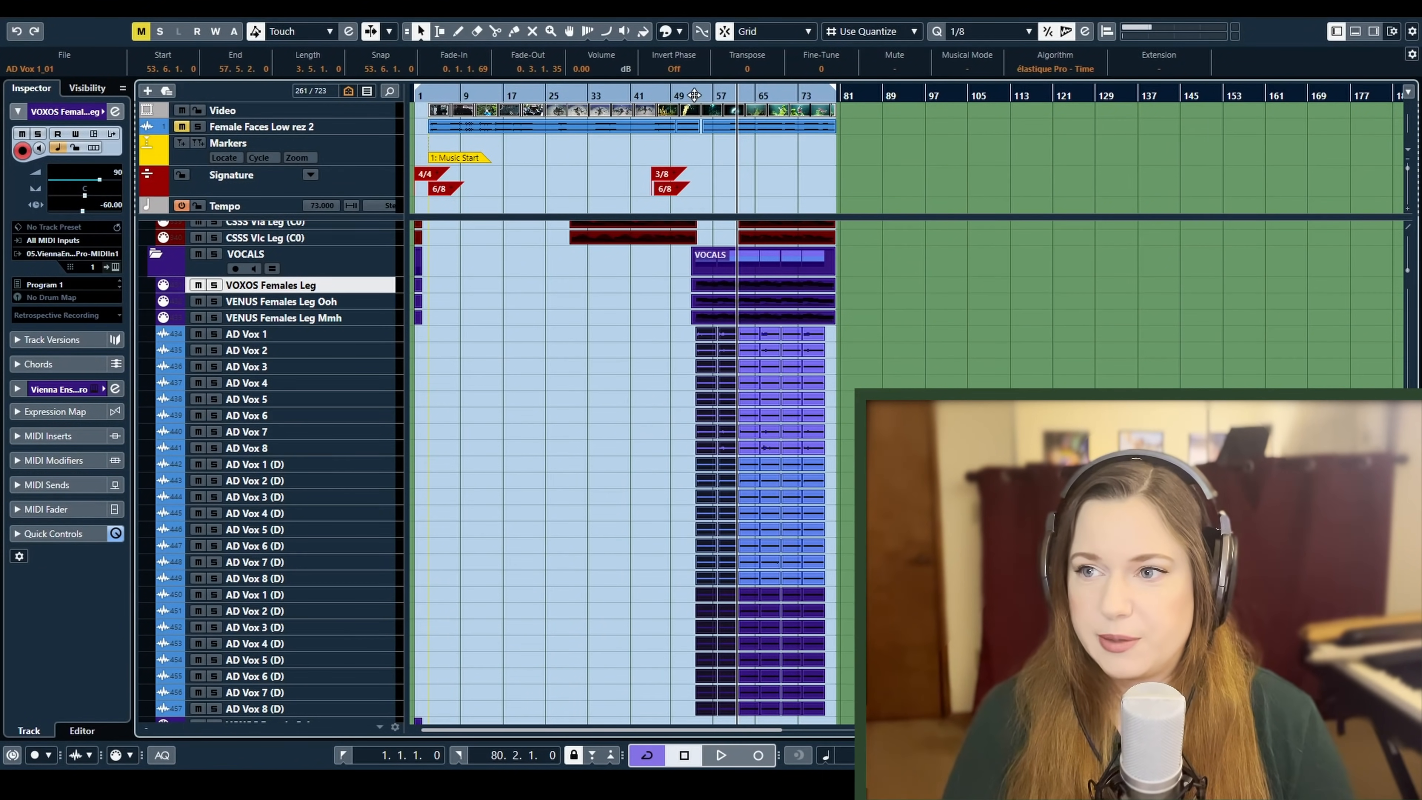
Solo the VOXOS Females Leg track and play it from the start of the vocal section
click(694, 95)
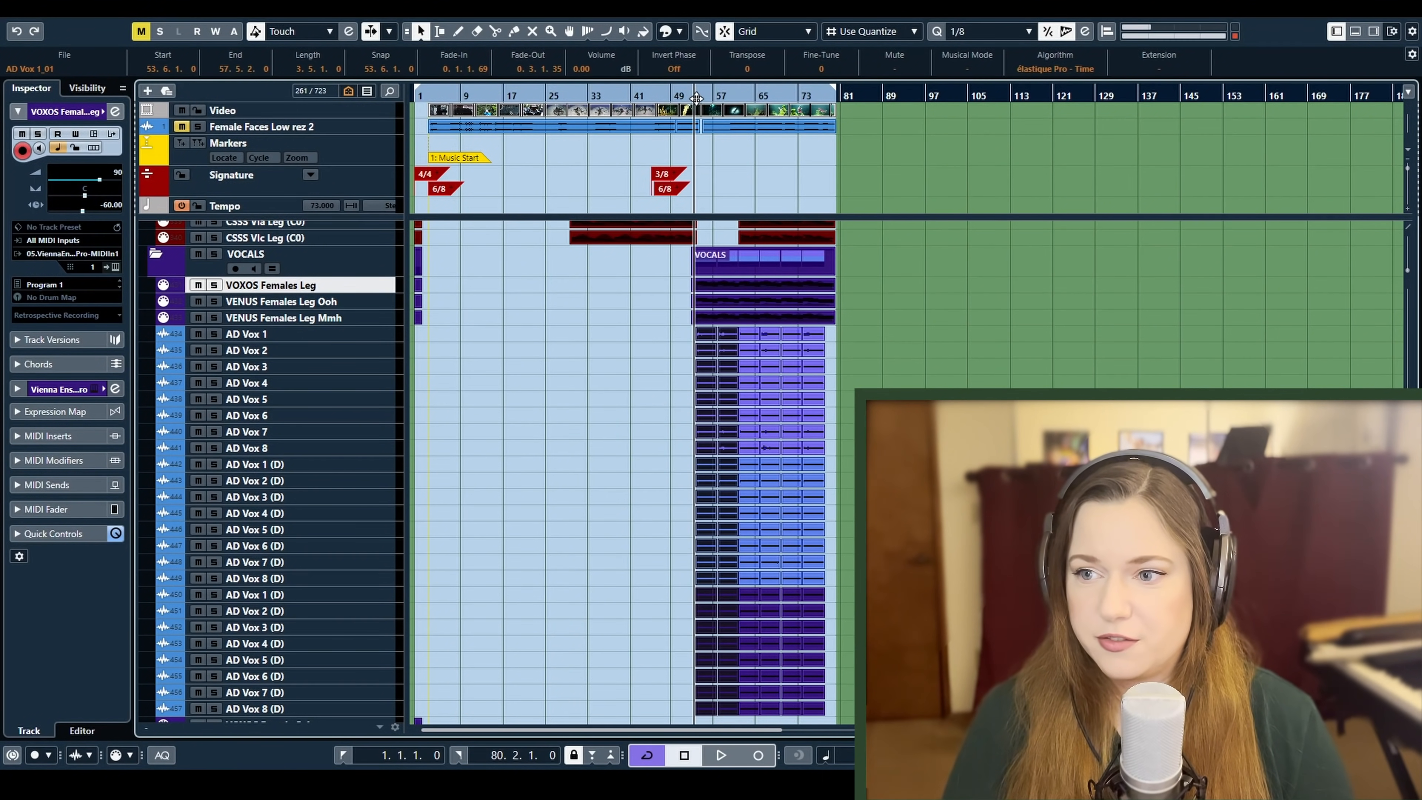
key(s)
key(space)
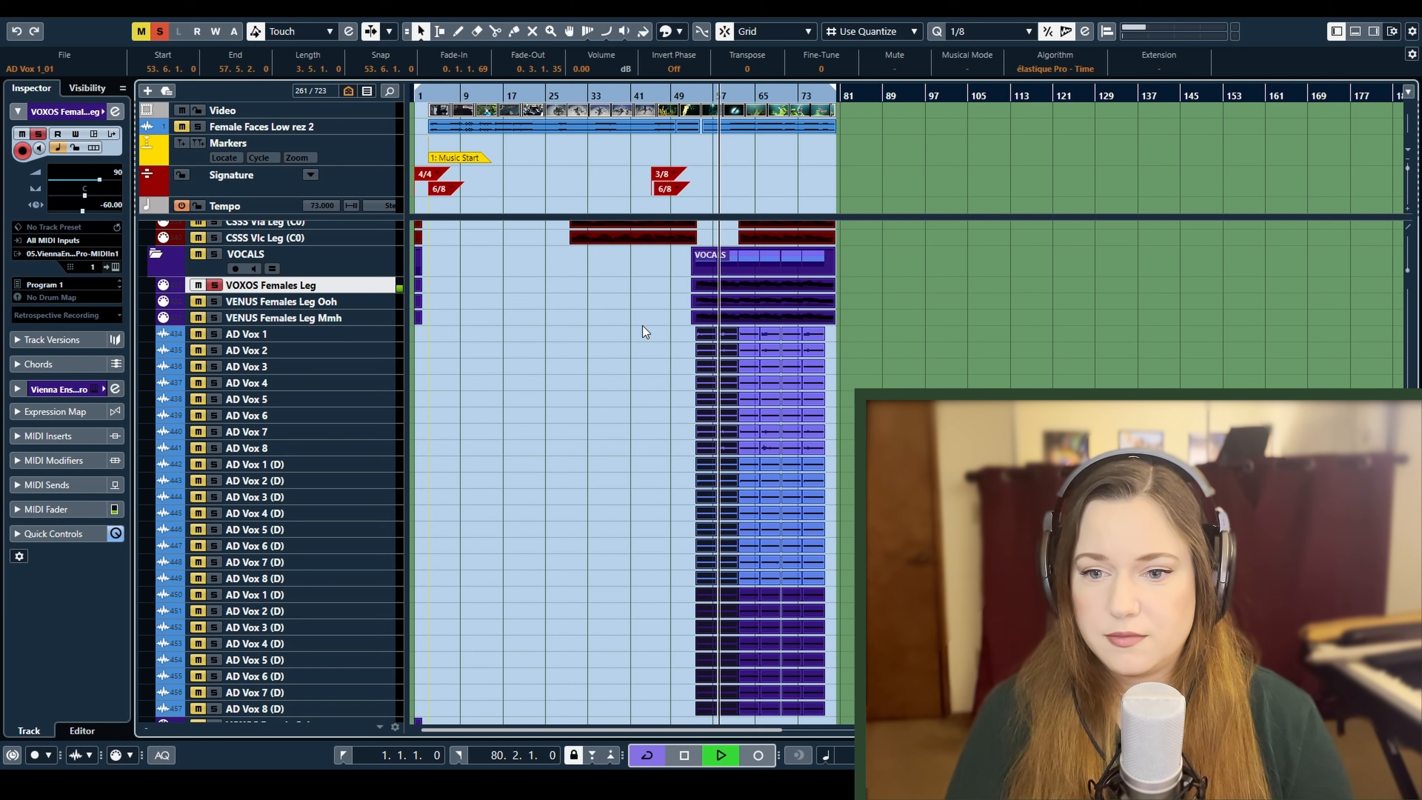
key(space)
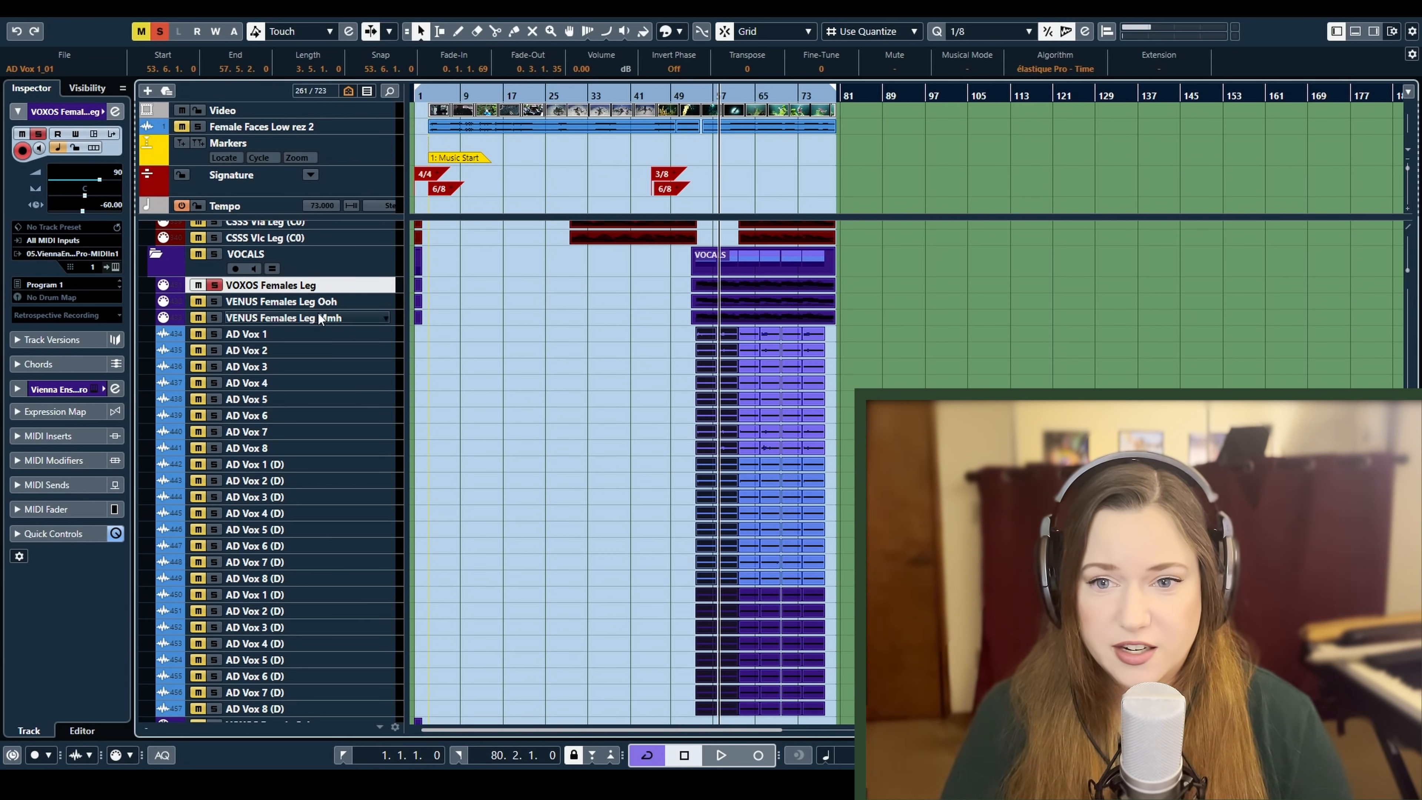
Audition the VENUS Females Leg Ooh track alone from the start of the vocal section
click(302, 302)
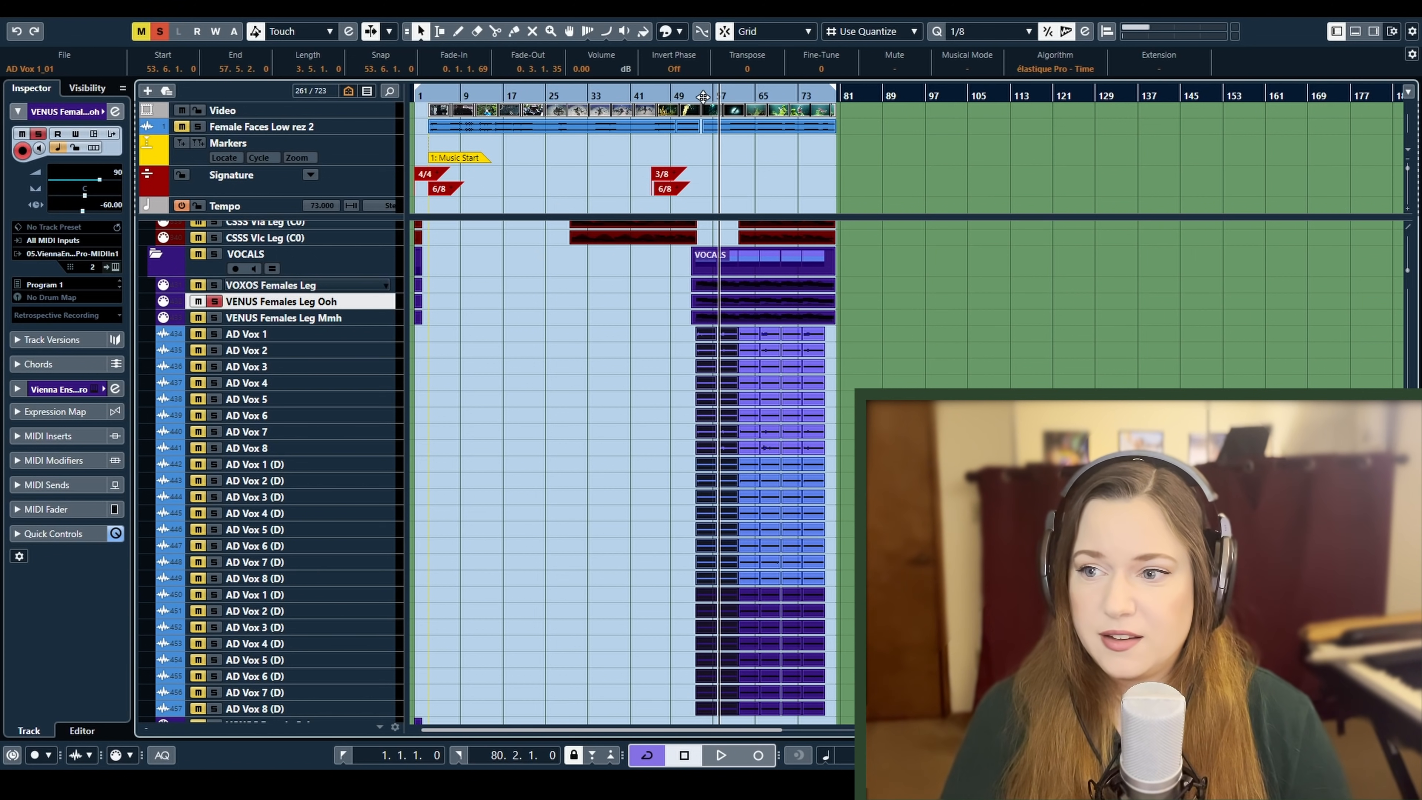
click(278, 318)
click(282, 301)
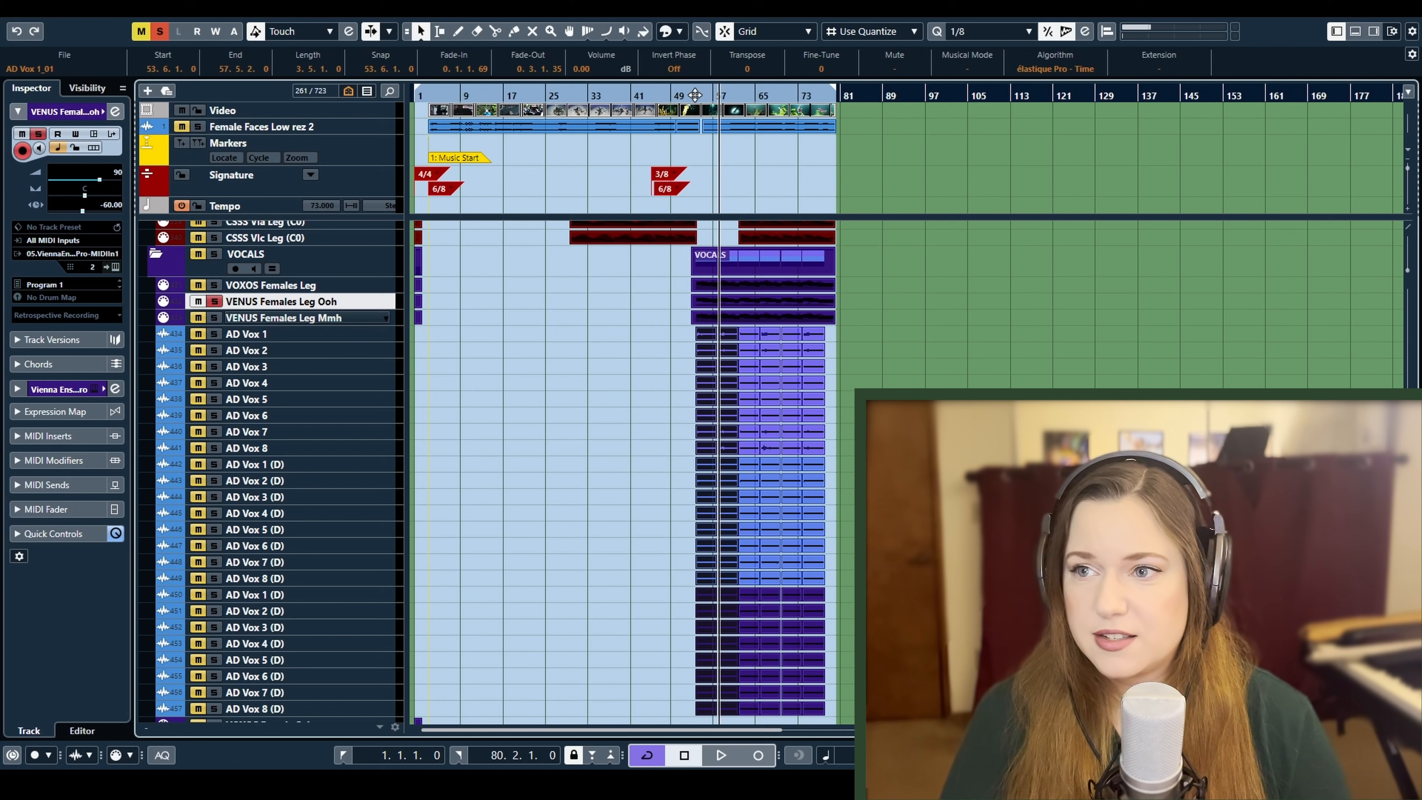
click(695, 95)
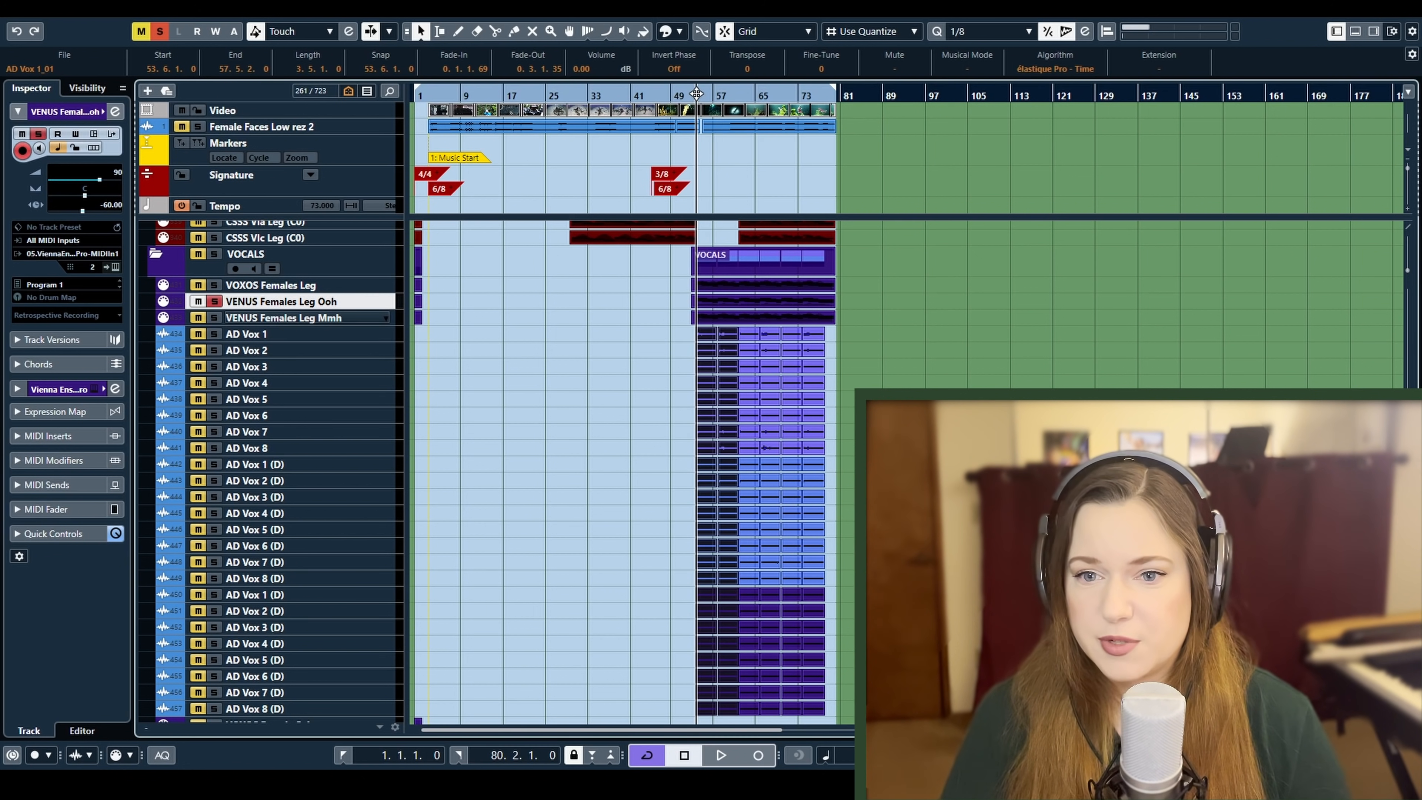
key(space)
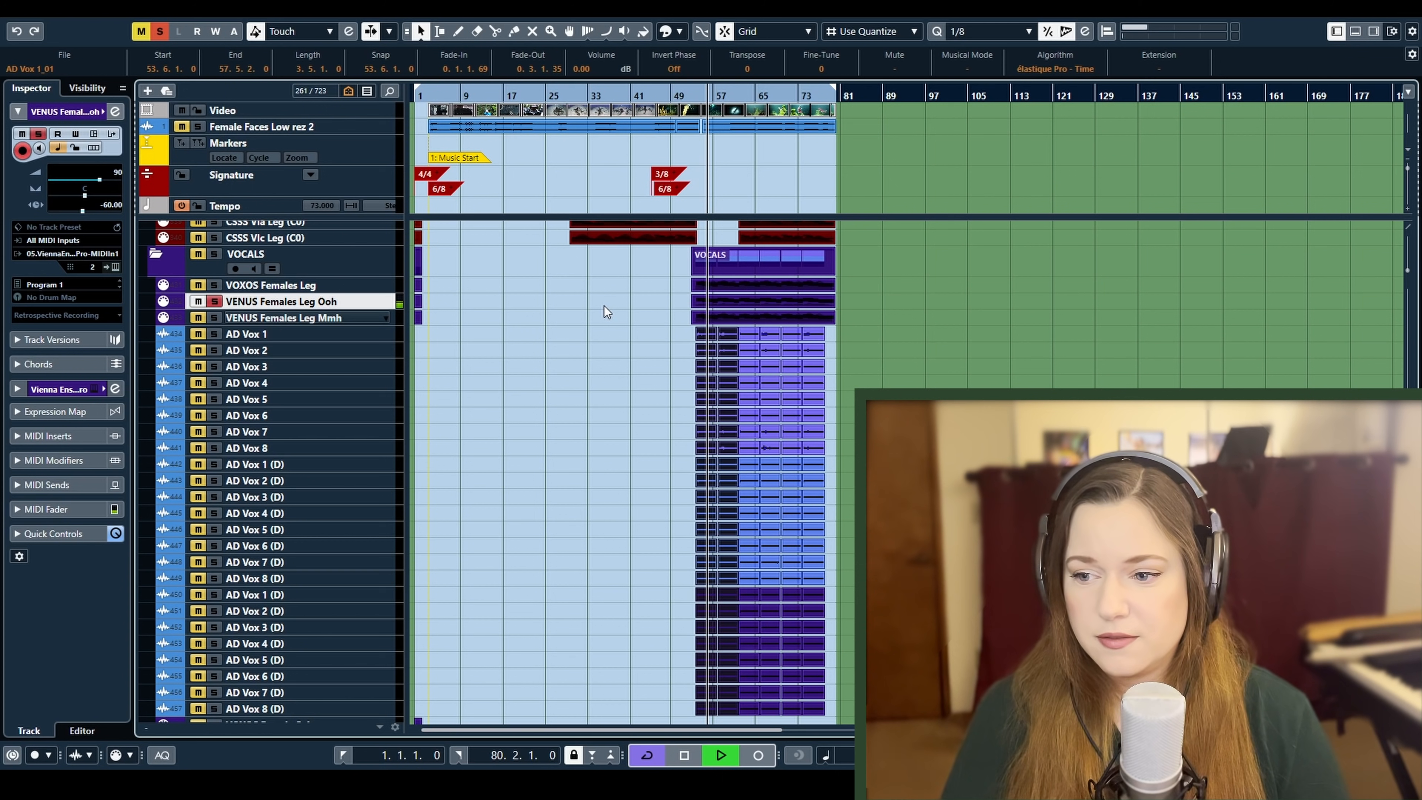
key(space)
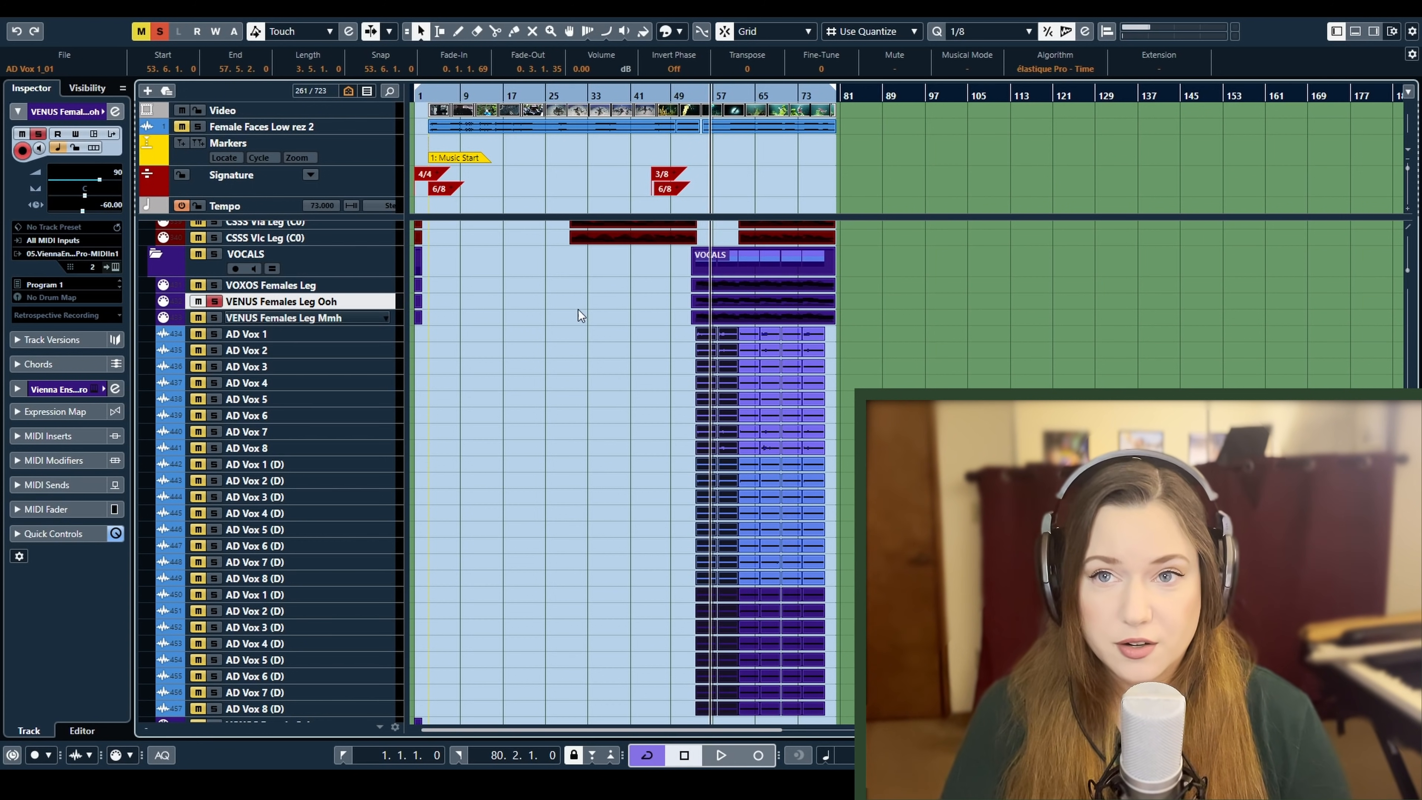
Audition the VENUS Females Leg Mmh track alone from the start of the vocal section
click(295, 317)
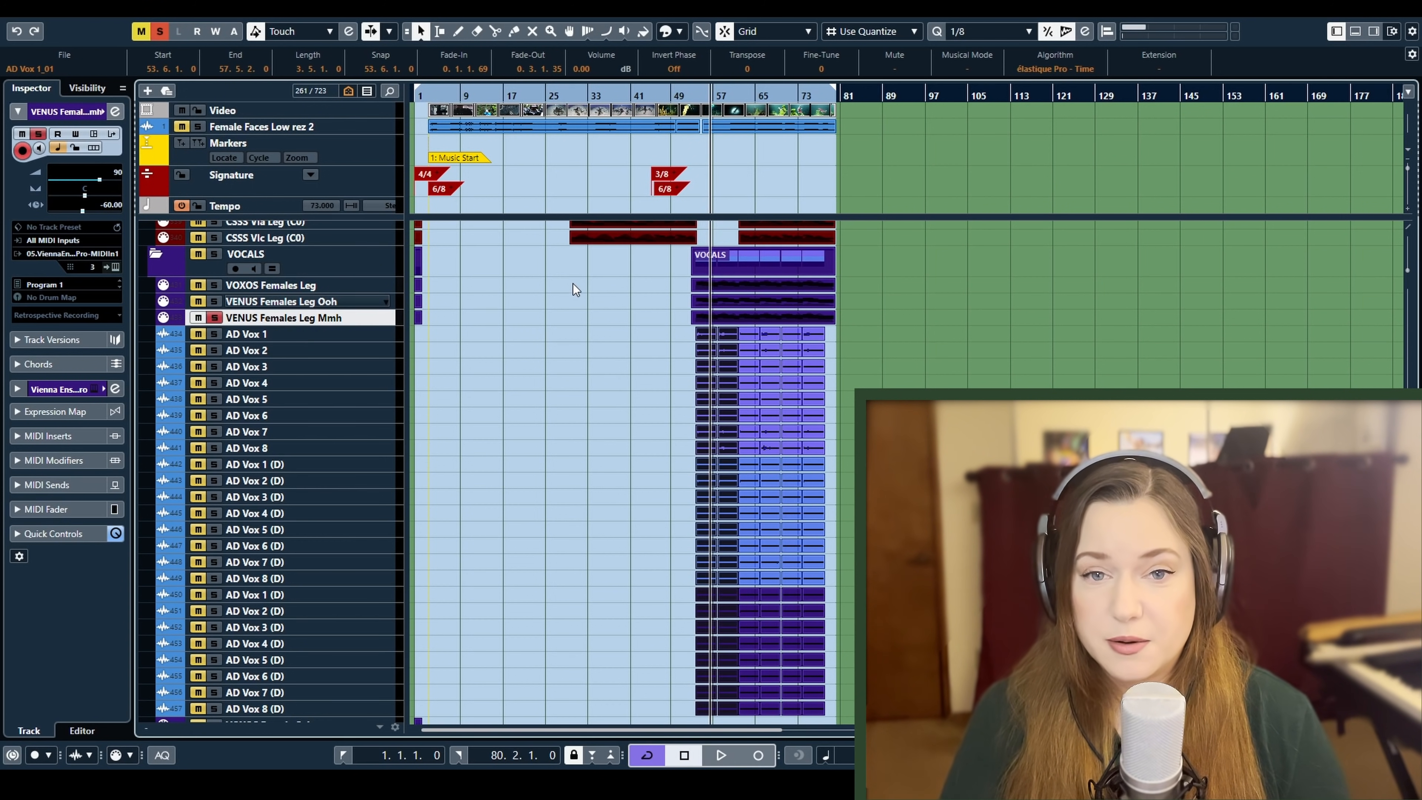
click(693, 96)
key(space)
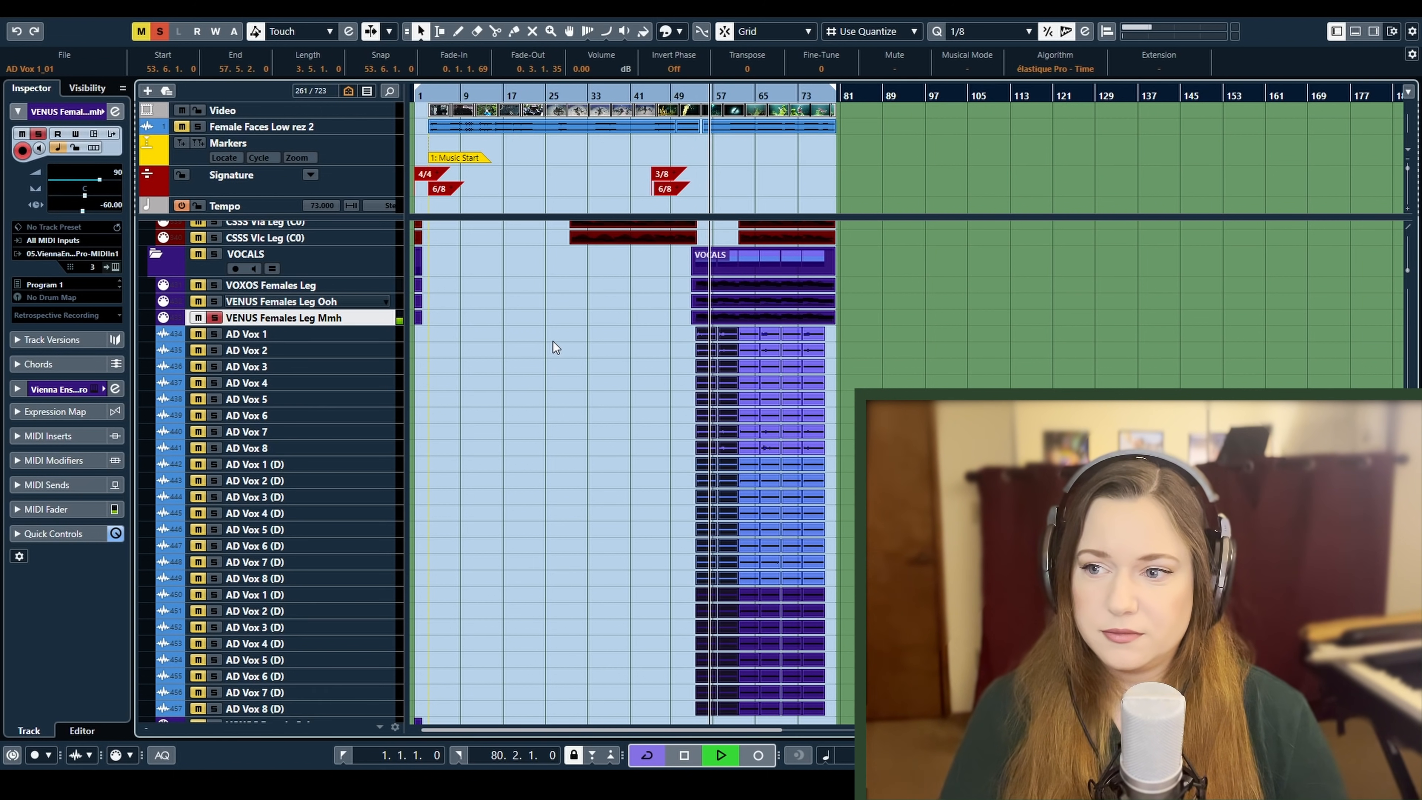
key(space)
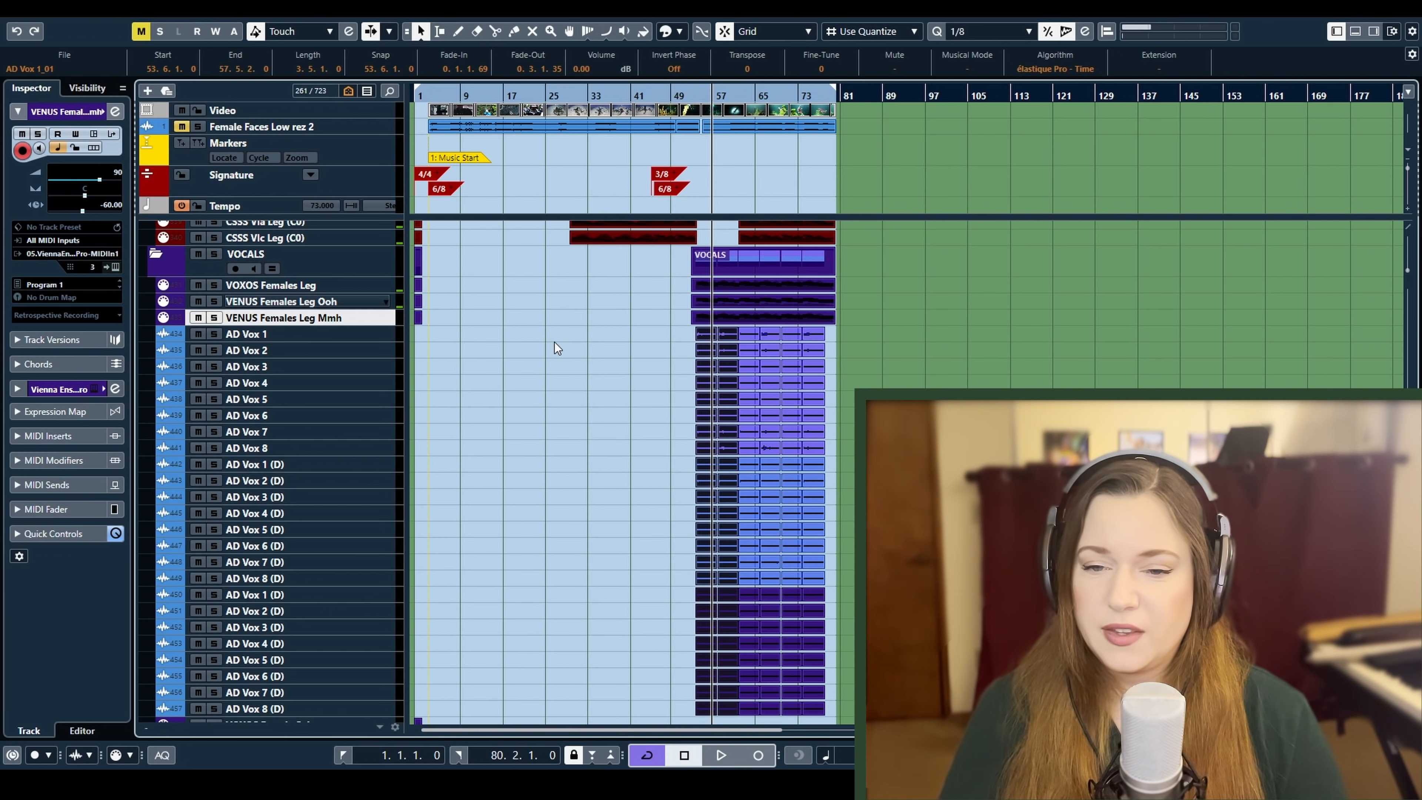
Solo the whole VOCALS folder, play the sampled and recorded voices together from the vocal section's start, and remove the solo
click(215, 255)
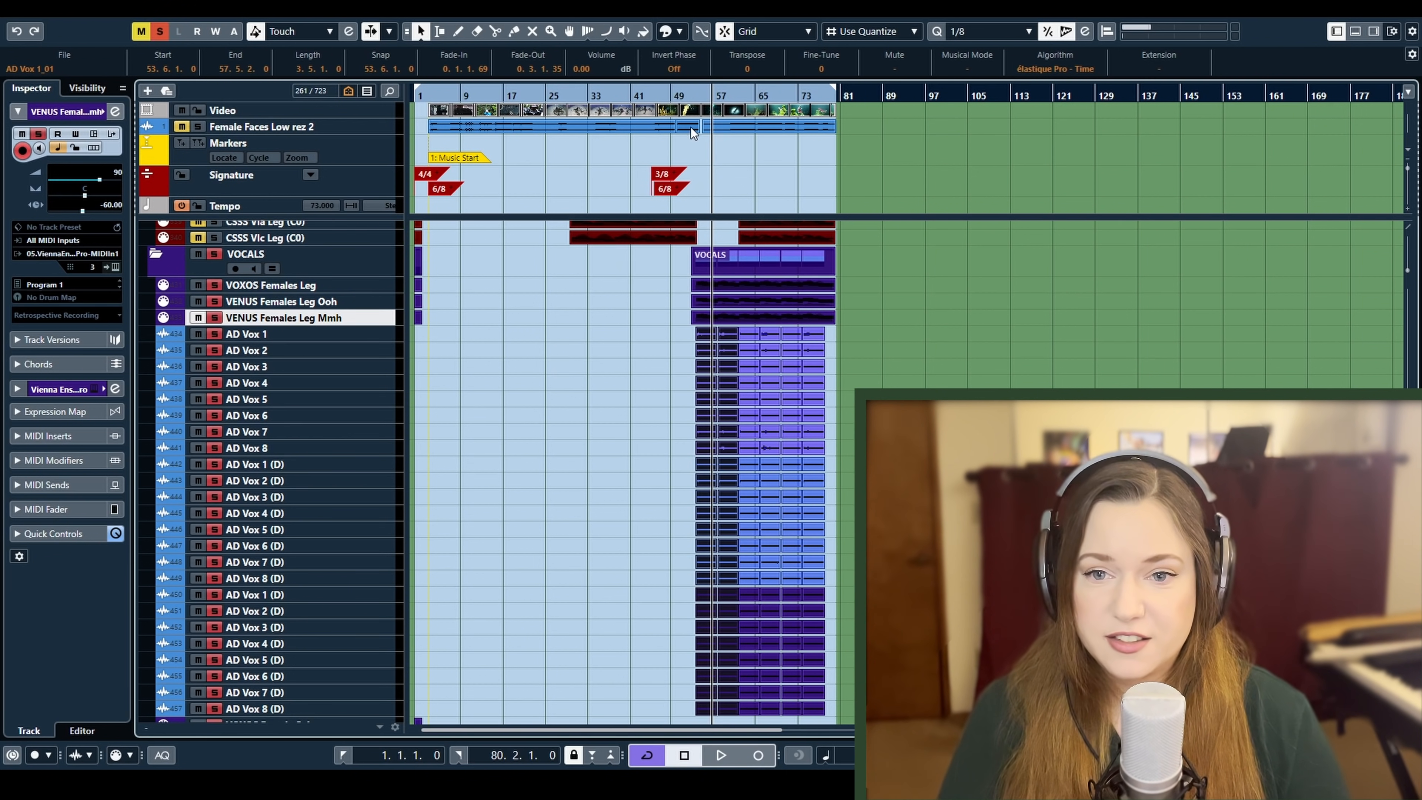
click(694, 94)
key(space)
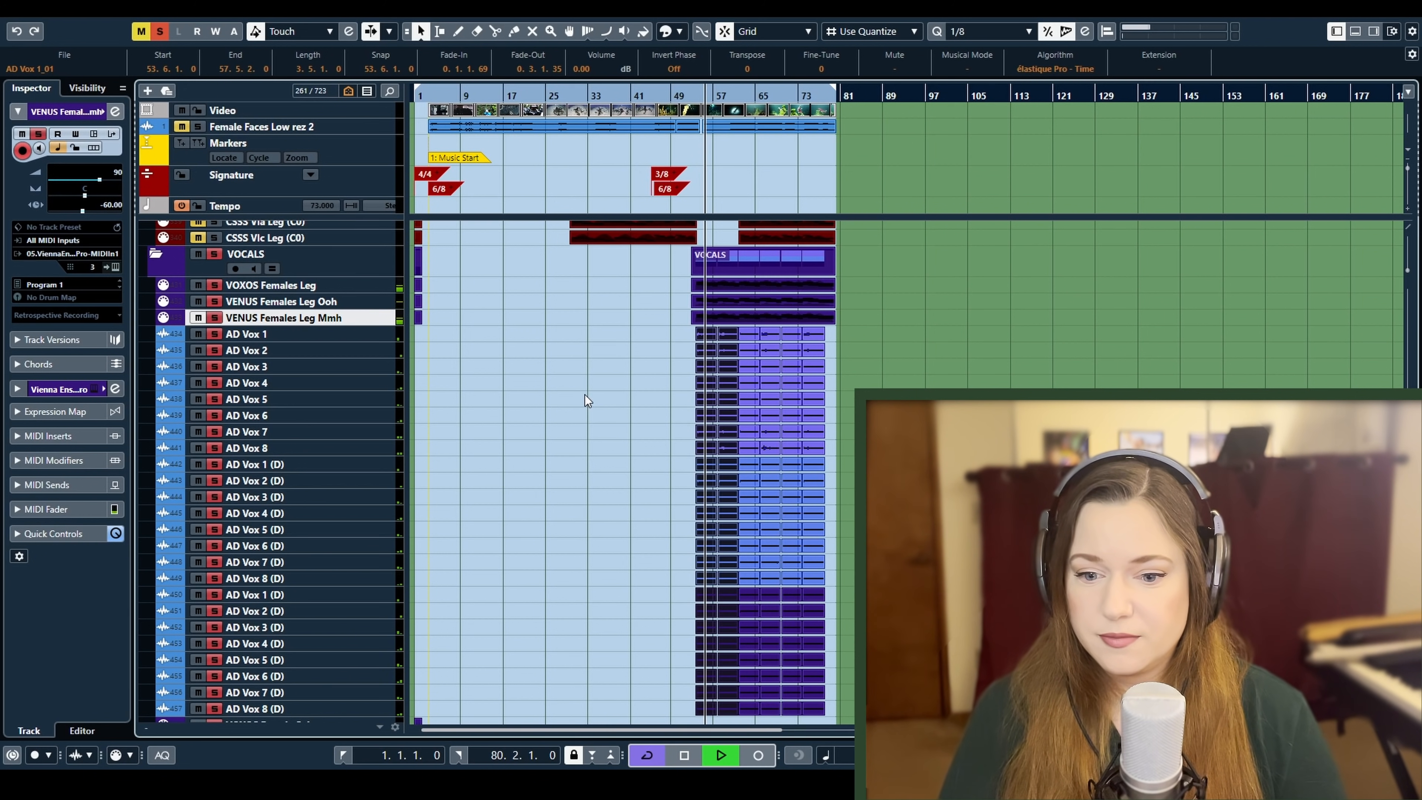
scroll(584, 396, down, 3)
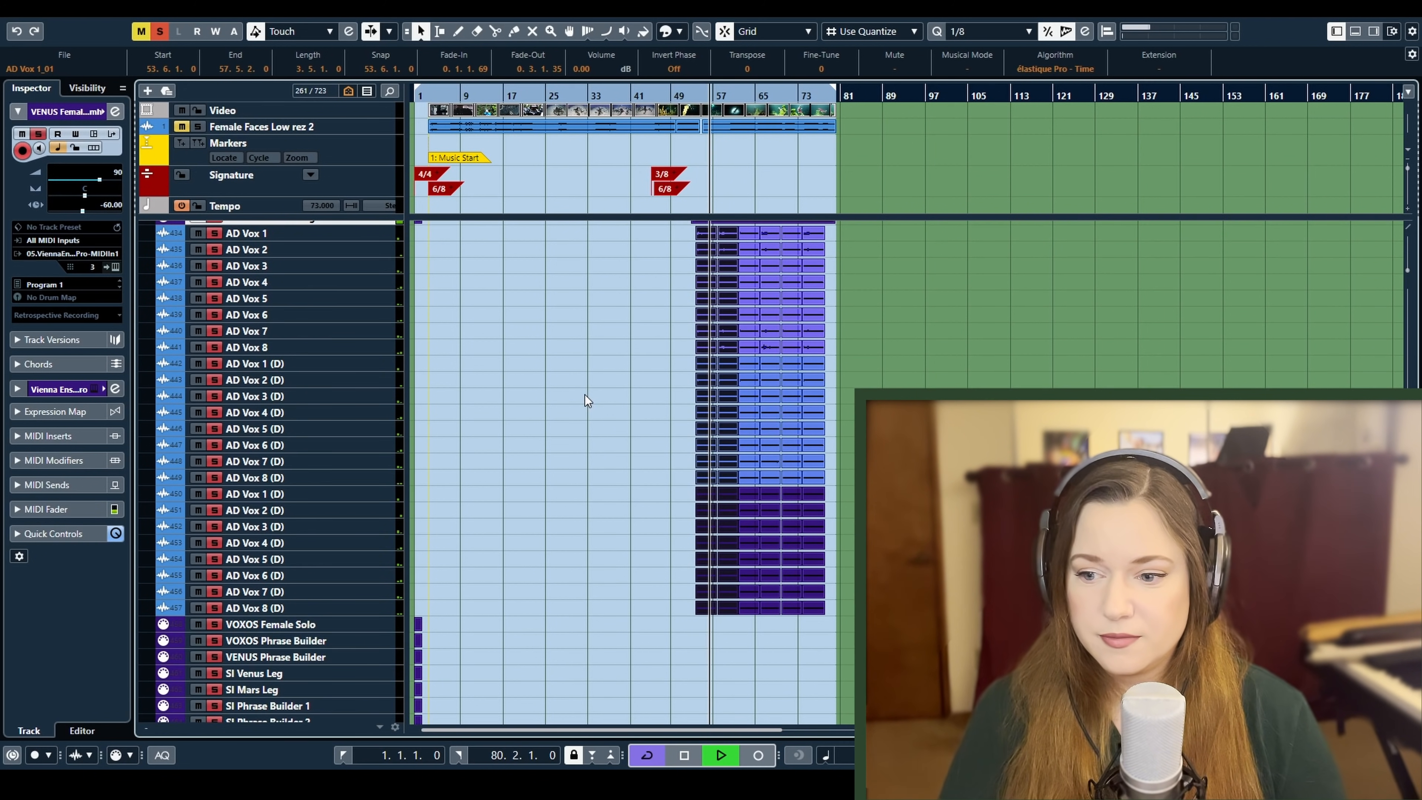
scroll(585, 395, up, 3)
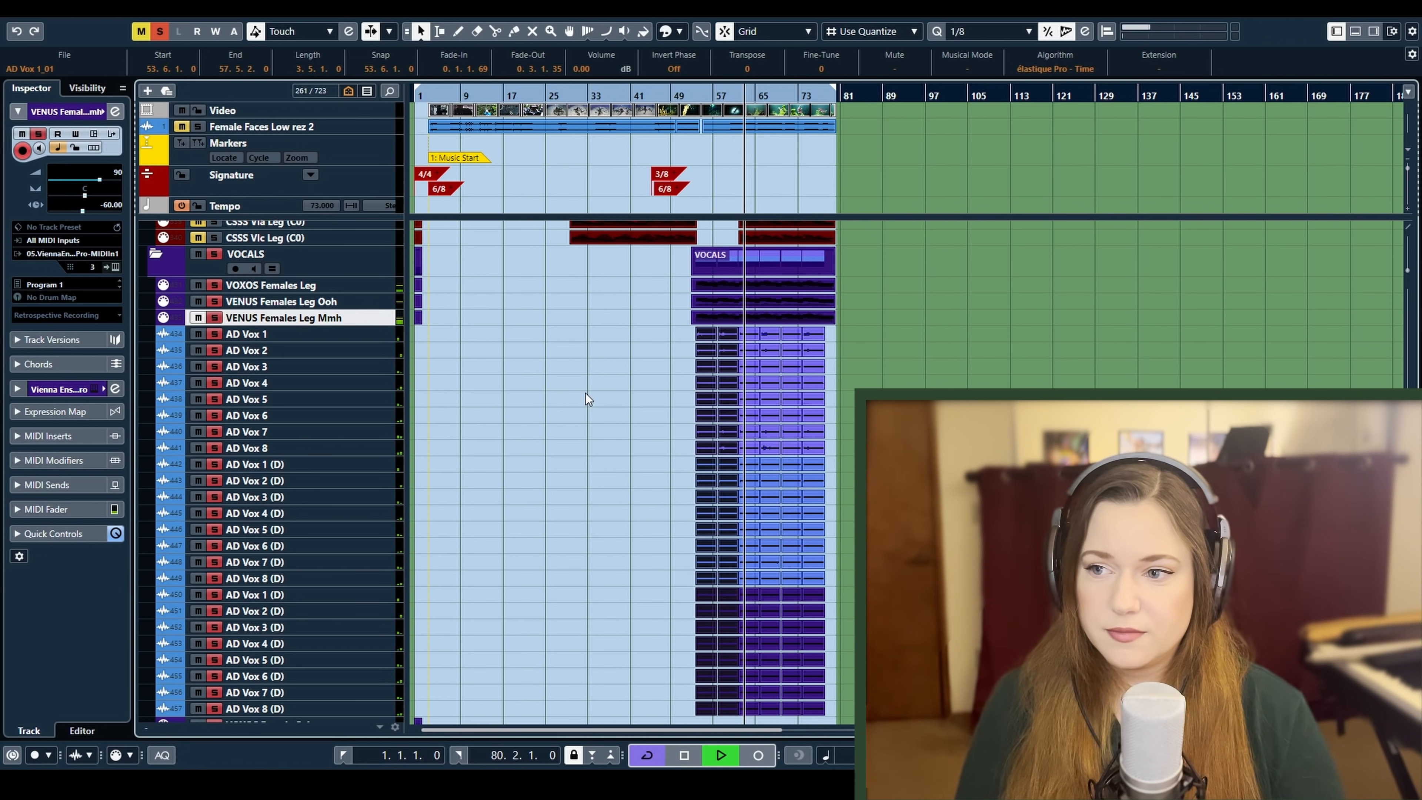
key(space)
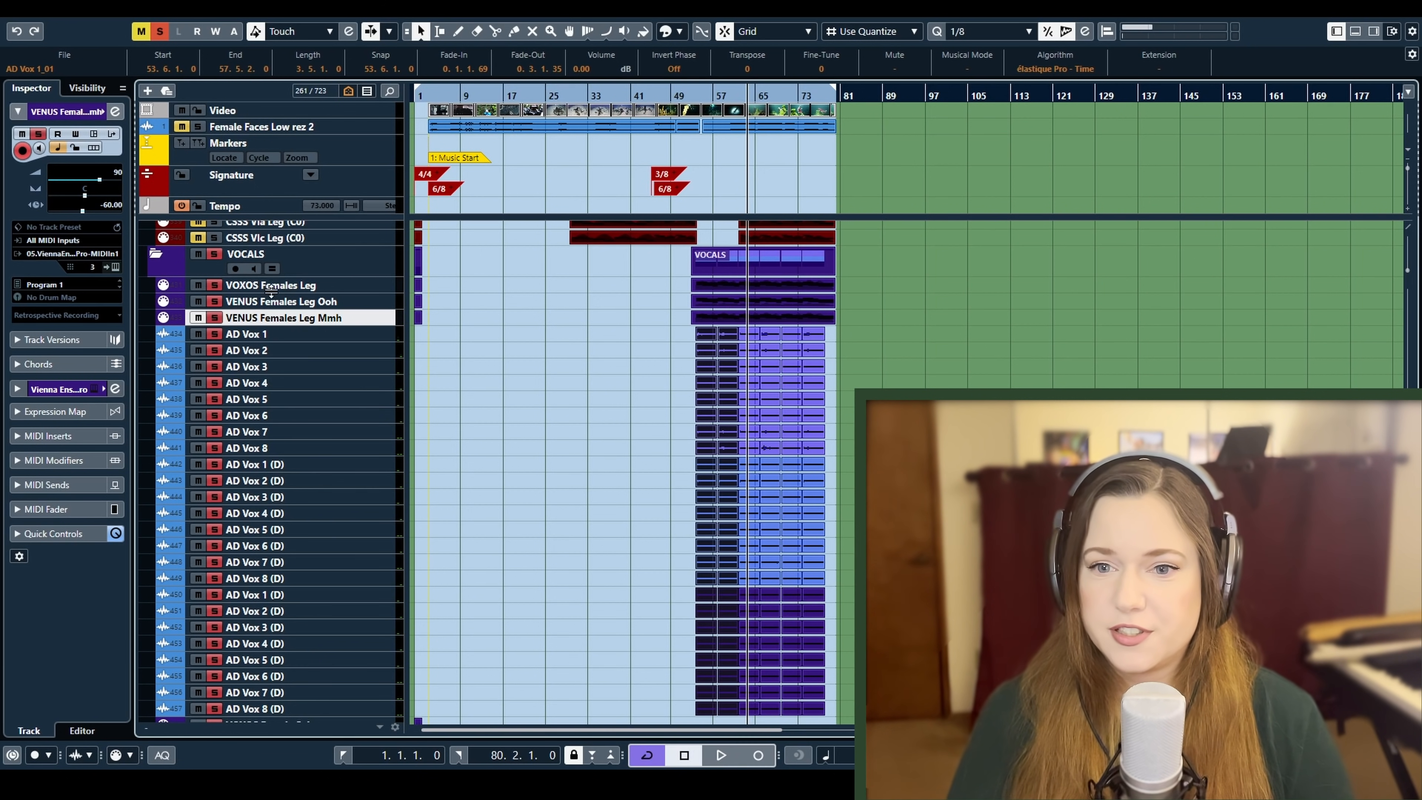
click(214, 254)
Look over the brass, percussion, strings, keys, textures and synth tracks that accompany the vocals
scroll(524, 372, up, 8)
scroll(591, 384, up, 3)
scroll(592, 385, down, 6)
scroll(750, 272, up, 3)
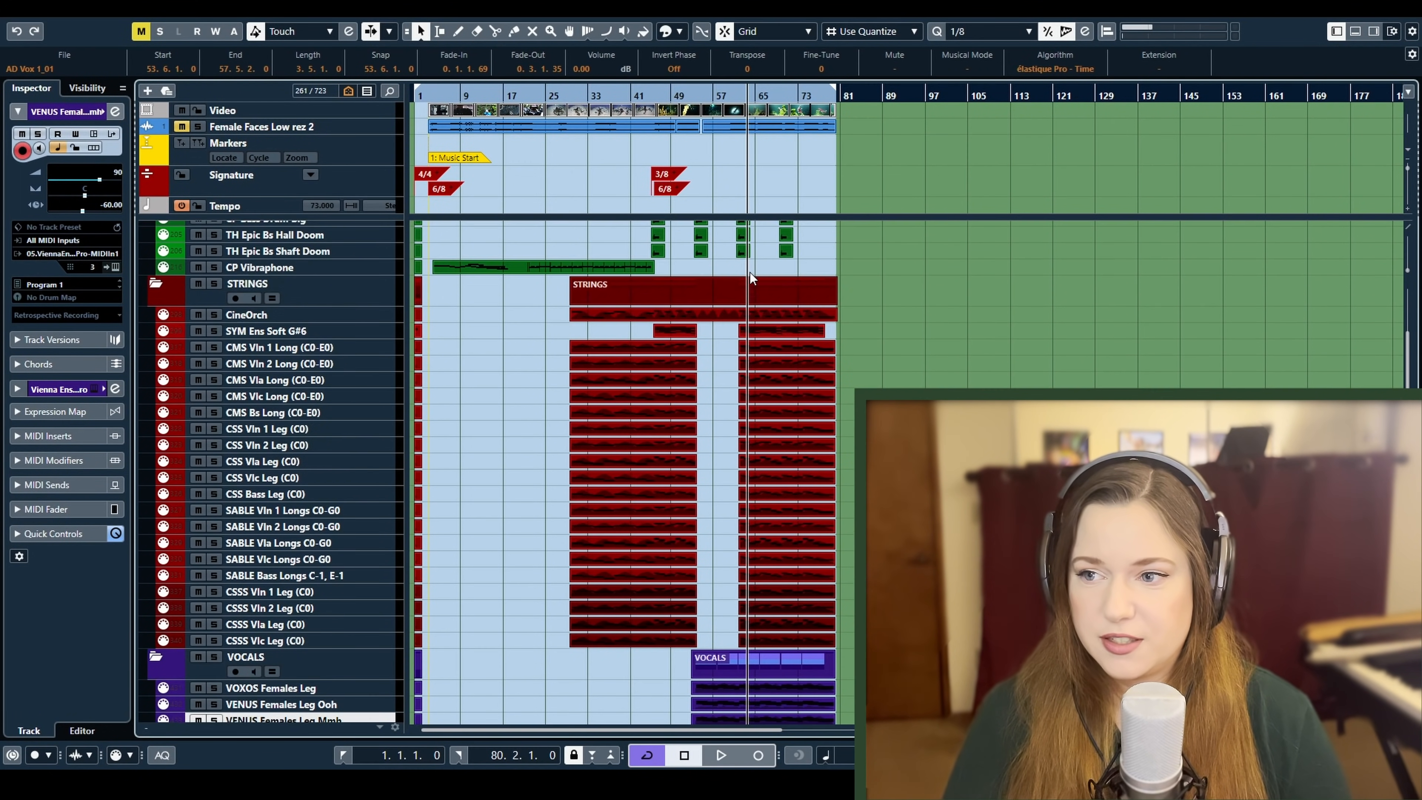
scroll(773, 562, up, 5)
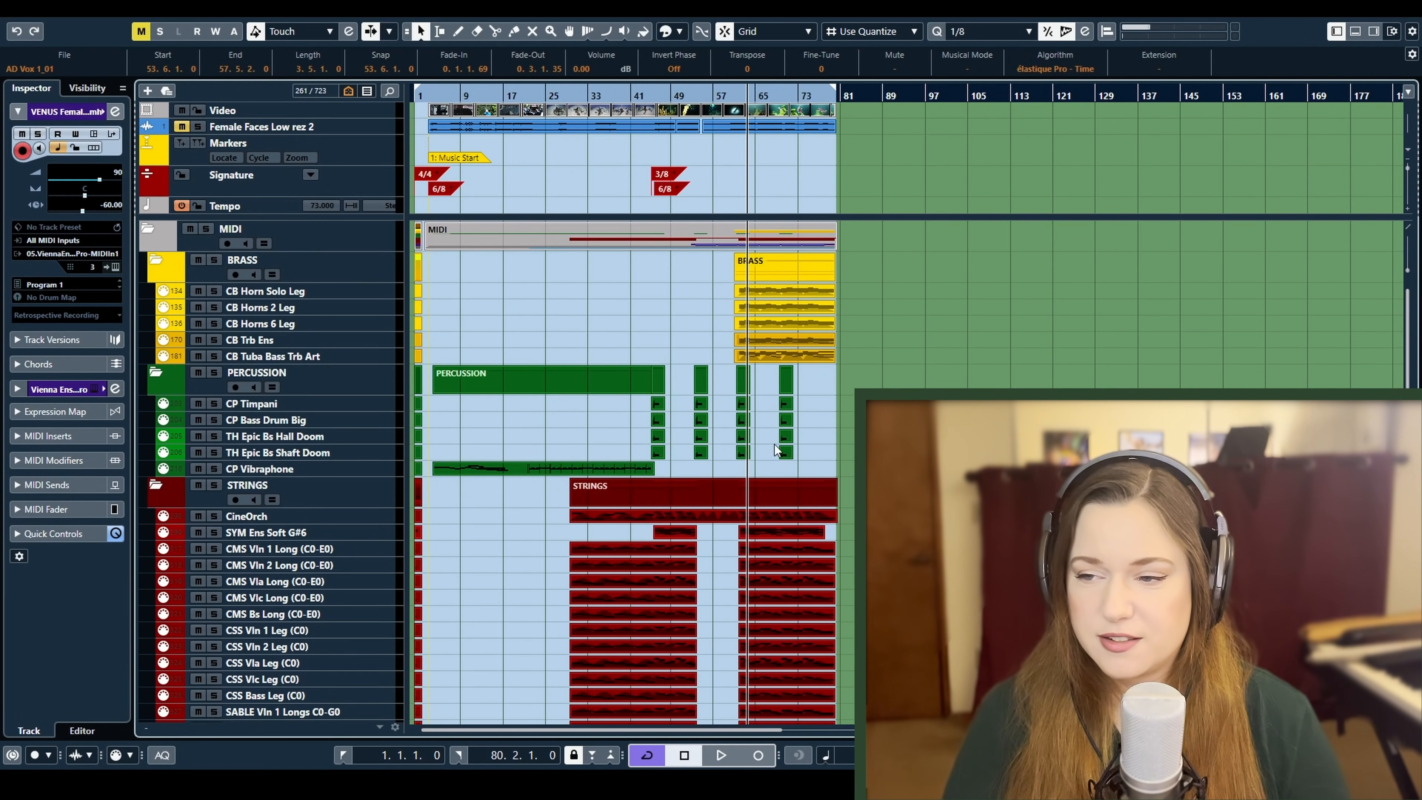
scroll(767, 443, down, 15)
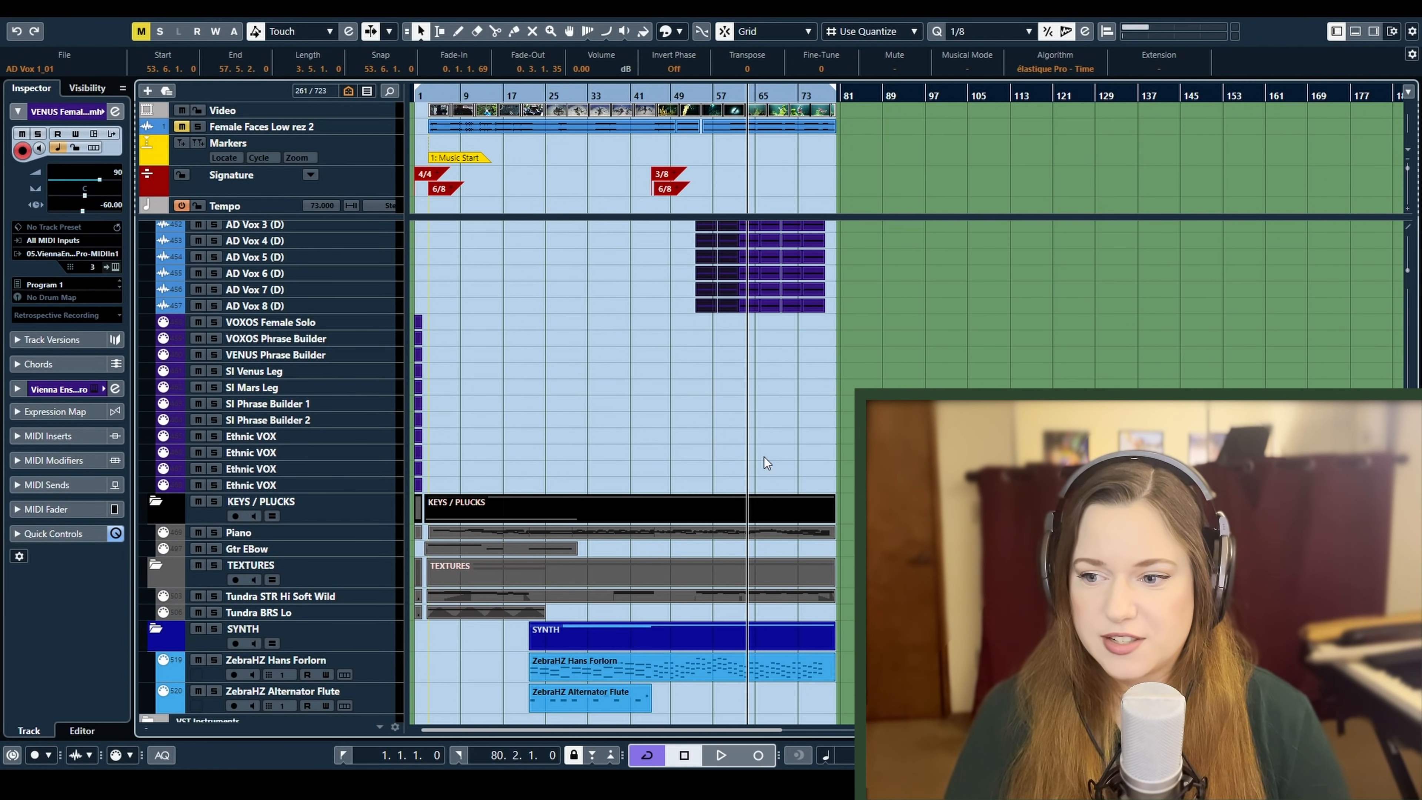
click(676, 662)
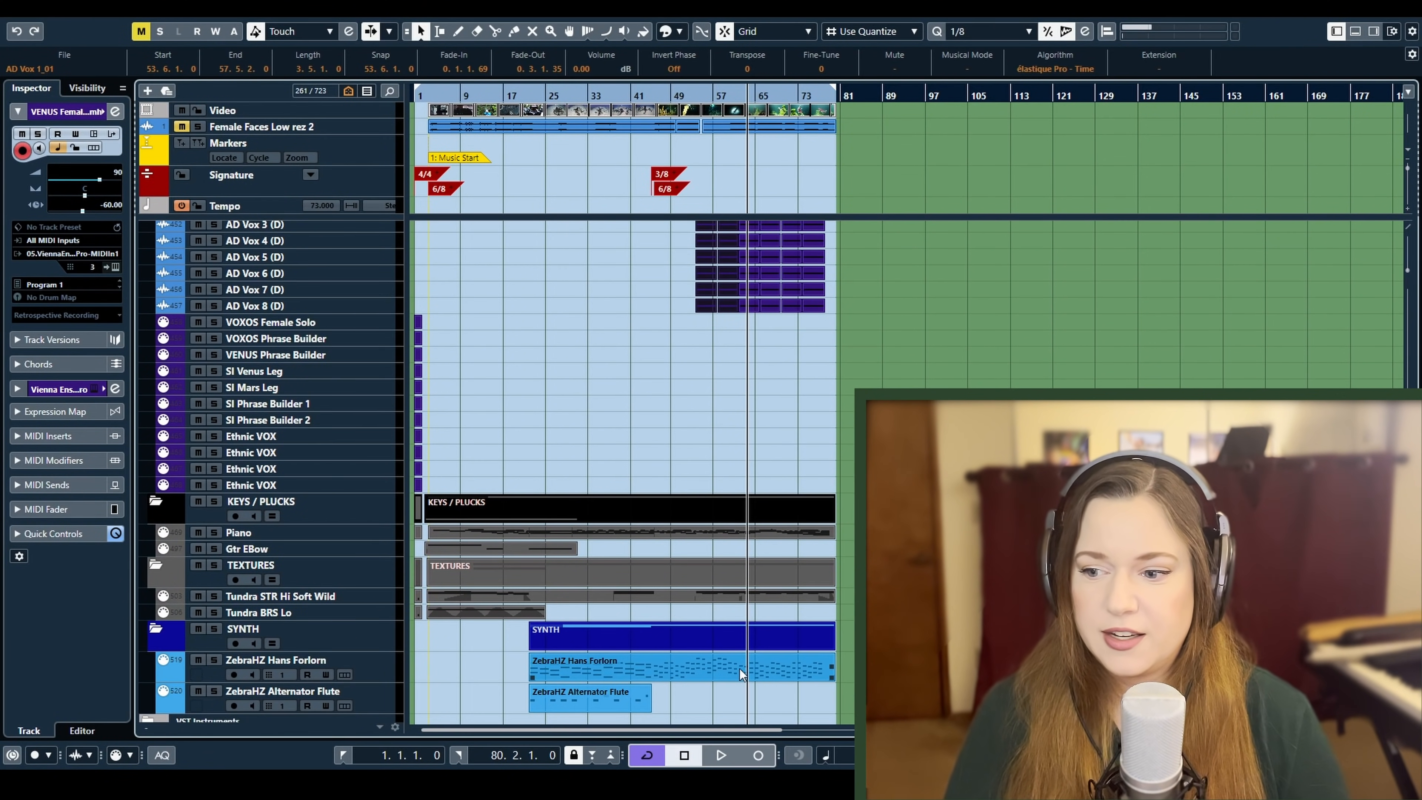
scroll(753, 648, up, 10)
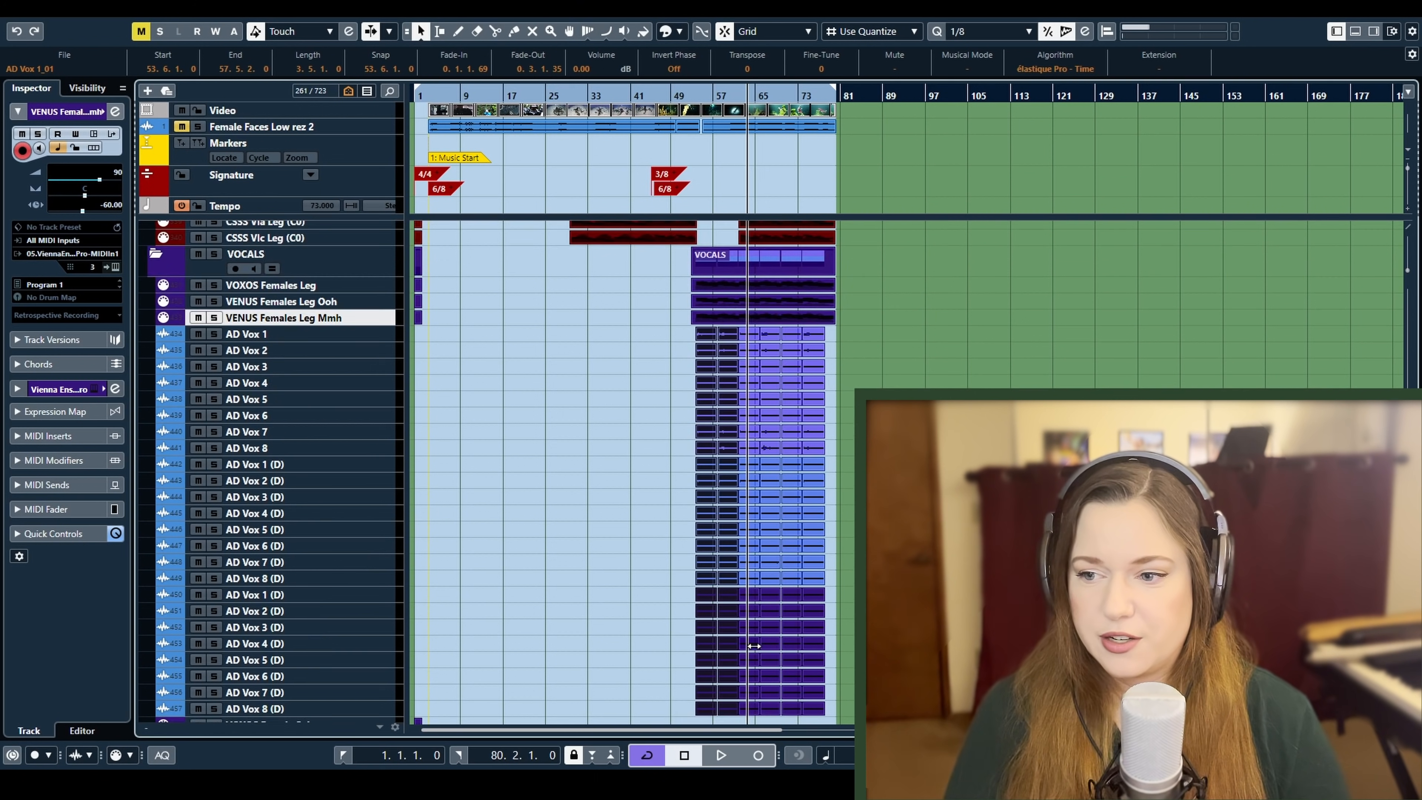